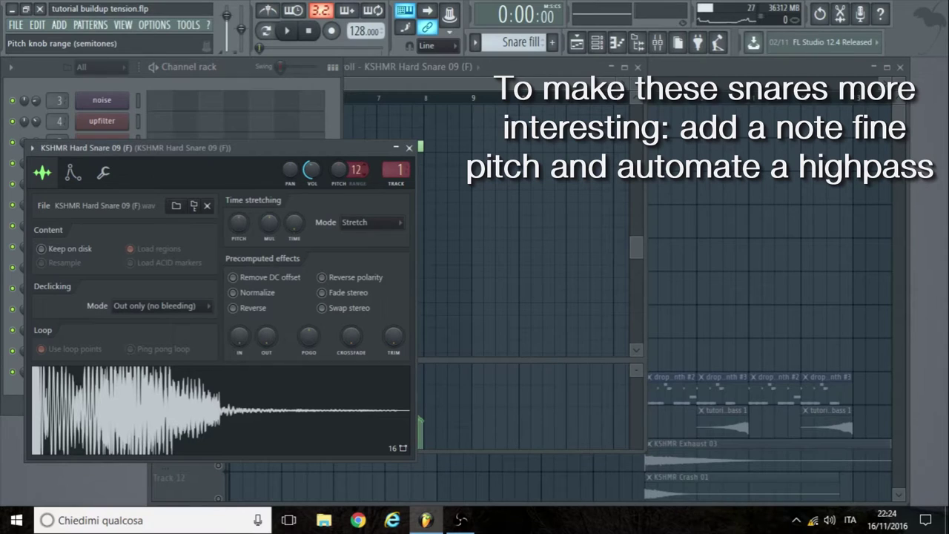
# - Draw a rising note fine pitch curve over the KSHMR Hard Snare 09 notes, reaching about +1140 cents just before bar 8
pyautogui.click(390, 83)
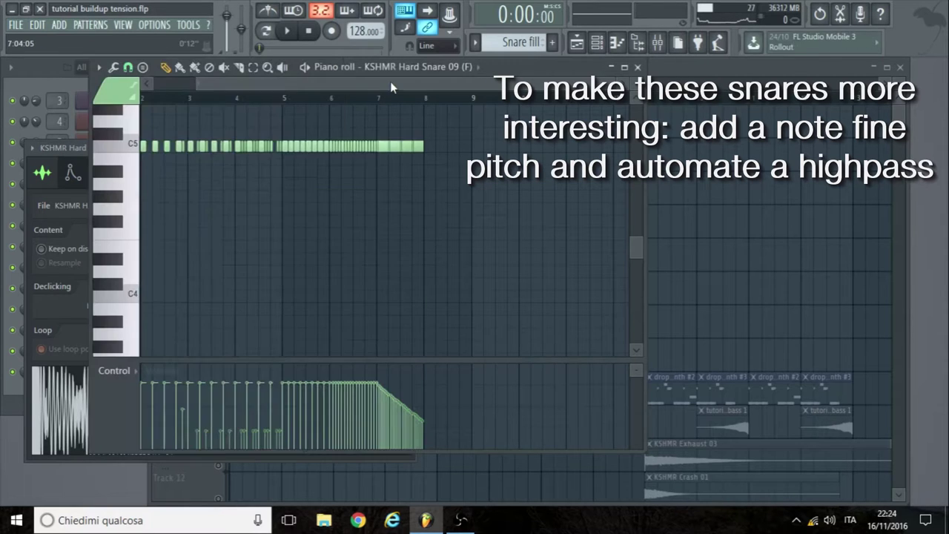
pyautogui.click(106, 416)
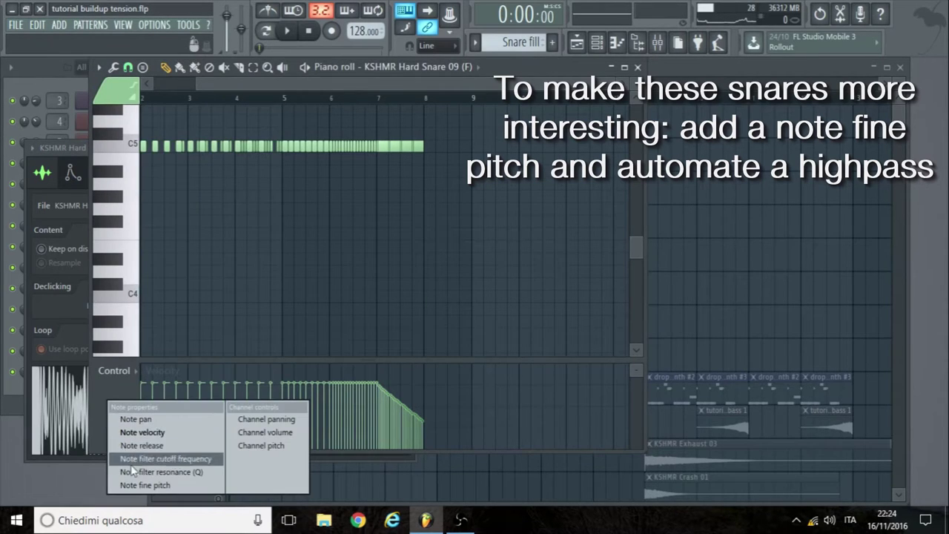
pyautogui.click(133, 487)
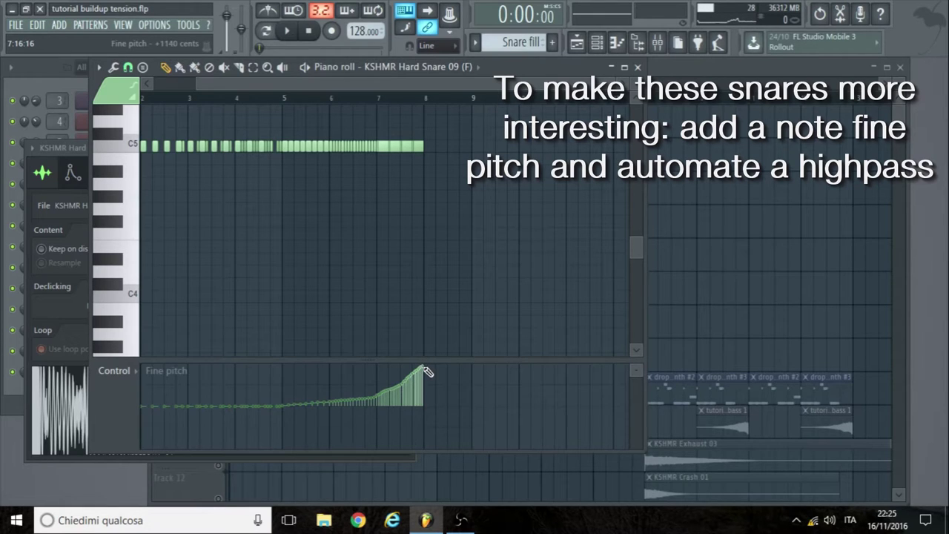
# - Close the piano roll and play back the pitched snare fill from bar 4 of the playlist
pyautogui.click(637, 67)
pyautogui.click(398, 97)
pyautogui.press('space')
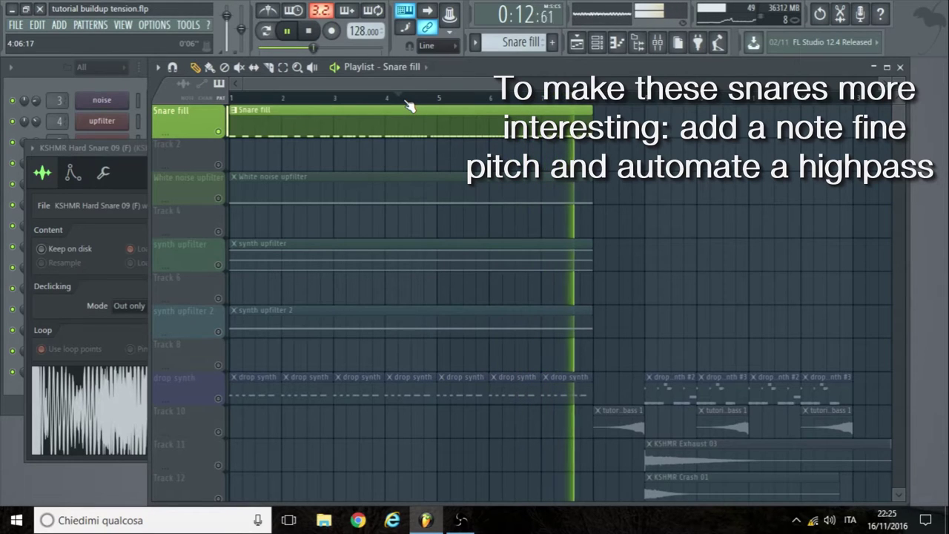
pyautogui.press('space')
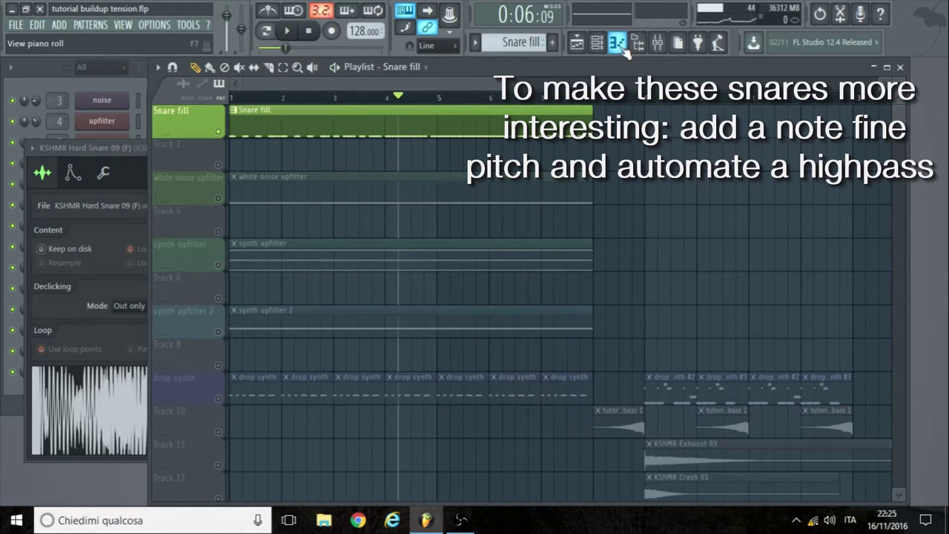
# - Open FabFilter Pro-Q 2 on the KSHMR Hard Snare 09 mixer track and select its low cut band
pyautogui.click(131, 97)
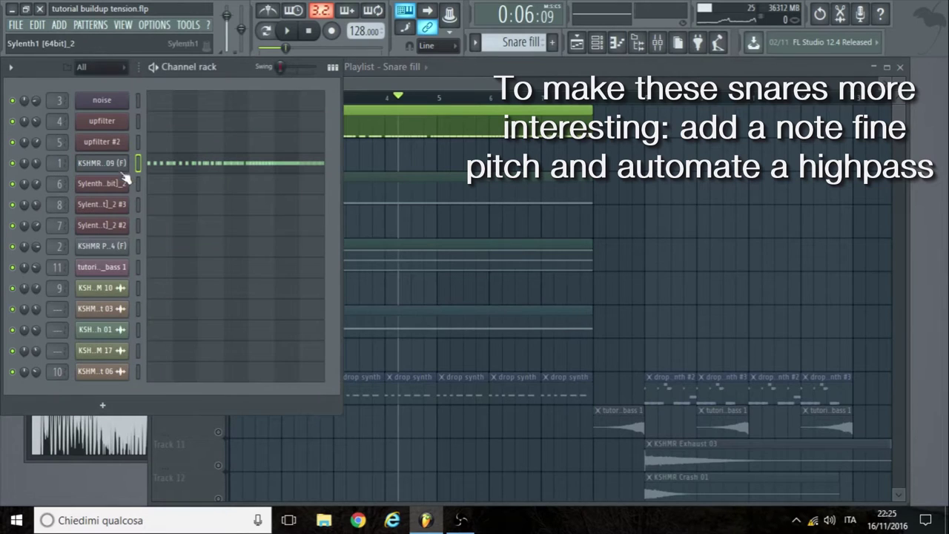
pyautogui.click(659, 42)
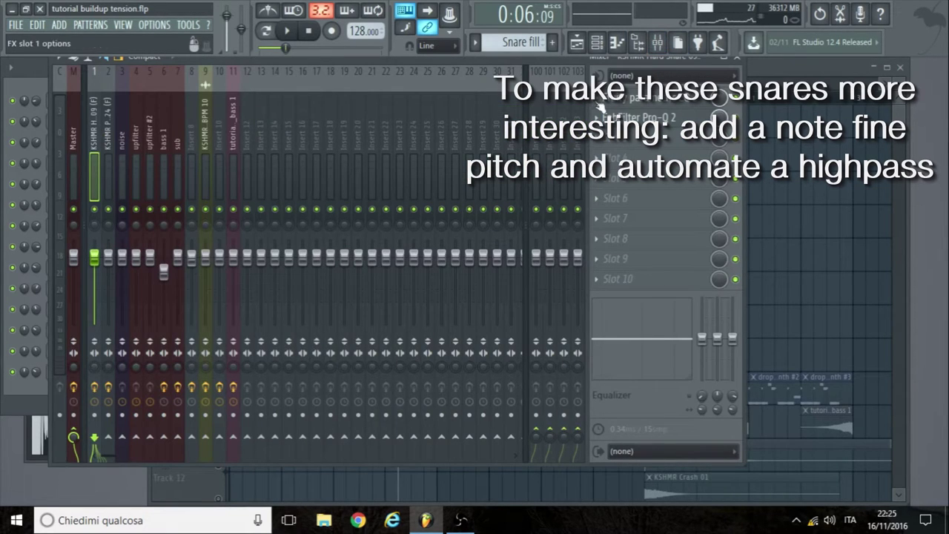
pyautogui.click(644, 119)
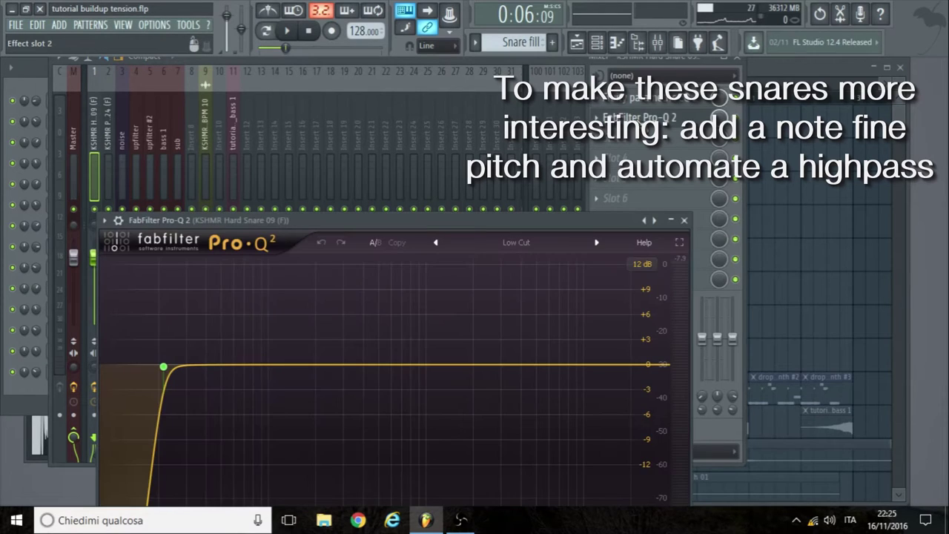
pyautogui.moveTo(445, 221); pyautogui.dragTo(561, 100)
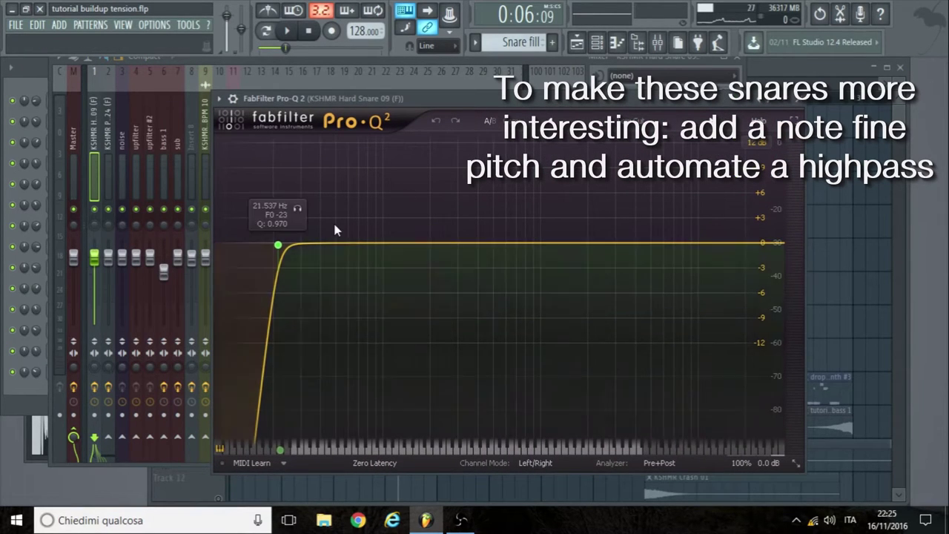
pyautogui.click(278, 246)
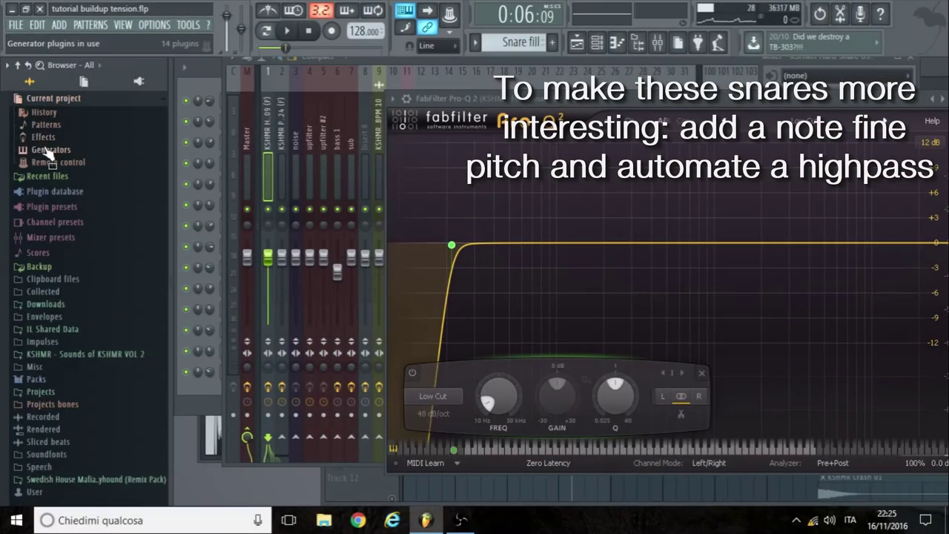
# - Create an automation clip for the Band 1 Frequency parameter of the snare's FabFilter Pro-Q 2
pyautogui.click(43, 138)
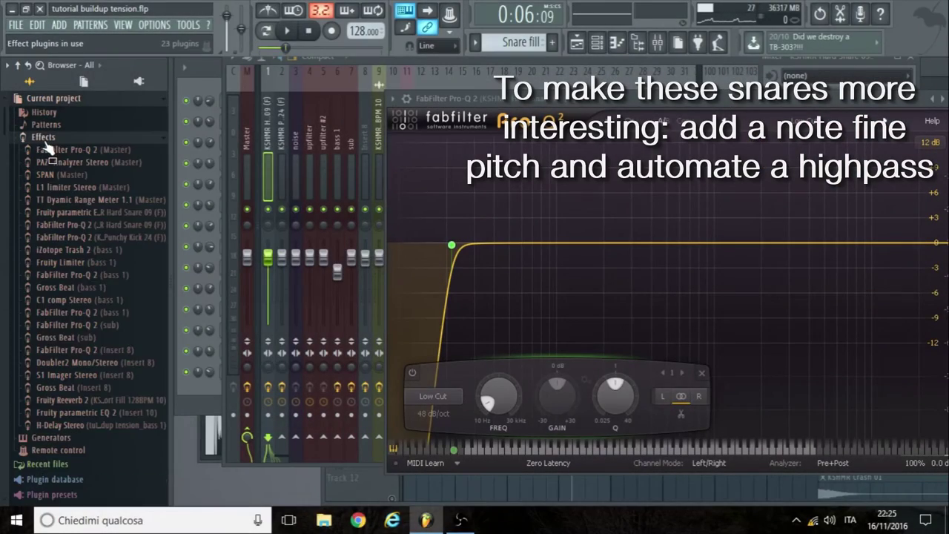
pyautogui.click(76, 224)
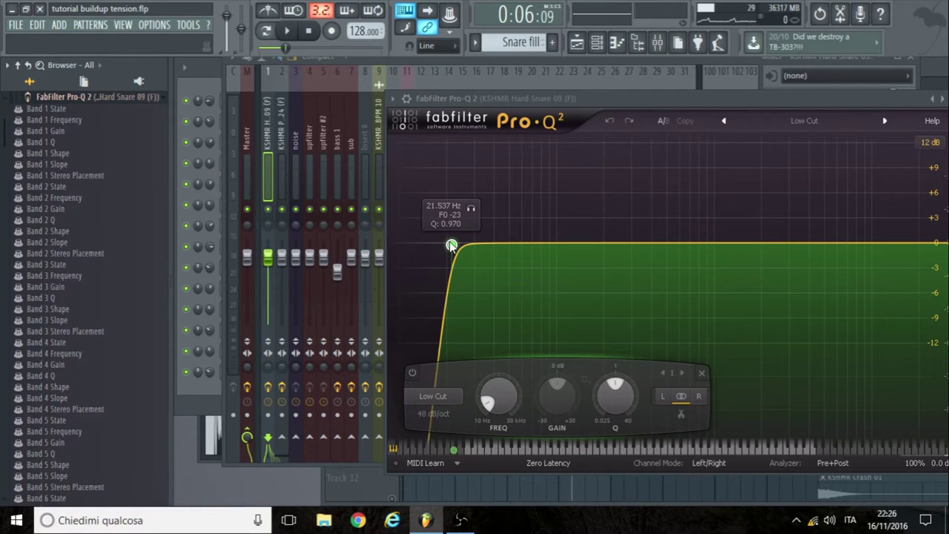
pyautogui.click(509, 413)
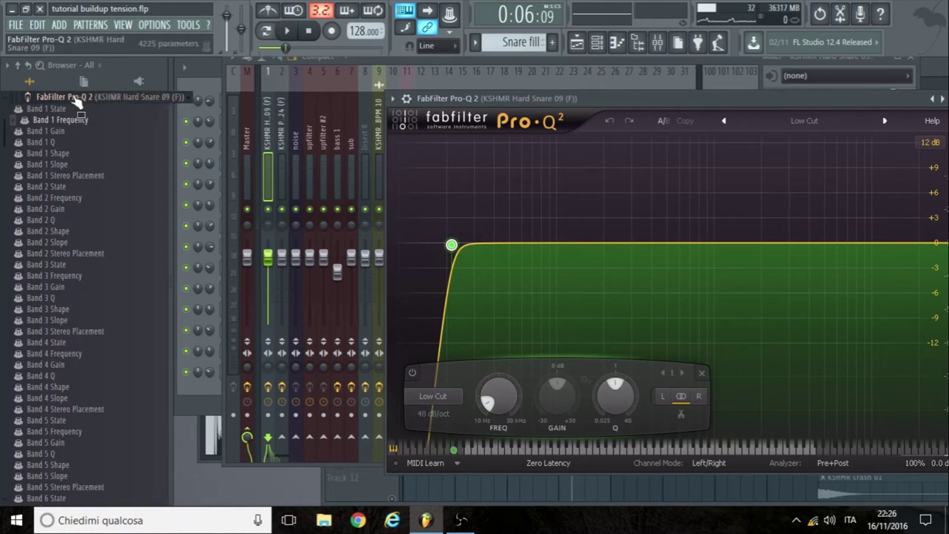
pyautogui.rightClick(71, 125)
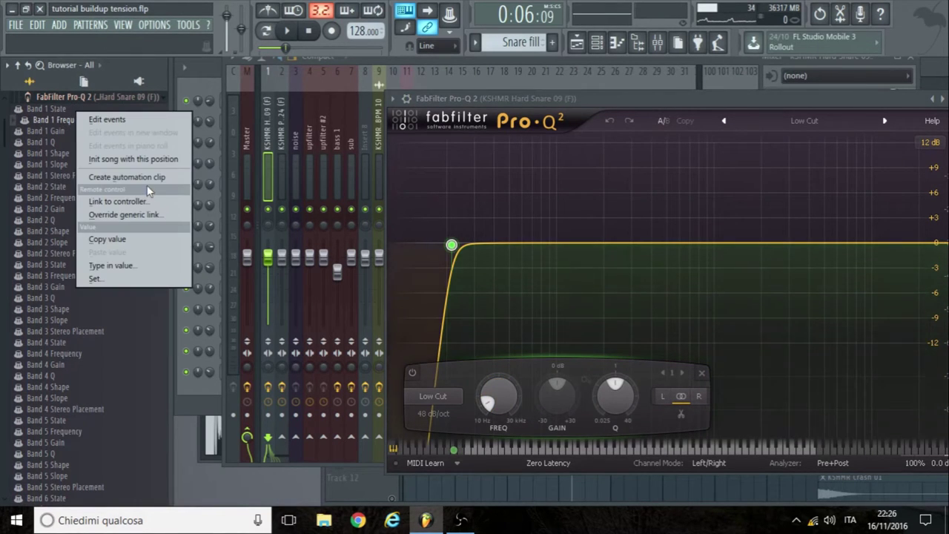
pyautogui.click(144, 179)
# - Unmute the Band 1 Frequency automation track in the playlist and curve its line upward from bar 5 to a raised point at bar 8
pyautogui.click(590, 43)
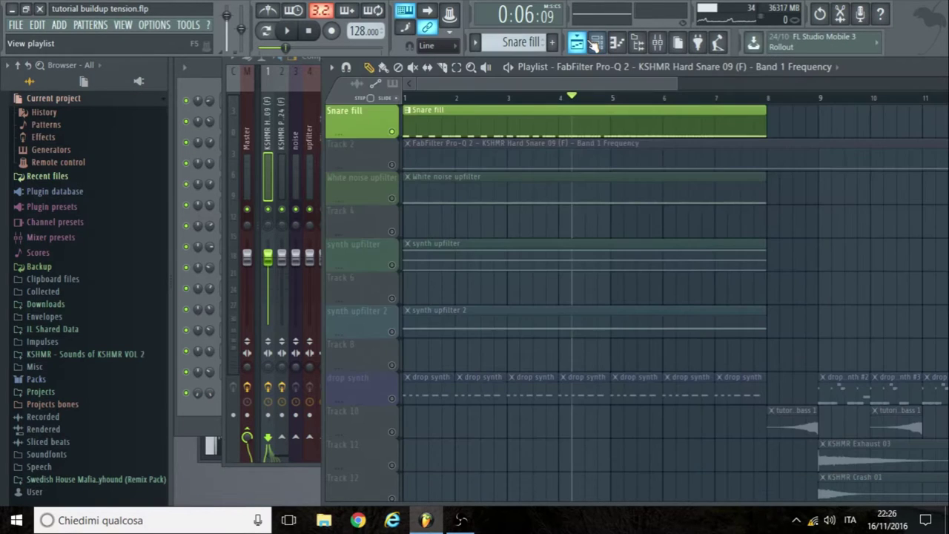
pyautogui.click(393, 166)
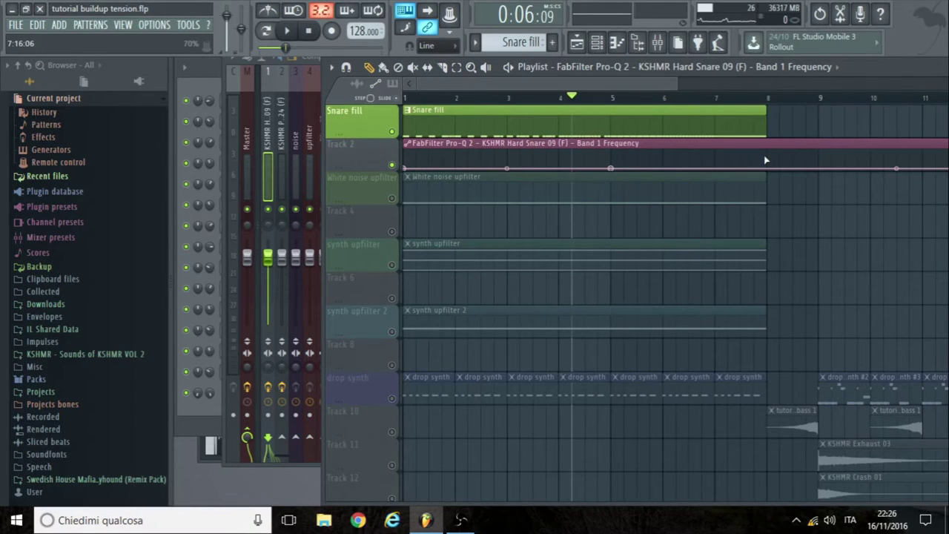
pyautogui.moveTo(766, 160); pyautogui.dragTo(768, 156)
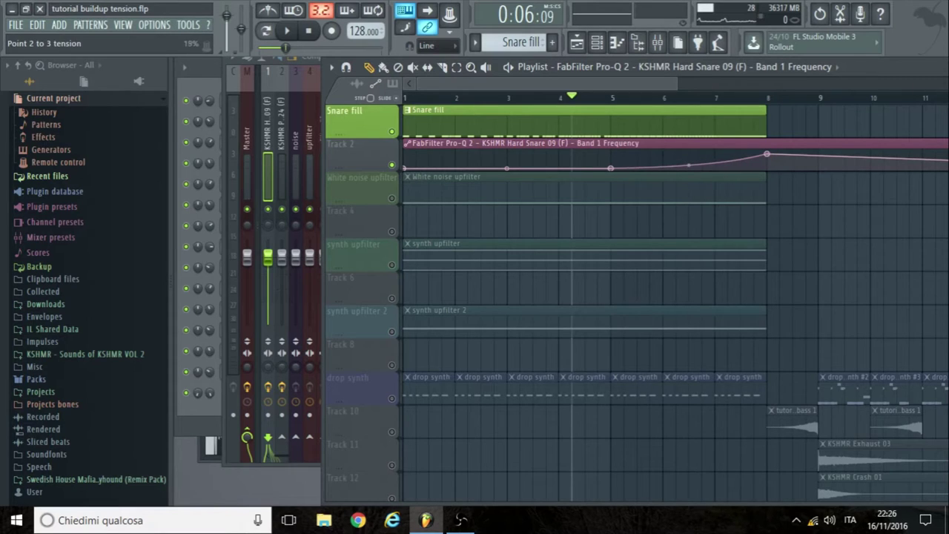
# - Play back the filtered snare fill from bar 5 while reducing the curve tension between bars 5 and 8
pyautogui.press('space')
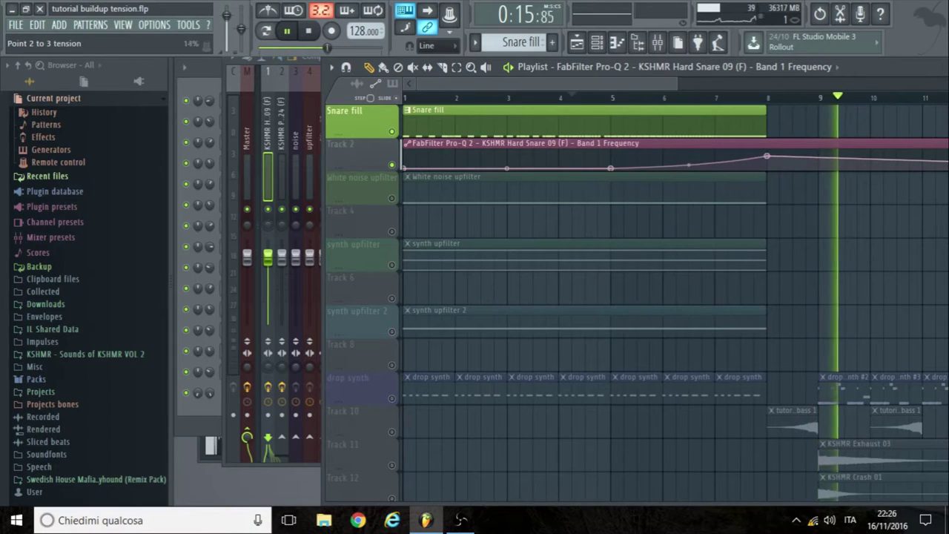
pyautogui.click(614, 98)
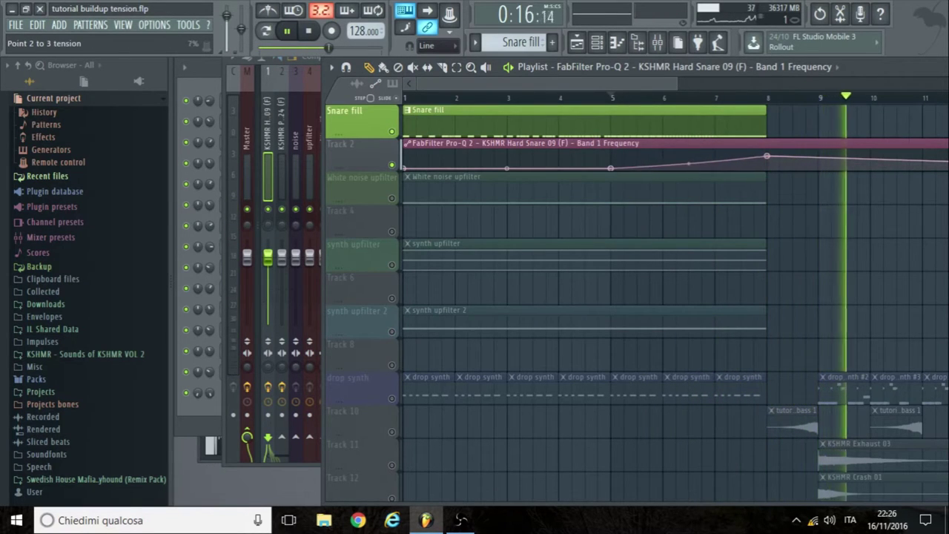
pyautogui.click(615, 98)
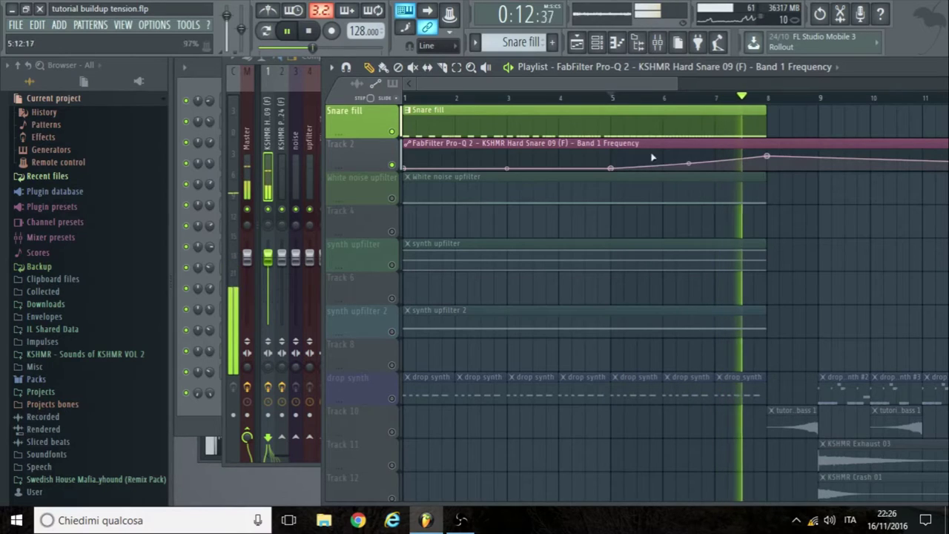
pyautogui.press('space')
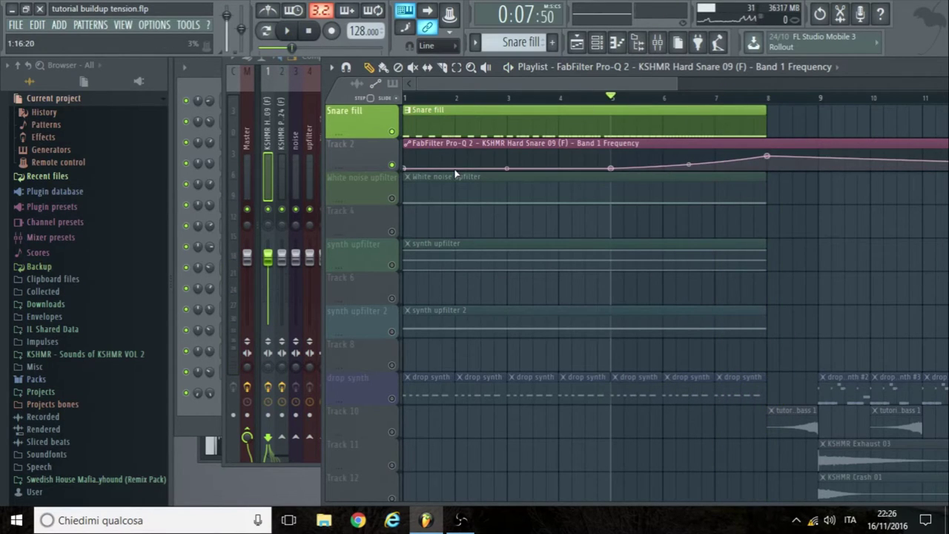
# - Solo the White noise upfilter track and load Fruity Parametric EQ 2 into the first effect slot of the noise mixer track
pyautogui.click(395, 200)
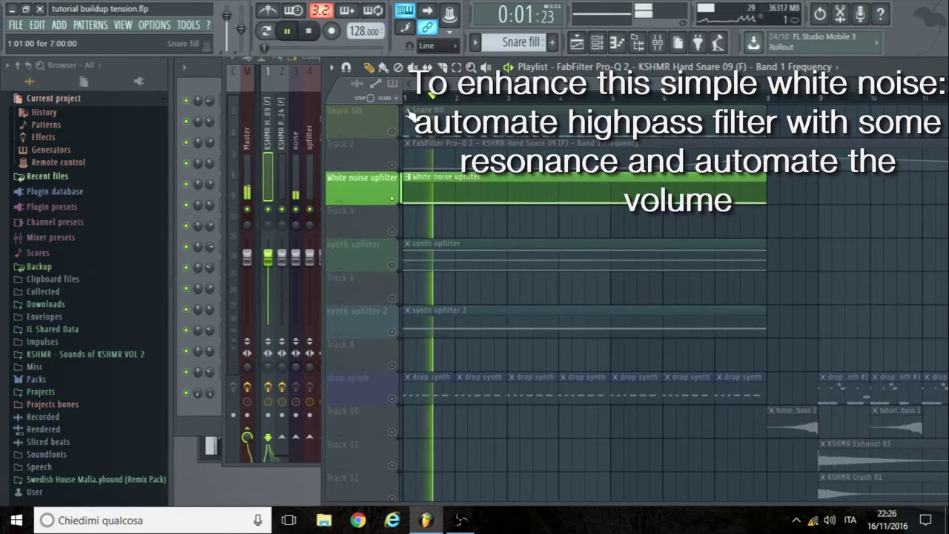
pyautogui.click(298, 123)
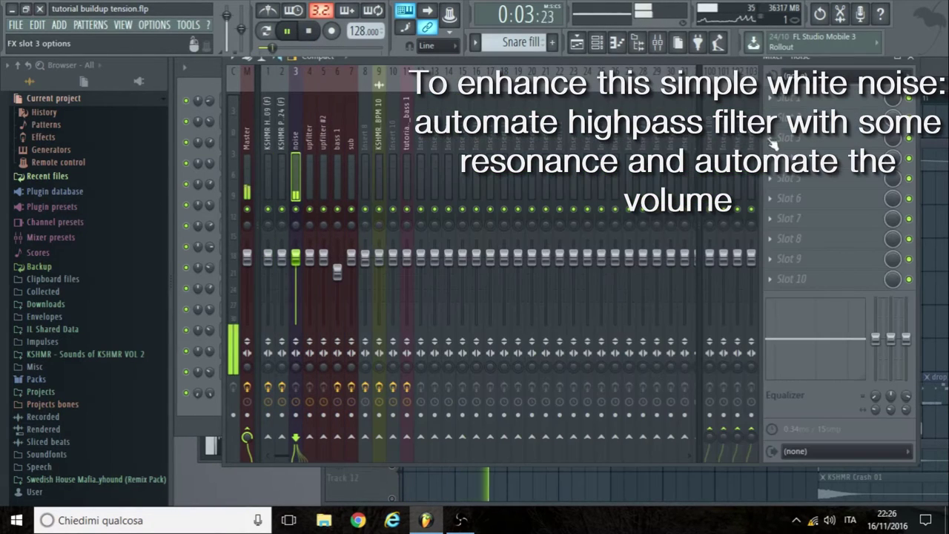
pyautogui.click(773, 103)
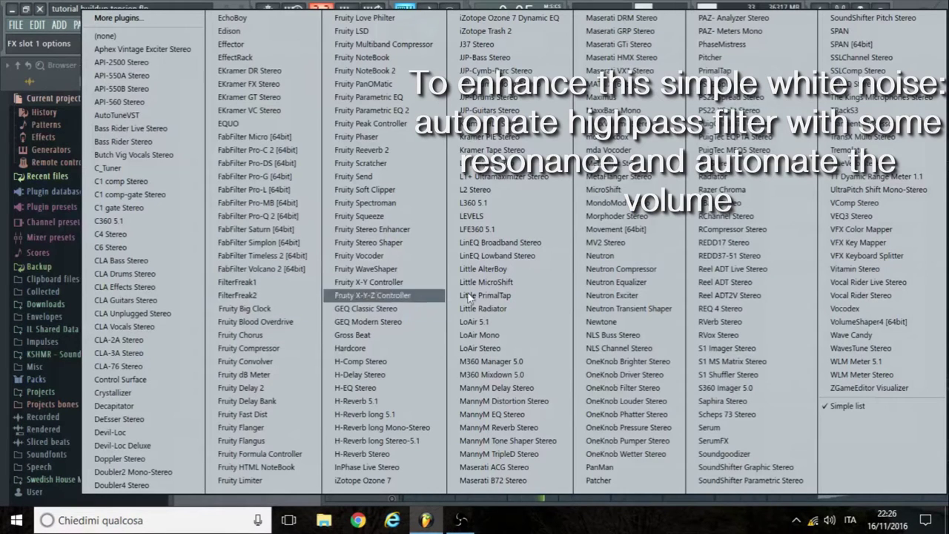
pyautogui.click(404, 109)
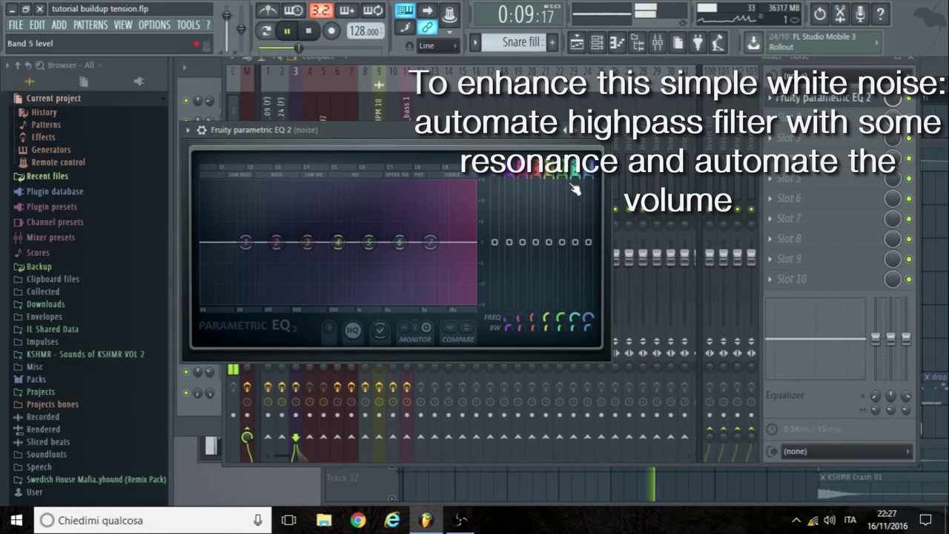
# - Set band 1 of the noise equalizer to a high pass at about 41 Hz with a slight resonance peak
pyautogui.click(578, 132)
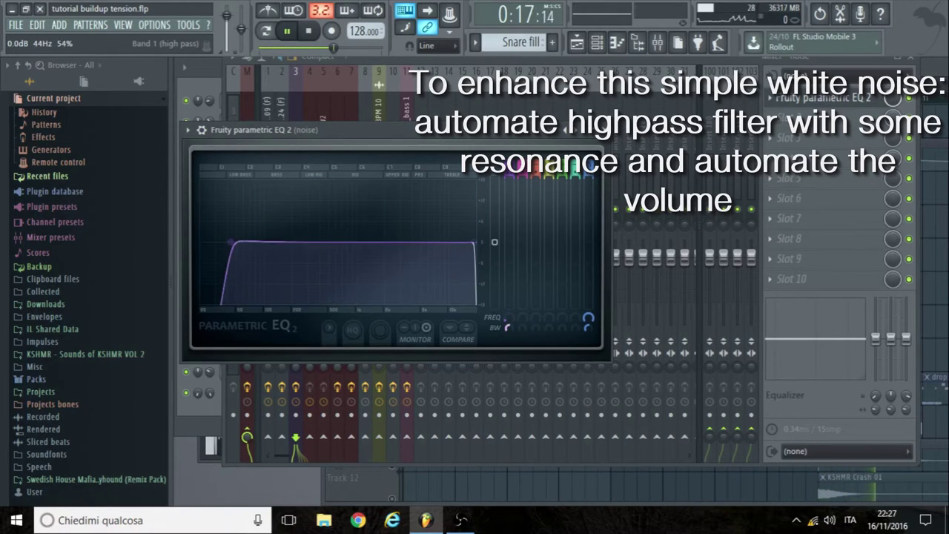
pyautogui.rightClick(236, 251)
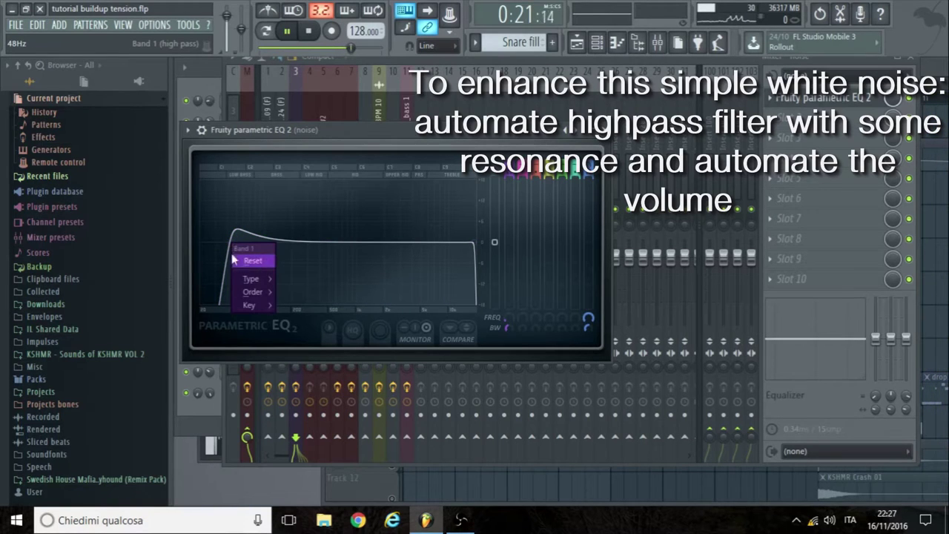
pyautogui.click(229, 243)
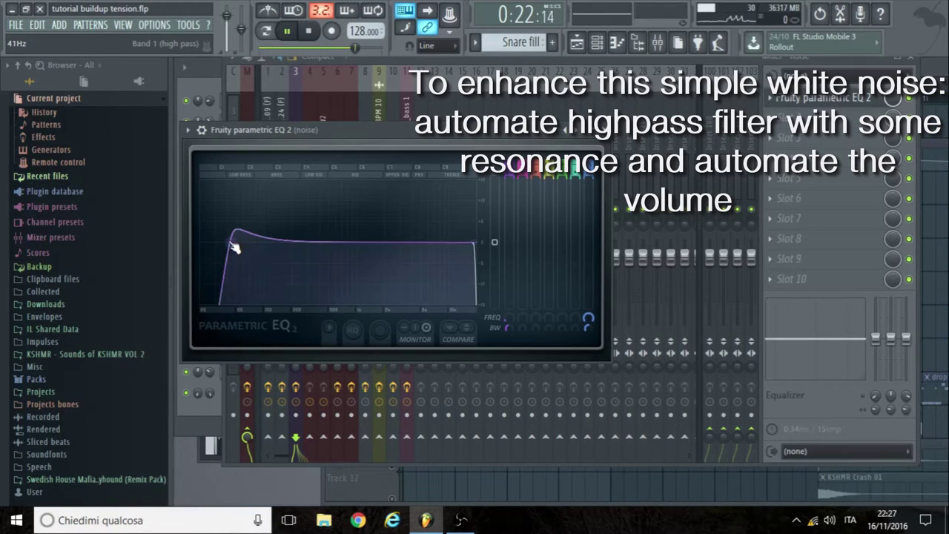
# - Create an automation clip for the noise equalizer's band 1 frequency and unmute its playlist track
pyautogui.rightClick(507, 321)
pyautogui.click(565, 389)
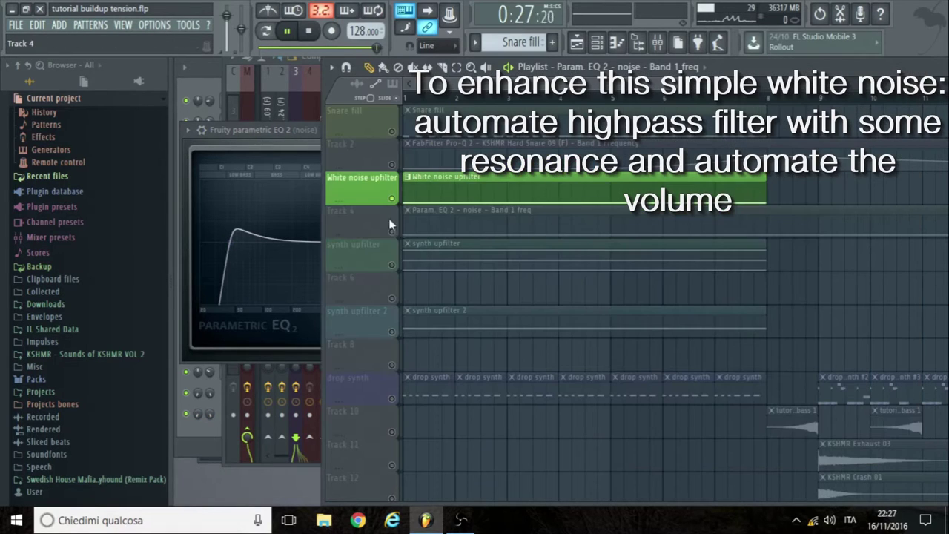
pyautogui.click(393, 232)
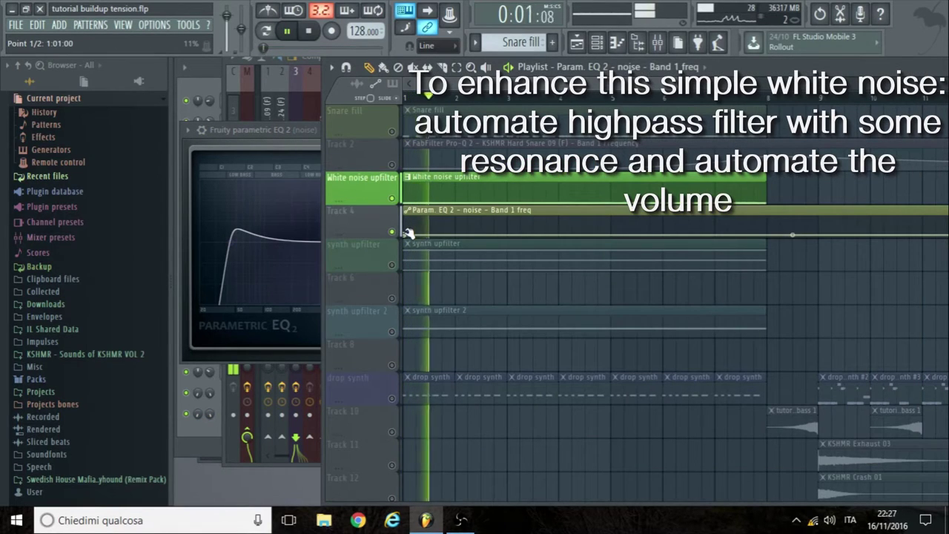
# - Shape the noise filter automation to rise from bar 1 to a point at about 97% at bar 8, and audition it
pyautogui.press('space')
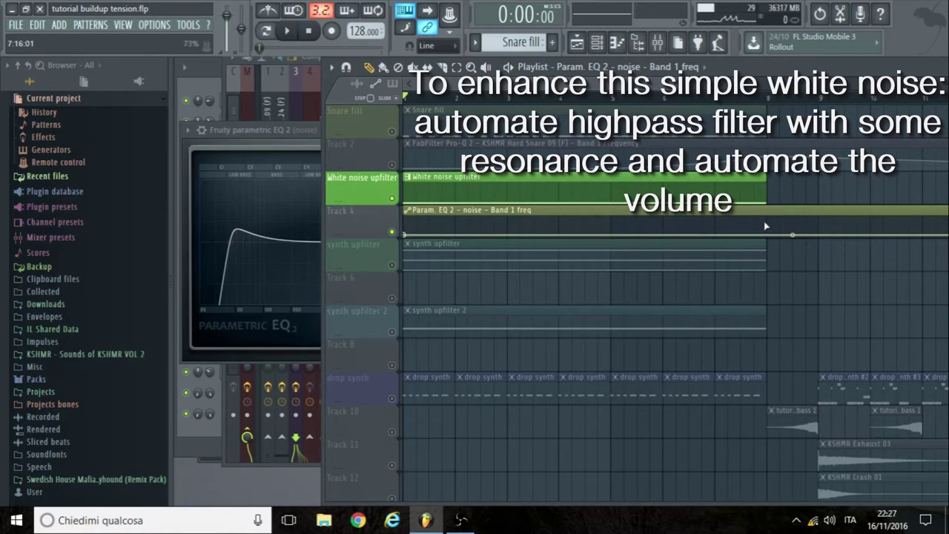
pyautogui.moveTo(765, 226); pyautogui.dragTo(769, 219)
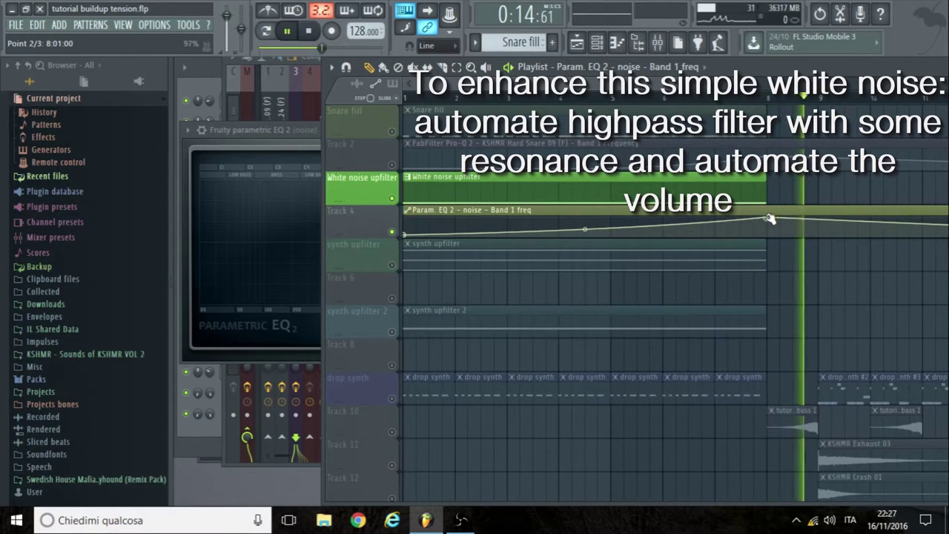
pyautogui.press('space')
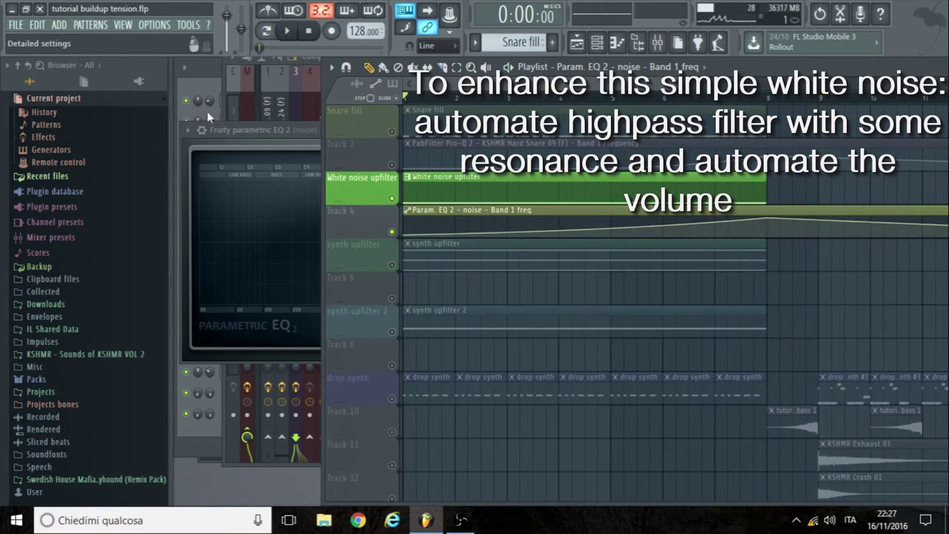
# - Bring up the channel rack and lower the noise channel's volume
pyautogui.click(210, 80)
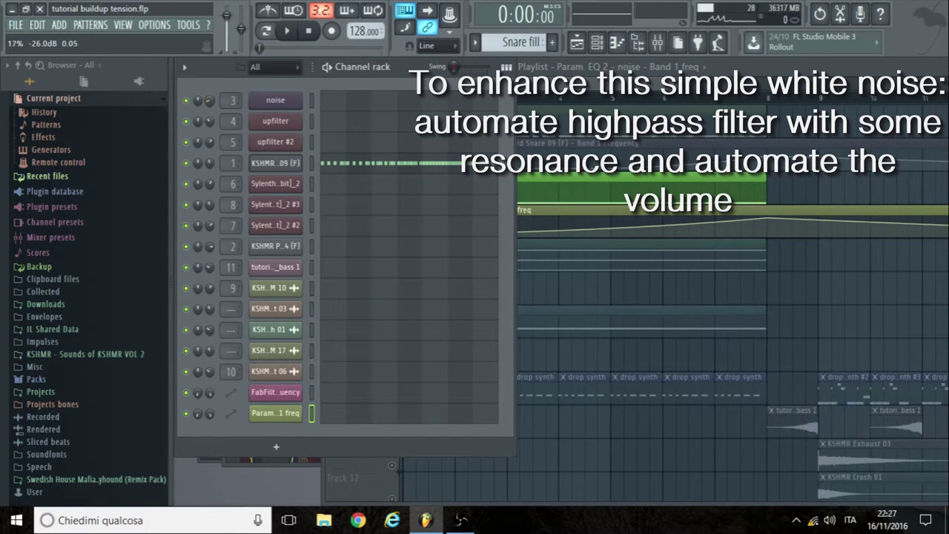
pyautogui.moveTo(209, 102); pyautogui.dragTo(210, 122)
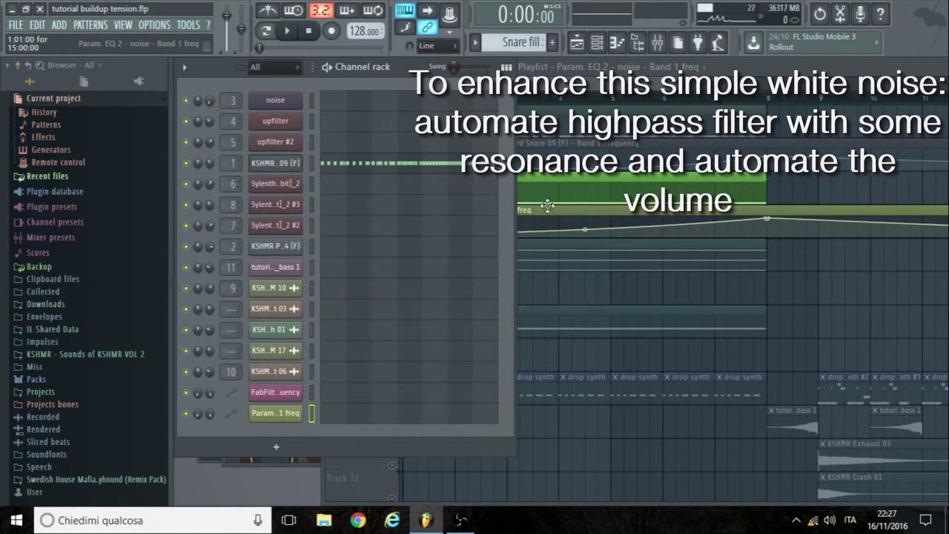
# - Insert an empty playlist track directly above the synth upfilter track
pyautogui.click(644, 74)
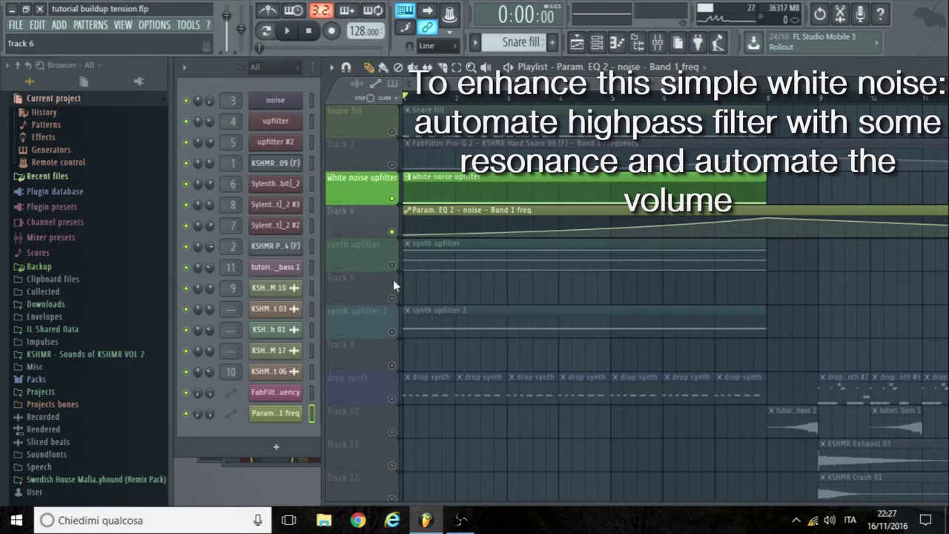
pyautogui.rightClick(384, 259)
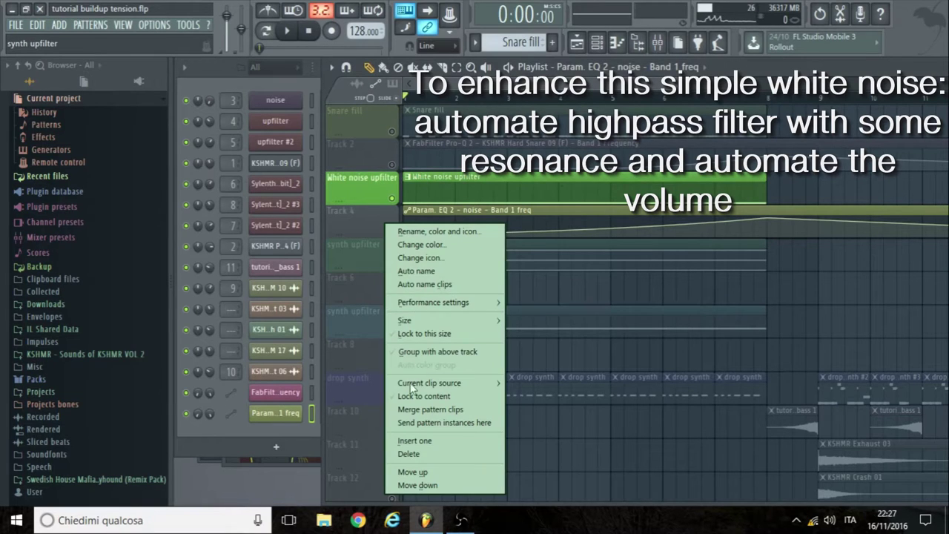
pyautogui.click(414, 442)
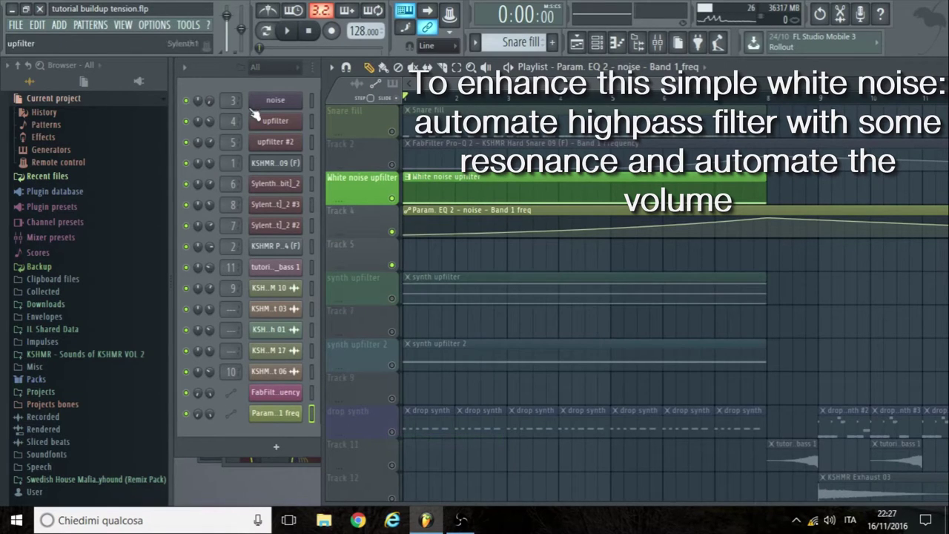
# - Create an automation clip for the noise channel's volume
pyautogui.click(209, 103)
pyautogui.rightClick(210, 103)
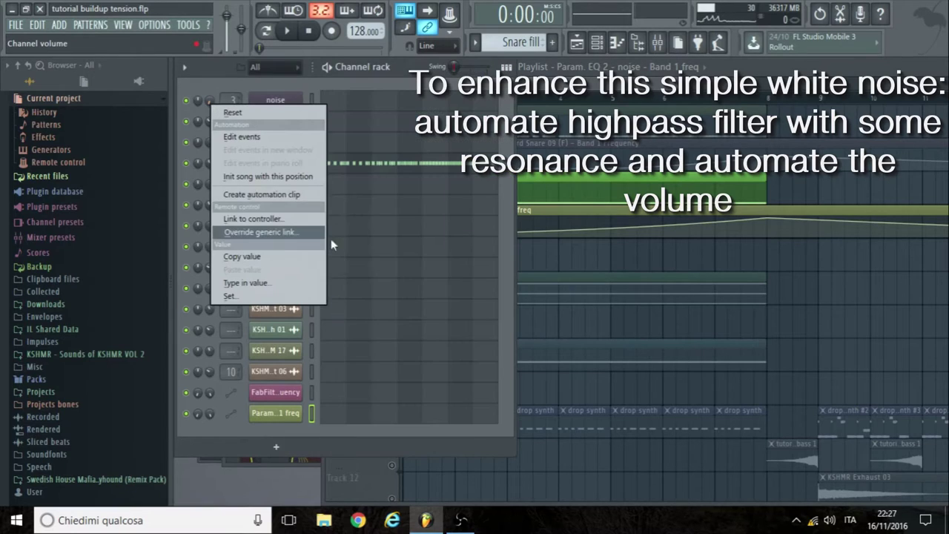
pyautogui.click(296, 194)
# - Shape the noise volume automation as a gentle rise from bar 1 to a point at about 27% at bar 8 during playback
pyautogui.moveTo(768, 269); pyautogui.dragTo(769, 260)
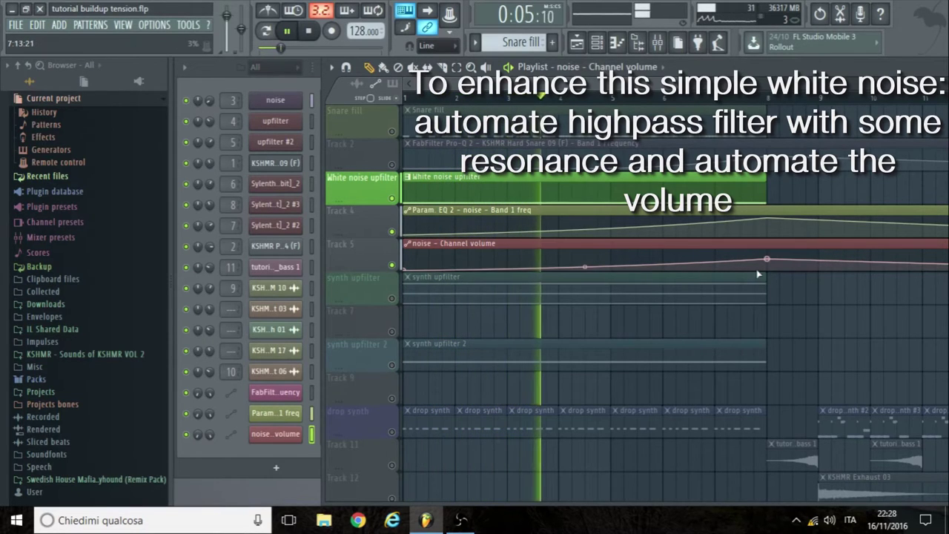
pyautogui.moveTo(766, 259); pyautogui.dragTo(769, 264)
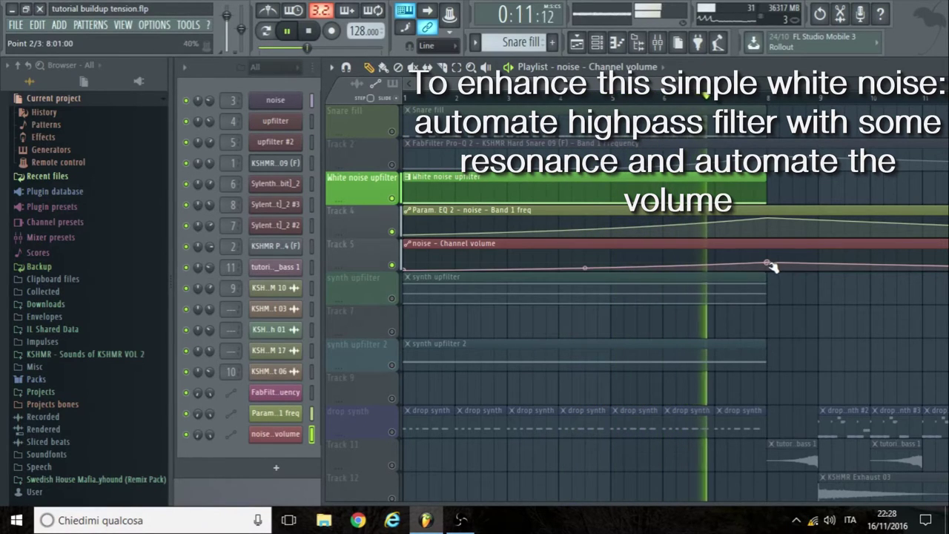
pyautogui.moveTo(769, 263); pyautogui.dragTo(769, 267)
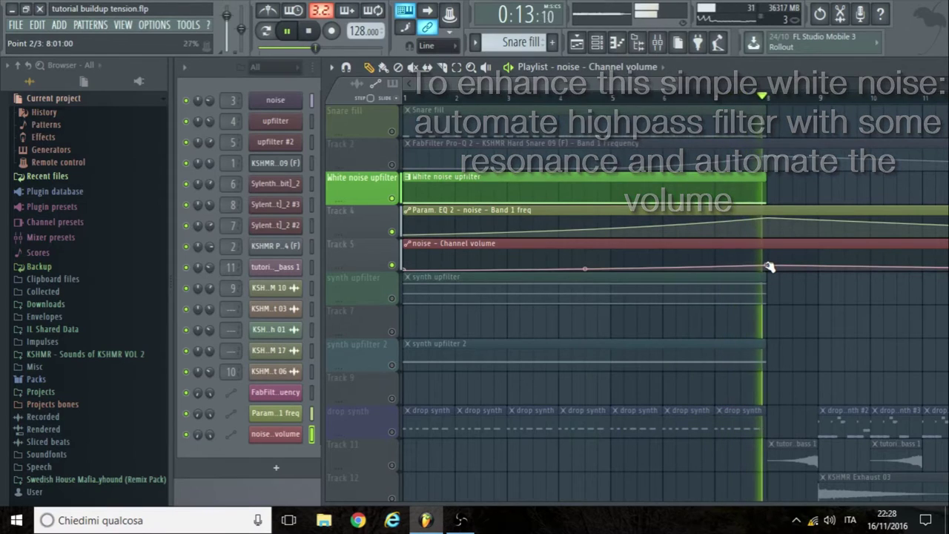
# - Unmute the Snare fill track and its filter automation track, and audition them together with the white noise
pyautogui.click(391, 132)
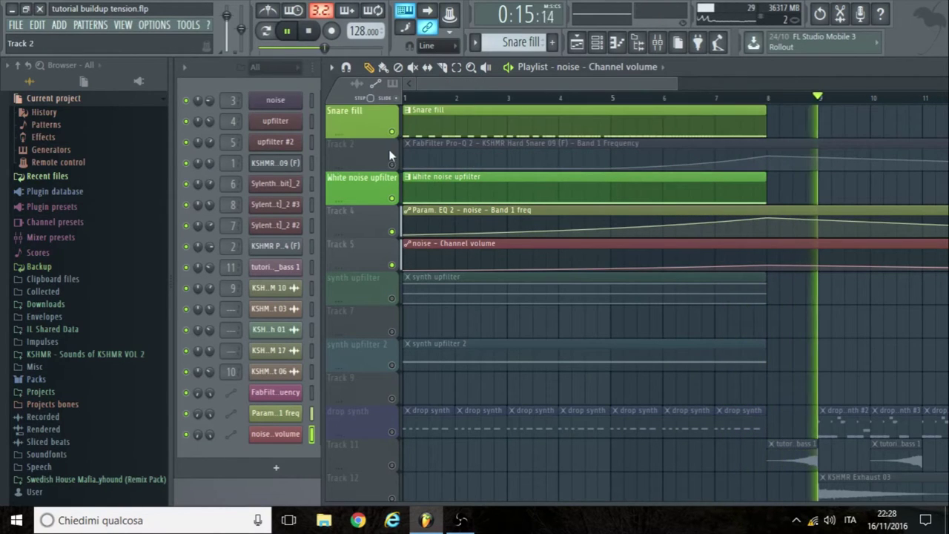
pyautogui.click(392, 165)
pyautogui.press('space')
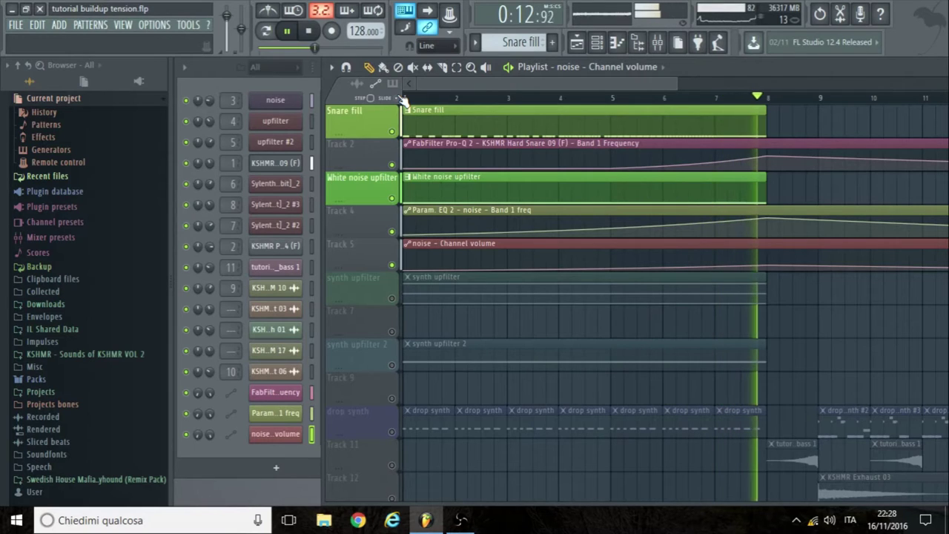
pyautogui.press('space')
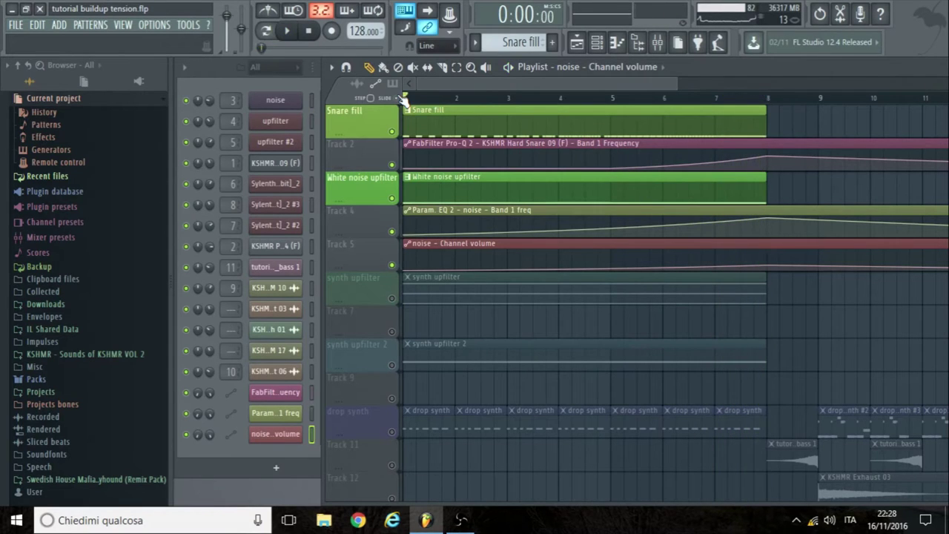
# - Solo the synth upfilter track in the playlist and audition it
pyautogui.rightClick(393, 299)
pyautogui.press('space')
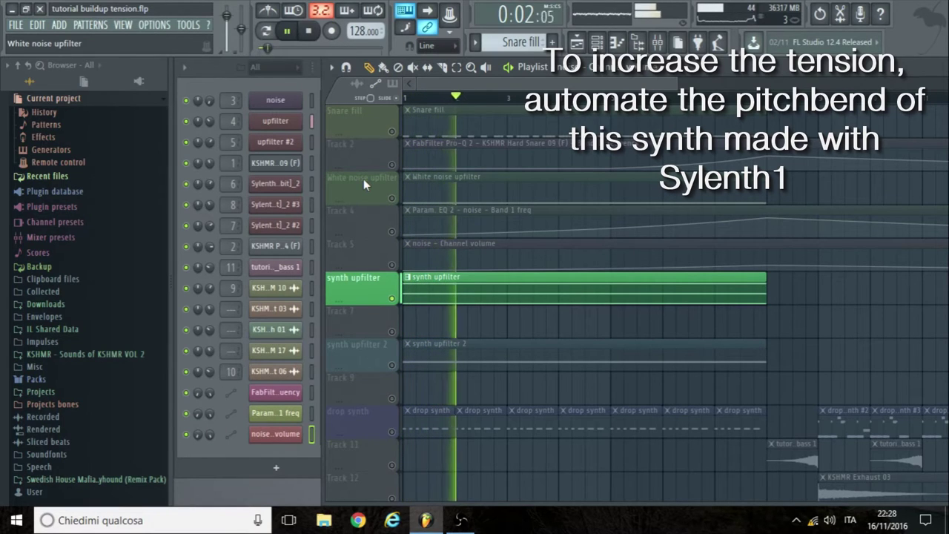
pyautogui.click(249, 85)
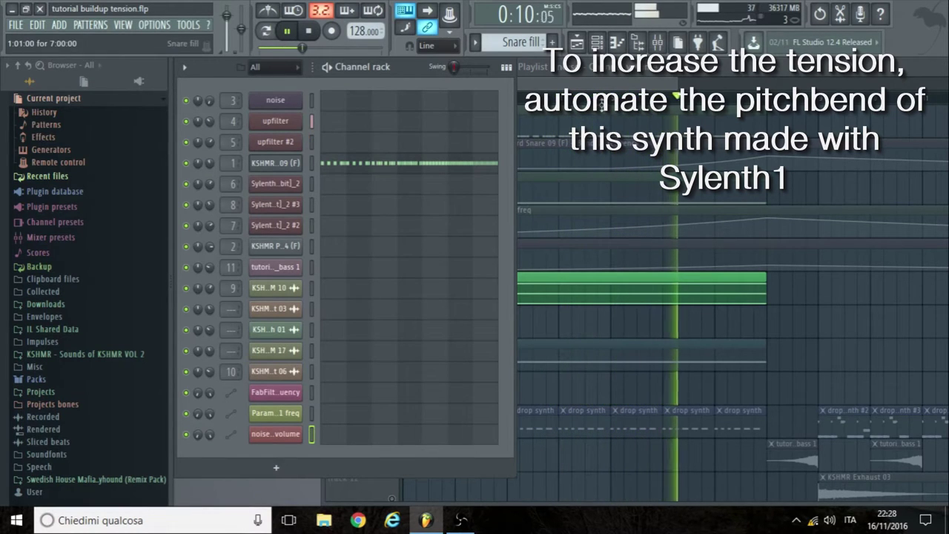
pyautogui.click(605, 91)
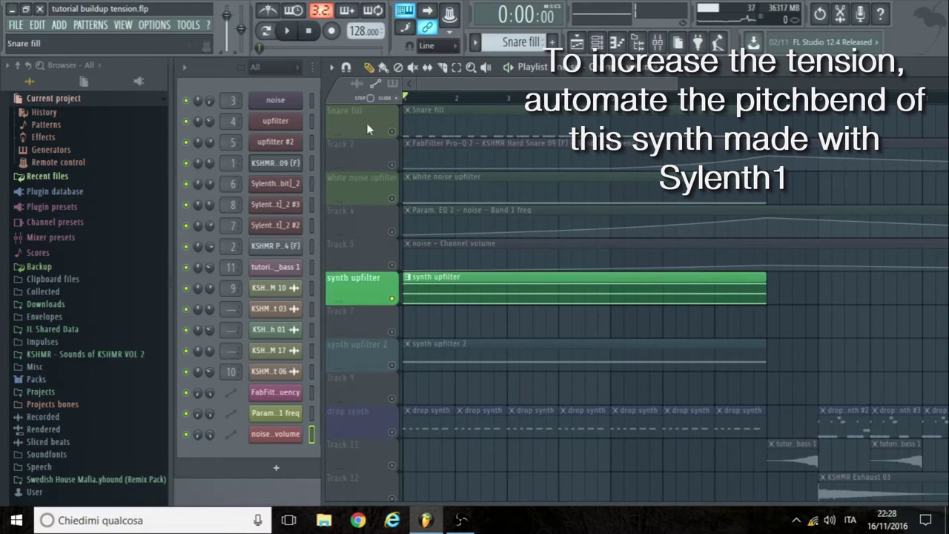
# - Open the upfilter channel's Sylenth1 and create an automation clip for its PitchBend parameter
pyautogui.click(300, 121)
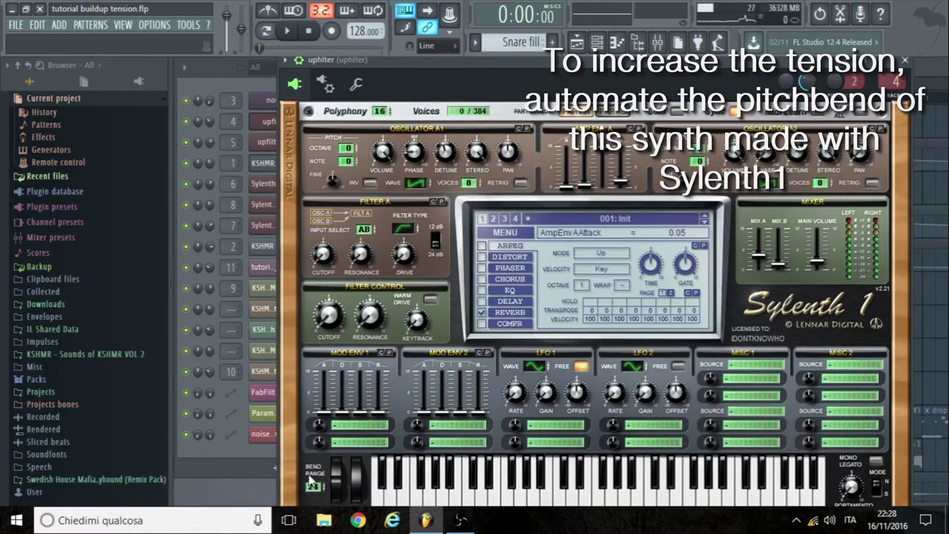
pyautogui.click(47, 151)
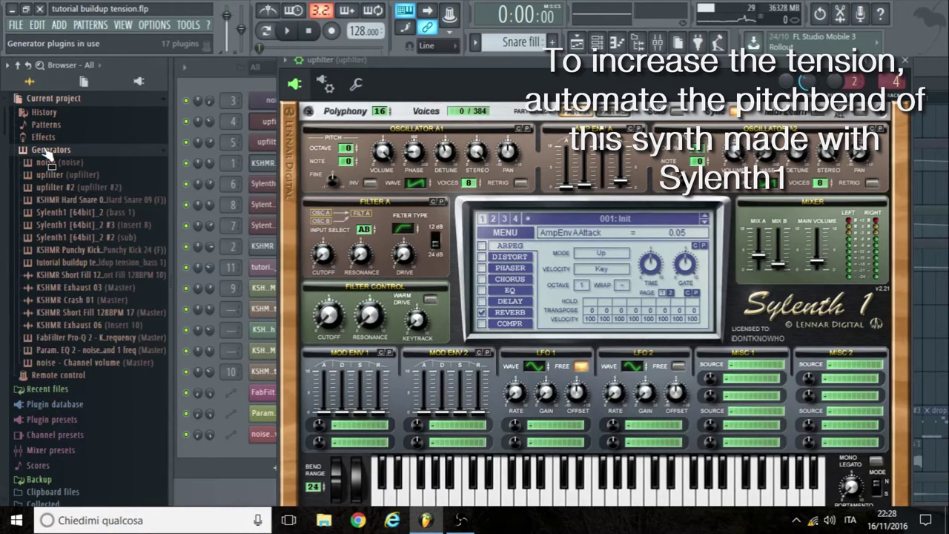
pyautogui.click(50, 175)
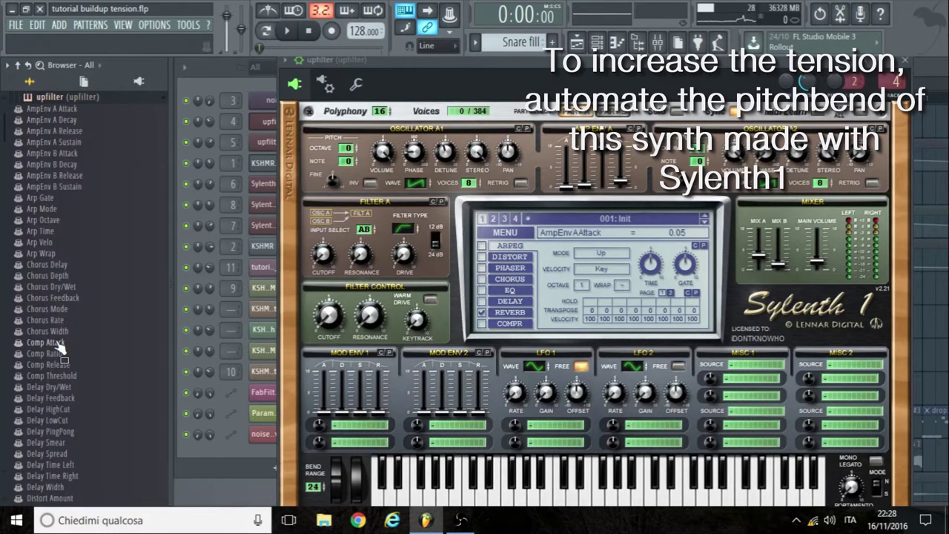
pyautogui.scroll(-12, 56, 339)
pyautogui.scroll(-20, 56, 339)
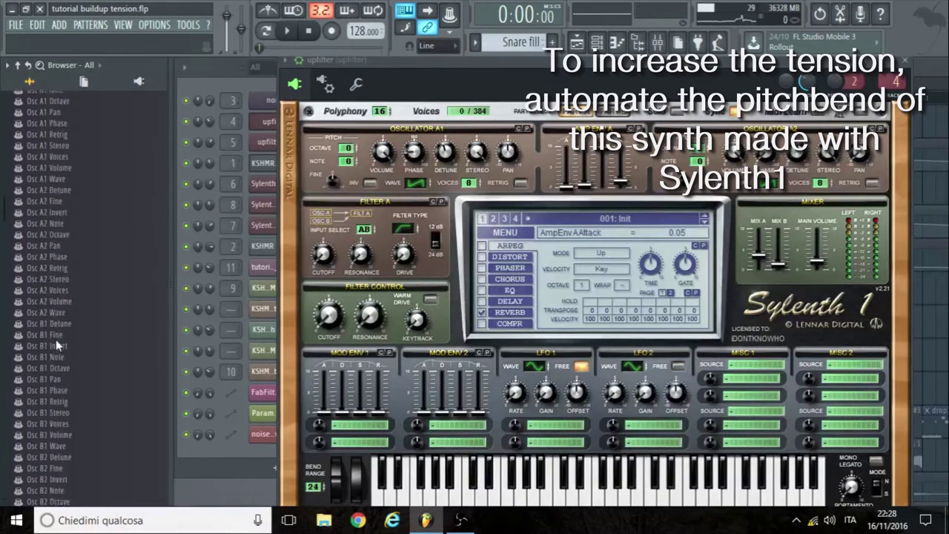
pyautogui.scroll(5, 57, 340)
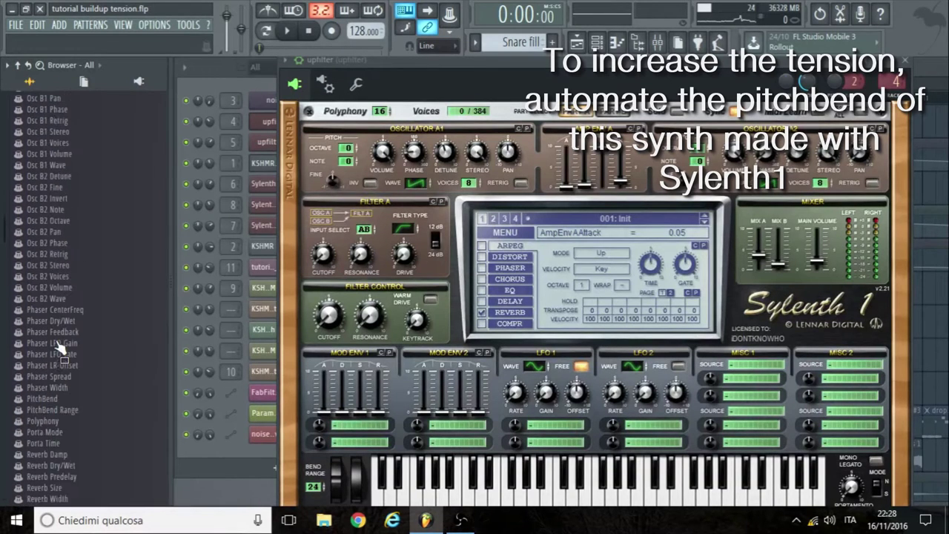
pyautogui.rightClick(32, 410)
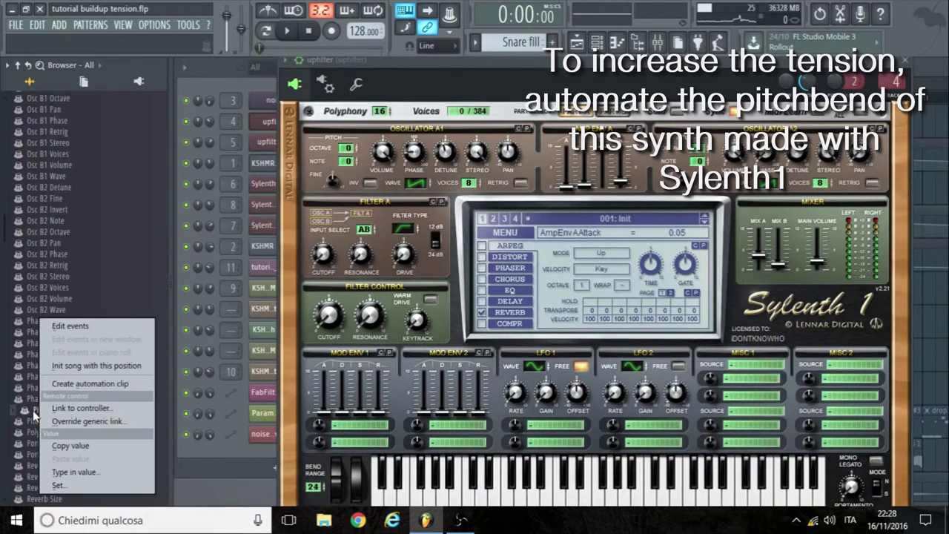
pyautogui.click(89, 383)
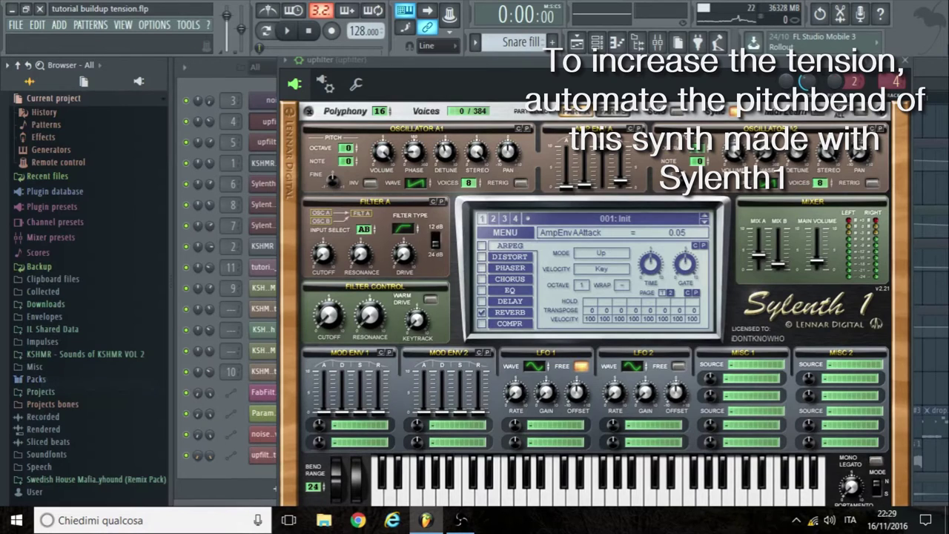
pyautogui.click(940, 60)
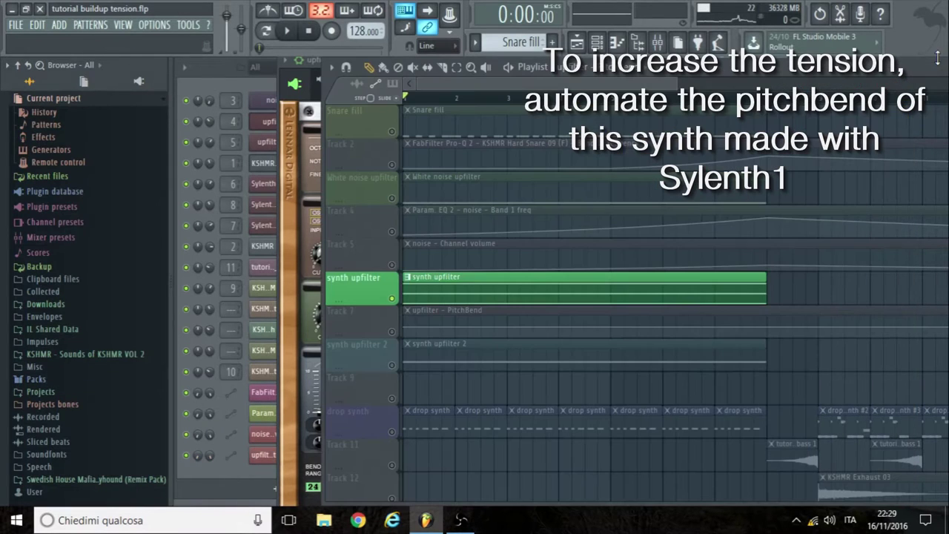
# - Unmute the upfilter PitchBend automation track, shape its rise from bar 1 to bar 8 with a first-segment tension of about 11%, and audition it
pyautogui.click(392, 331)
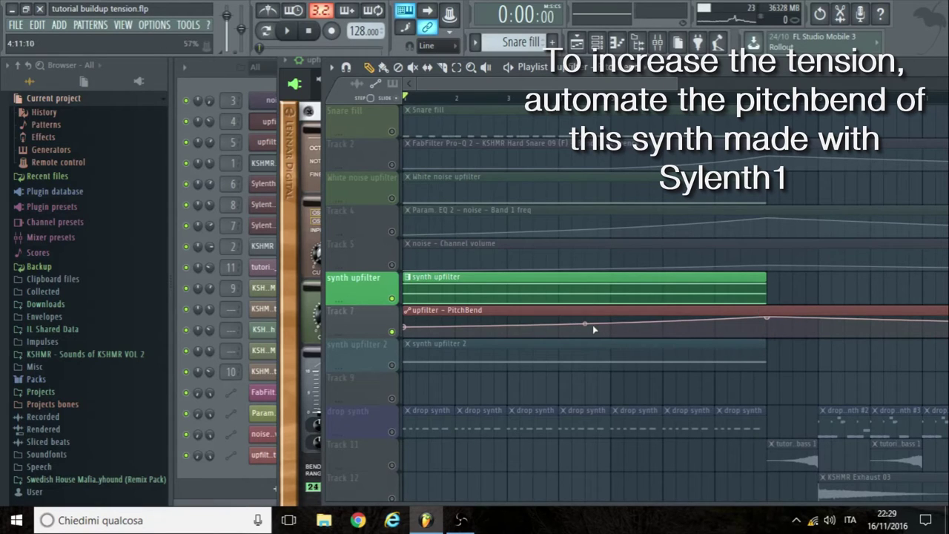
pyautogui.moveTo(585, 324); pyautogui.dragTo(585, 328)
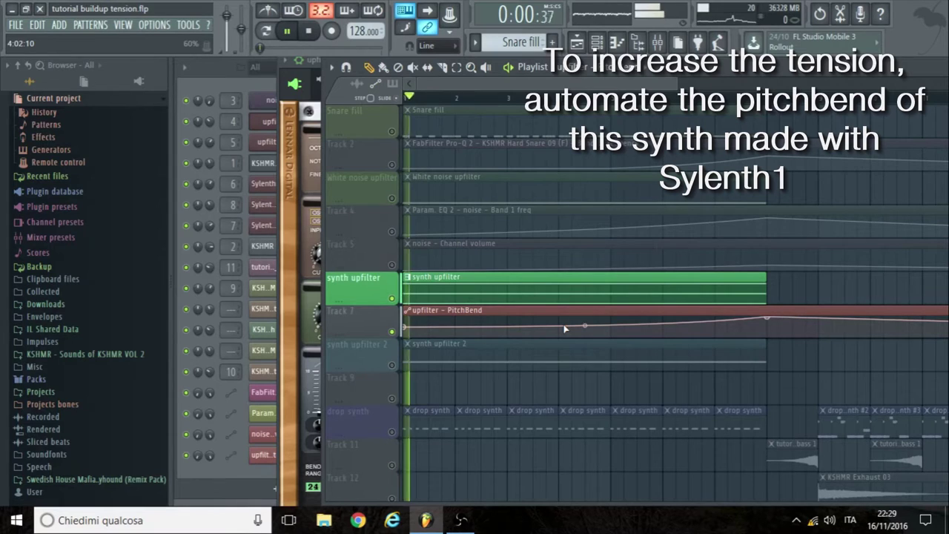
pyautogui.moveTo(585, 325); pyautogui.dragTo(585, 324)
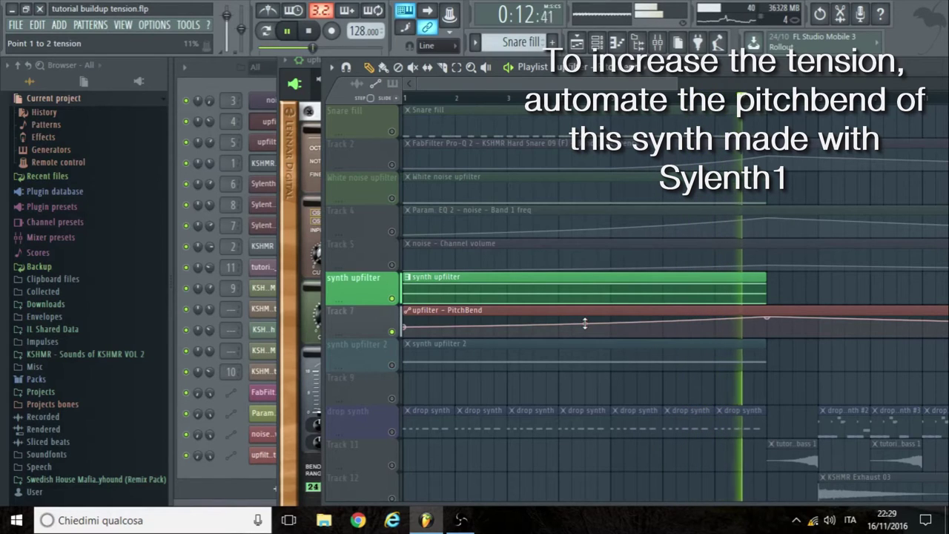
pyautogui.press('space')
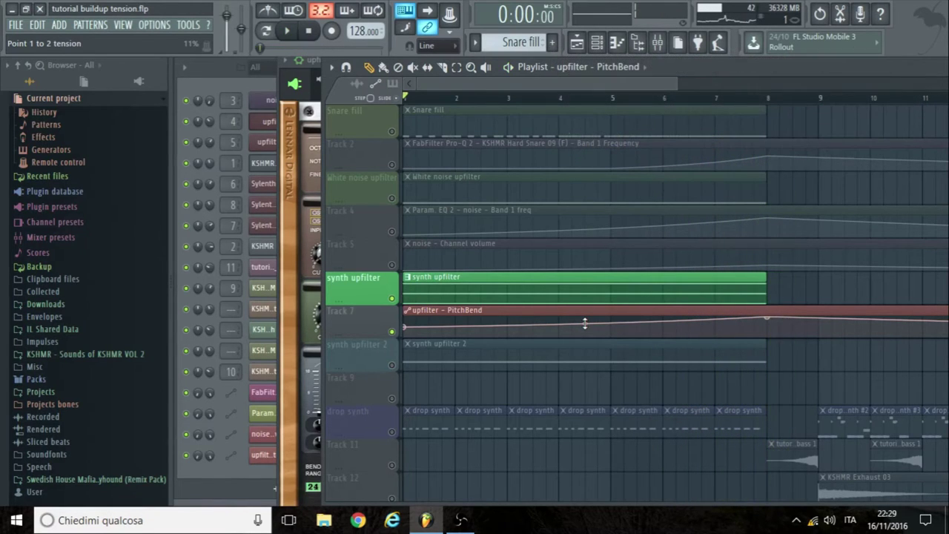
# - Solo and audition the synth upfilter 2 track, and open the upfilter #2 synth to check its arpeggiator settings
pyautogui.click(396, 367)
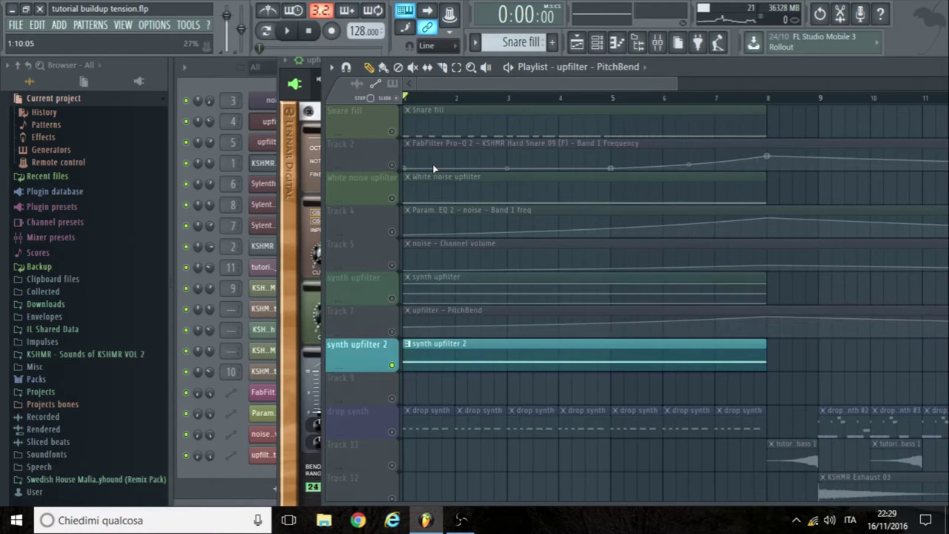
pyautogui.press('space')
pyautogui.click(238, 84)
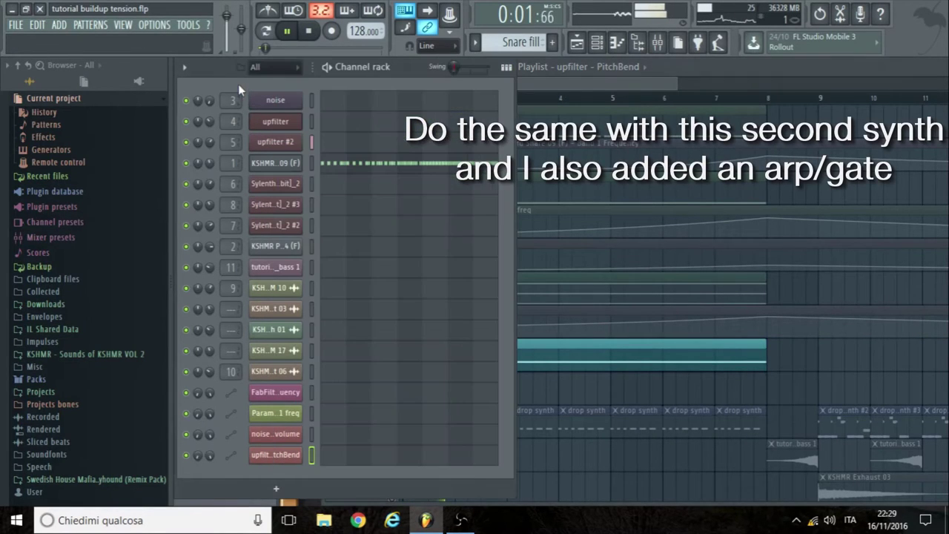
pyautogui.click(275, 142)
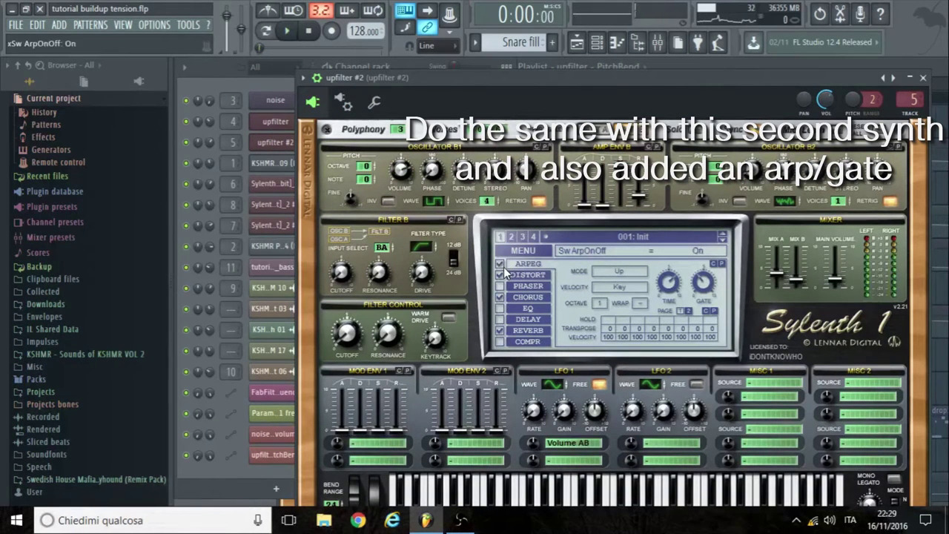
pyautogui.press('space')
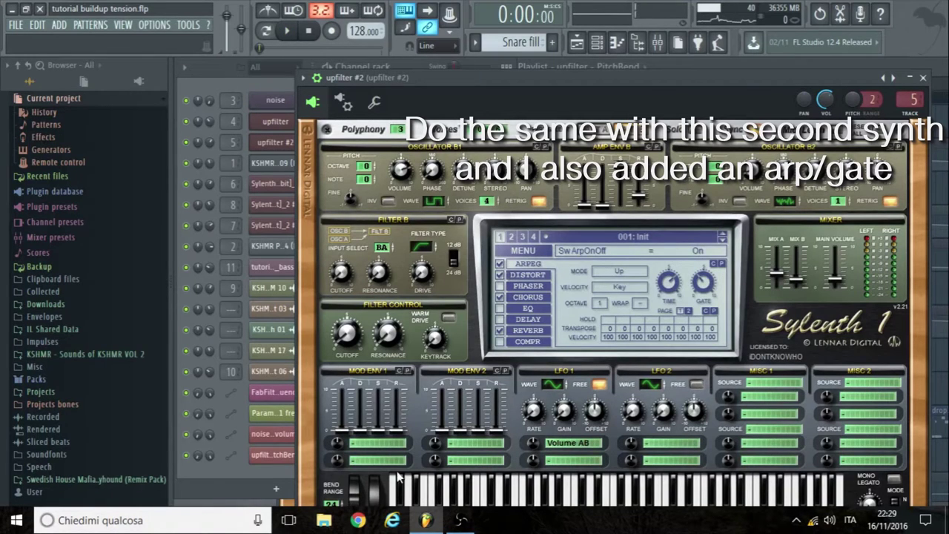
# - Close the upfilter #2 synth window and create an automation clip for that Sylenth1's PitchBend parameter
pyautogui.click(50, 149)
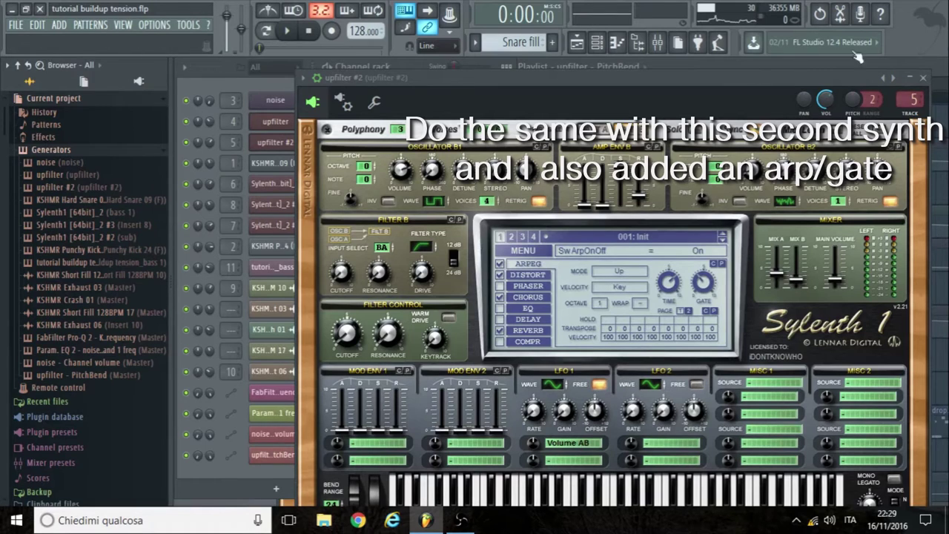
pyautogui.click(925, 78)
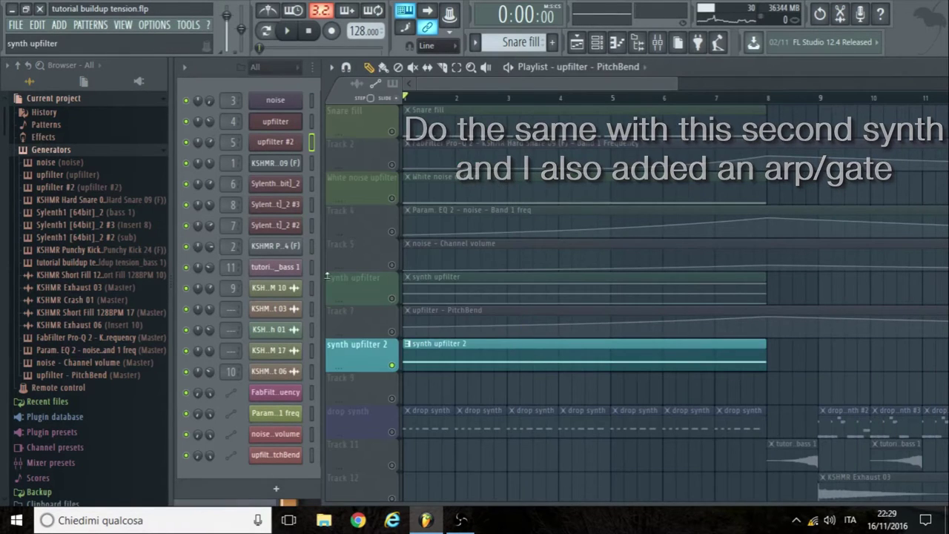
pyautogui.click(62, 188)
pyautogui.scroll(-15, 65, 266)
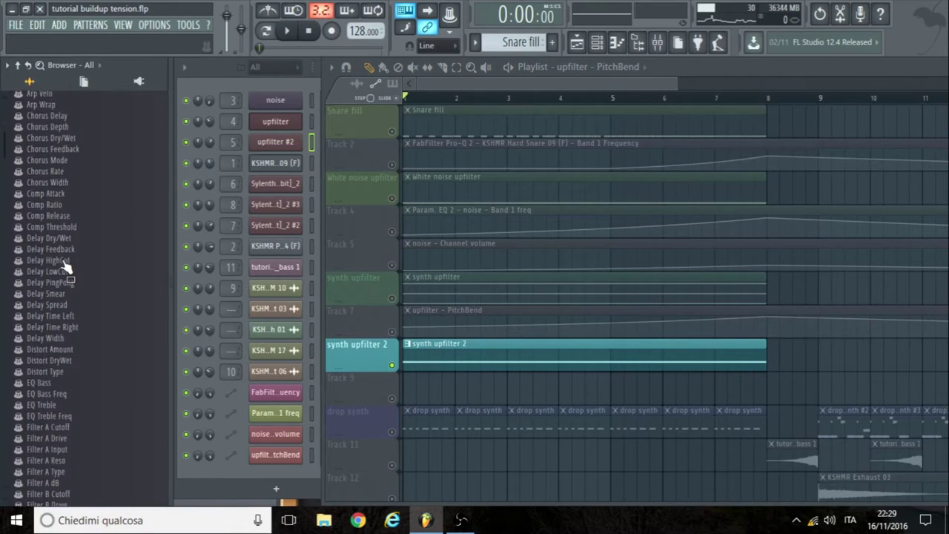
pyautogui.scroll(-15, 65, 266)
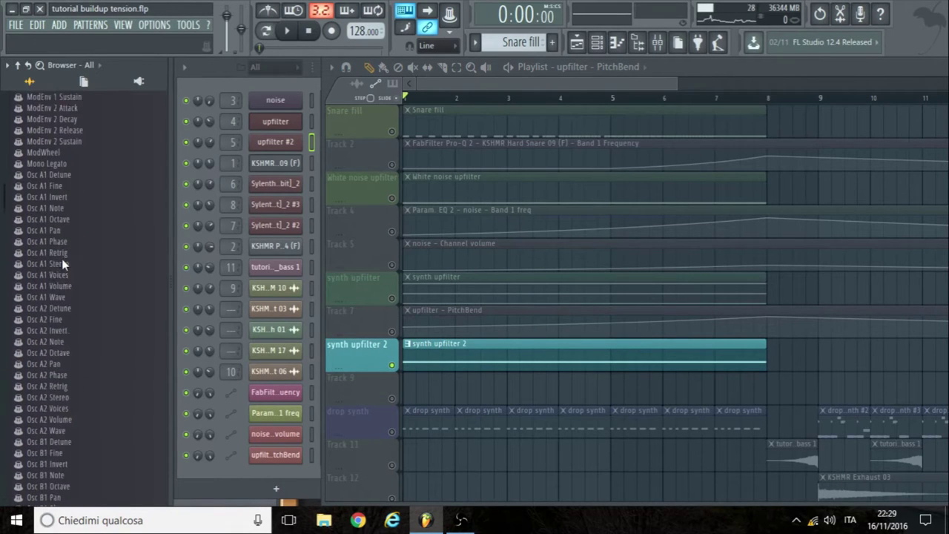
pyautogui.scroll(-4, 65, 265)
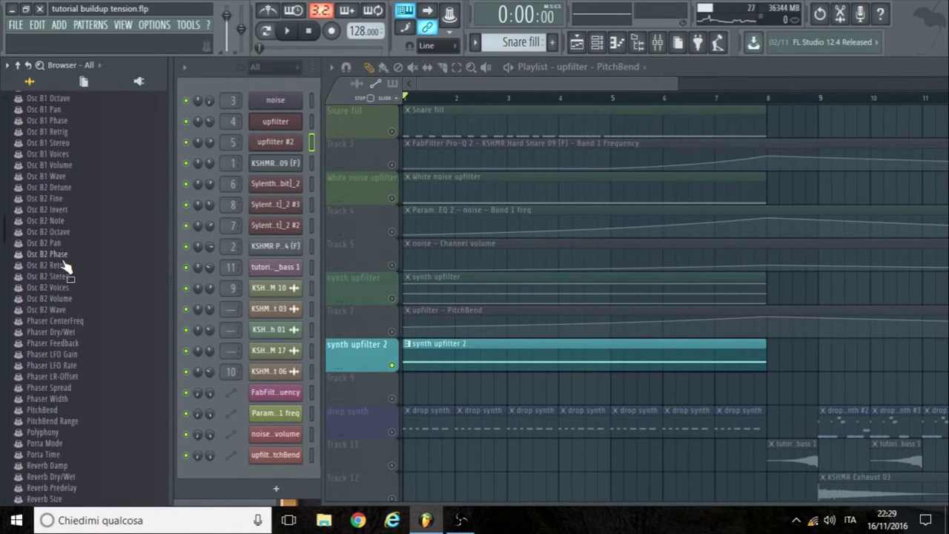
pyautogui.rightClick(40, 410)
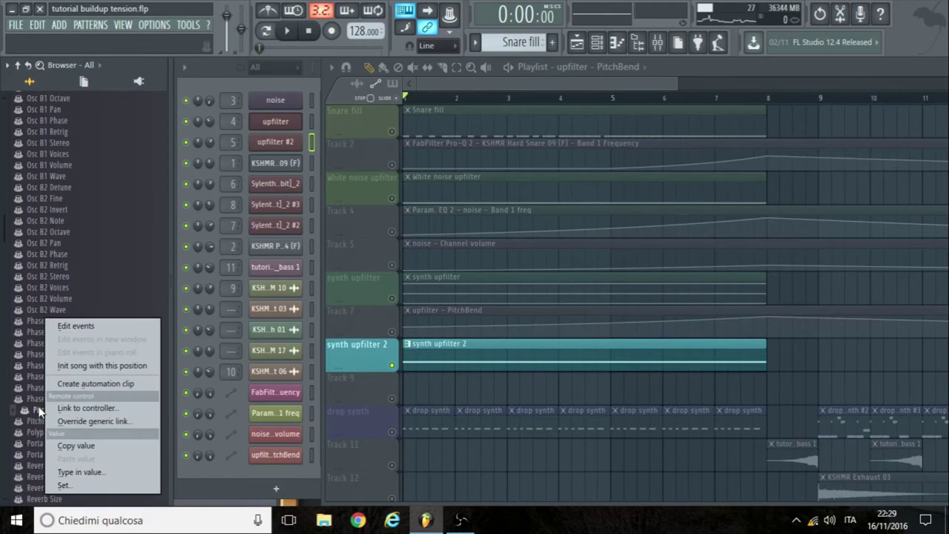
pyautogui.click(95, 384)
# - Unmute the upfilter #2 PitchBend automation track, shape a rise from bar 1 to bar 8, and audition it
pyautogui.click(393, 399)
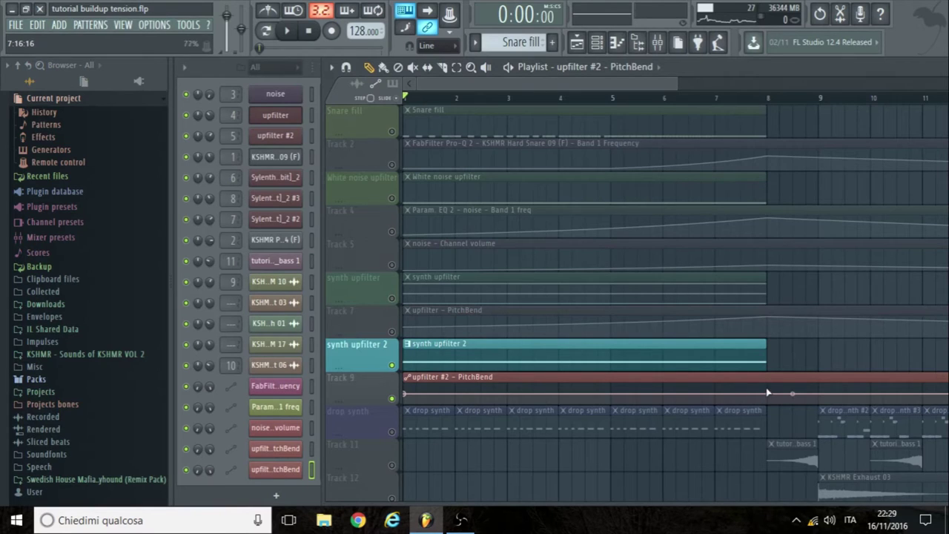
pyautogui.moveTo(767, 393); pyautogui.dragTo(773, 379)
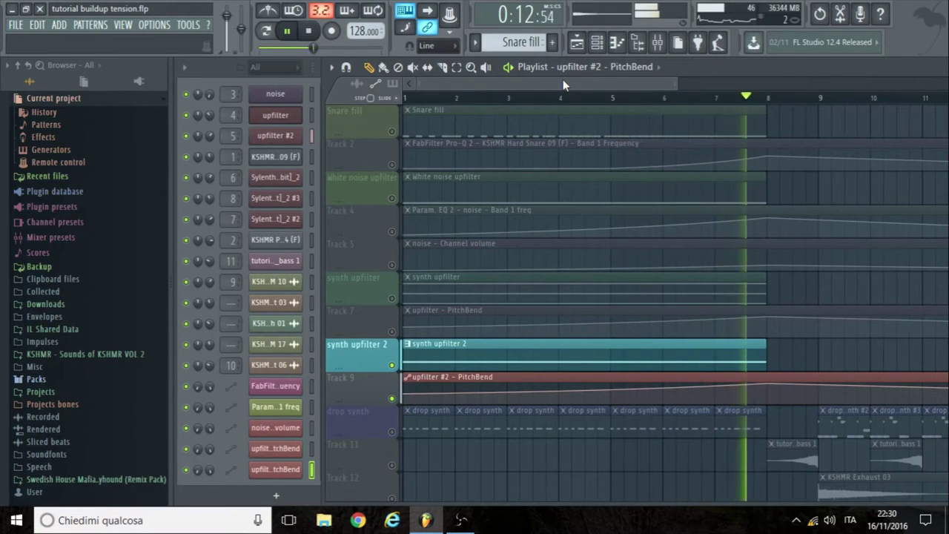
pyautogui.press('space')
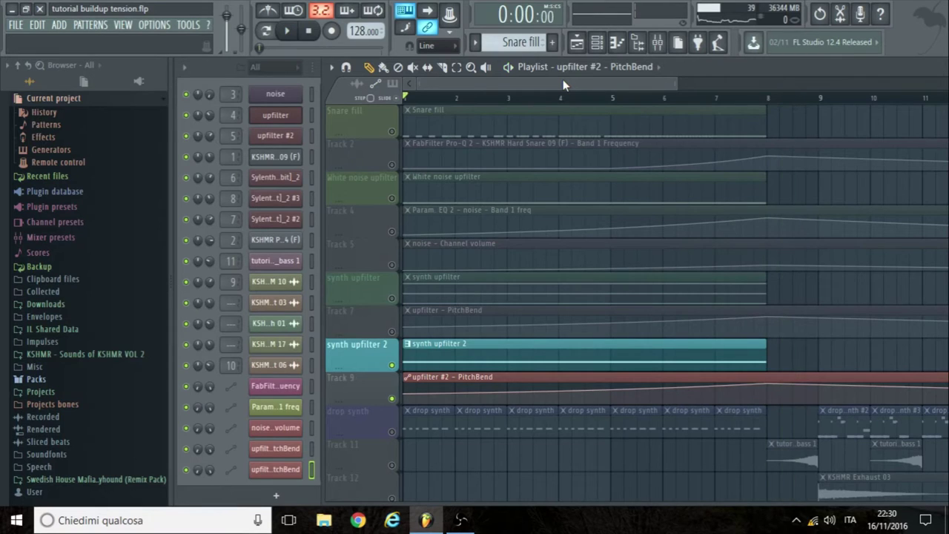
# - Unmute all the remaining snare, white noise and synth upfilter tracks with their automation, and audition the full buildup
pyautogui.click(392, 331)
pyautogui.click(391, 297)
pyautogui.click(392, 264)
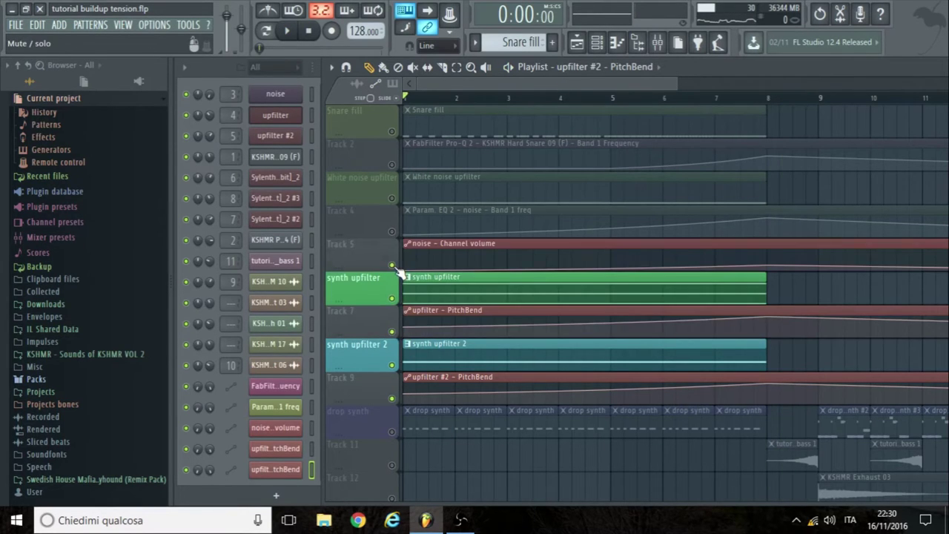
pyautogui.click(392, 231)
pyautogui.click(391, 197)
pyautogui.click(392, 164)
pyautogui.click(391, 131)
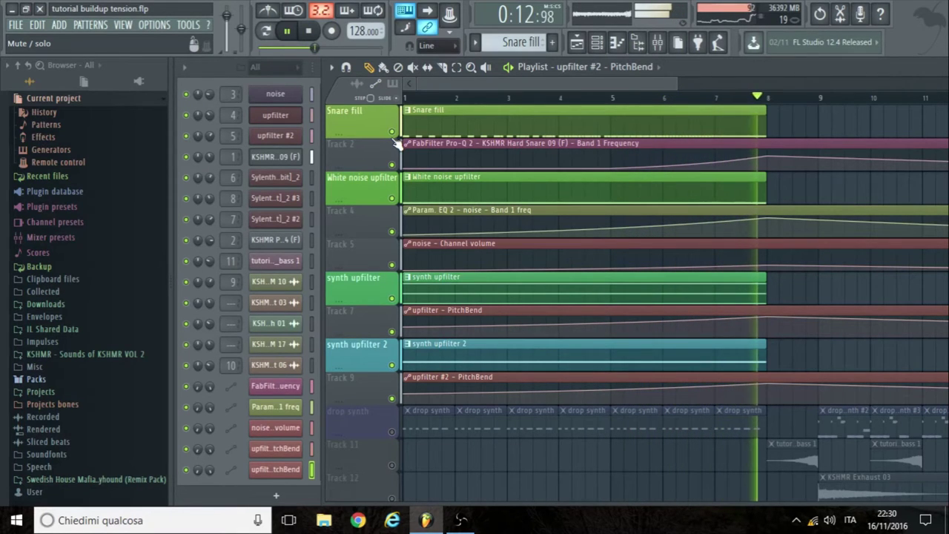
pyautogui.press('space')
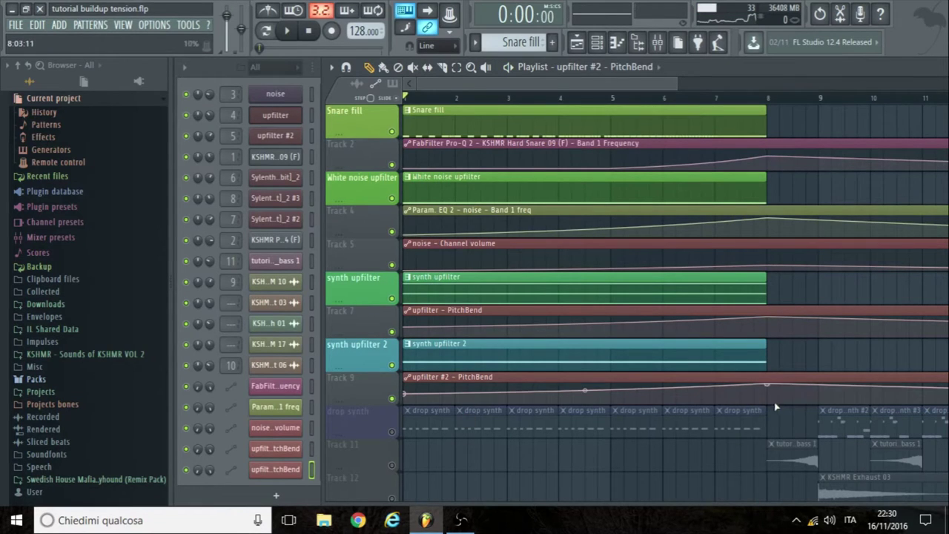
# - Mute the buildup tracks so only the drop synth and the drop tracks below it play, and audition them into the drop
pyautogui.rightClick(393, 432)
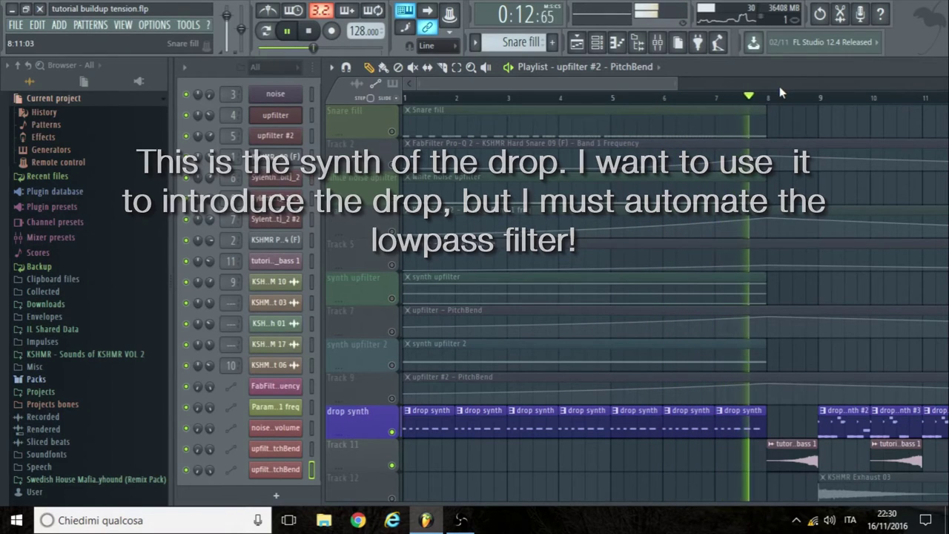
pyautogui.scroll(-4, 732, 122)
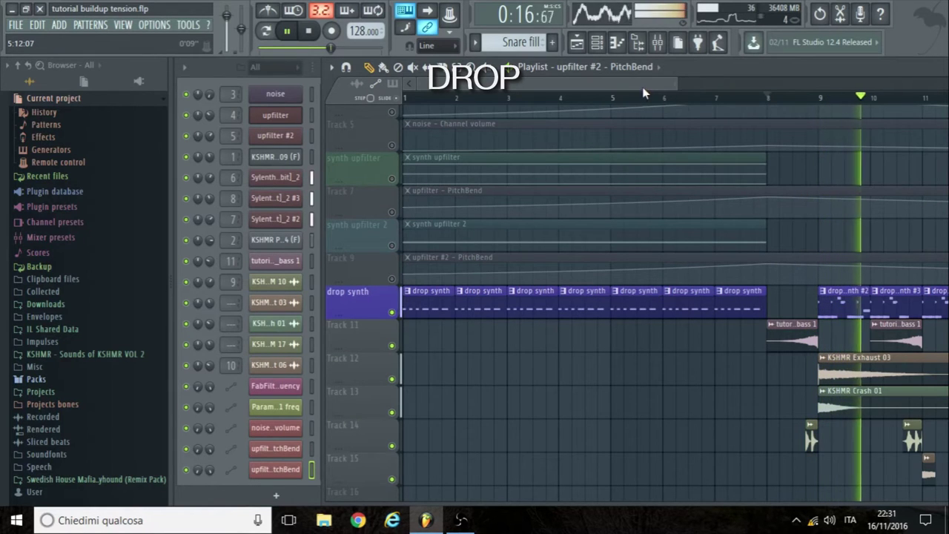
pyautogui.moveTo(642, 85); pyautogui.dragTo(681, 85)
# - Open the drop synth #2 pattern from bar 9 and examine its Sylenth1 notes in the piano roll
pyautogui.click(723, 293)
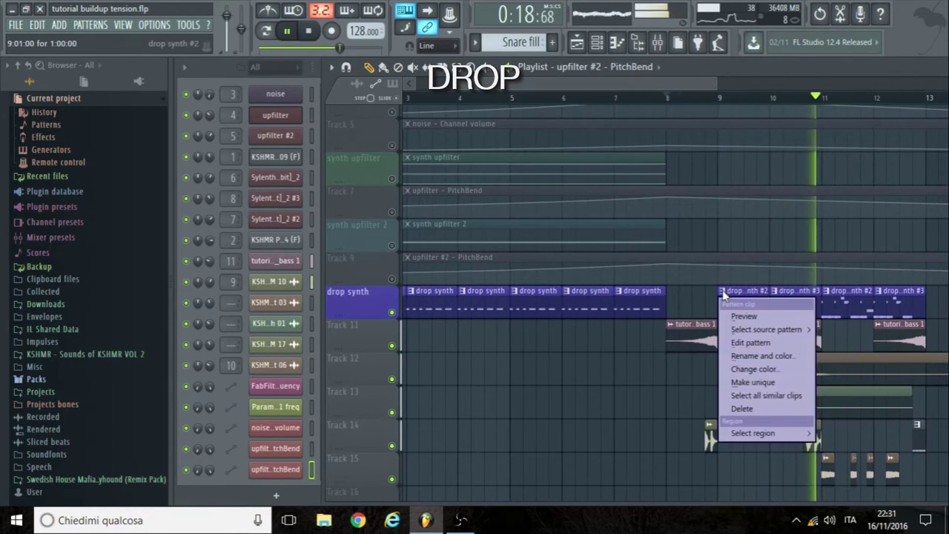
pyautogui.click(730, 299)
pyautogui.doubleClick(739, 301)
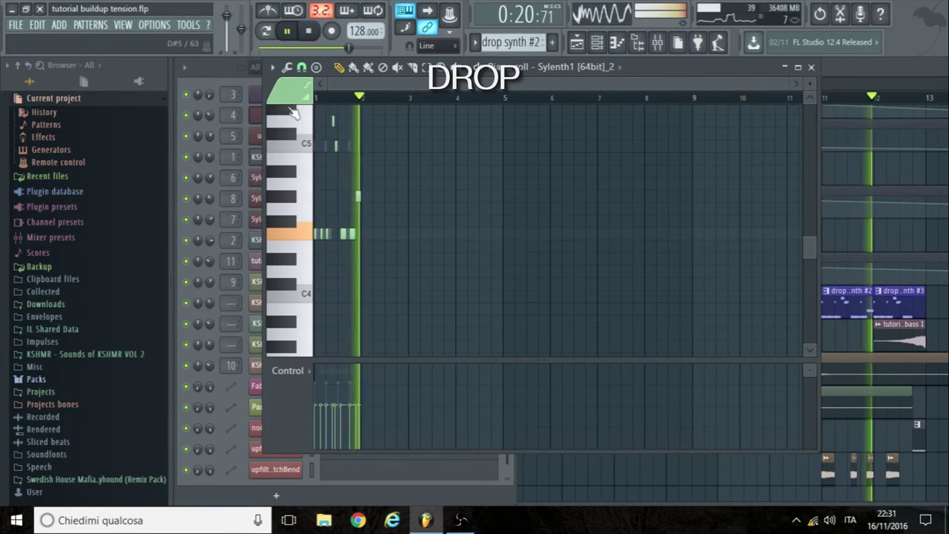
pyautogui.click(240, 71)
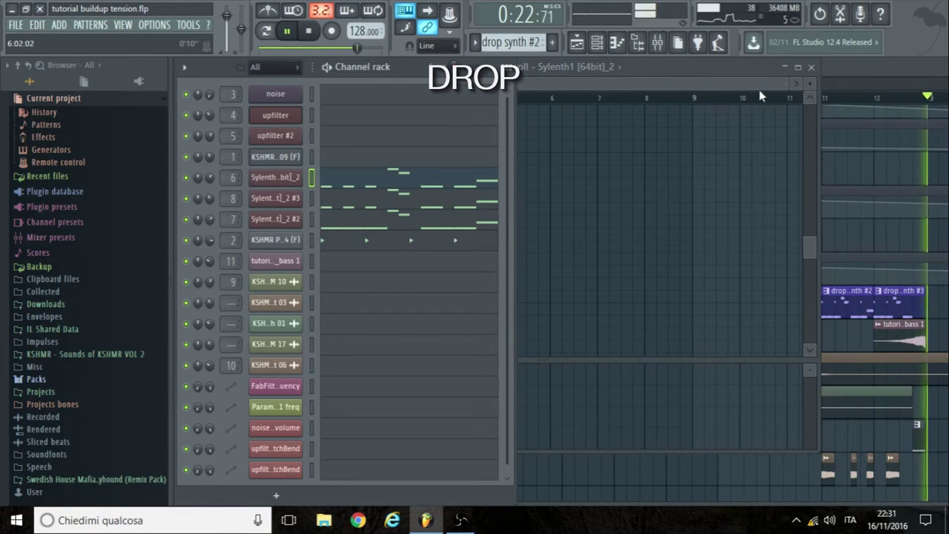
pyautogui.click(784, 86)
pyautogui.moveTo(728, 90); pyautogui.dragTo(529, 119)
pyautogui.scroll(2, 494, 203)
pyautogui.press('space')
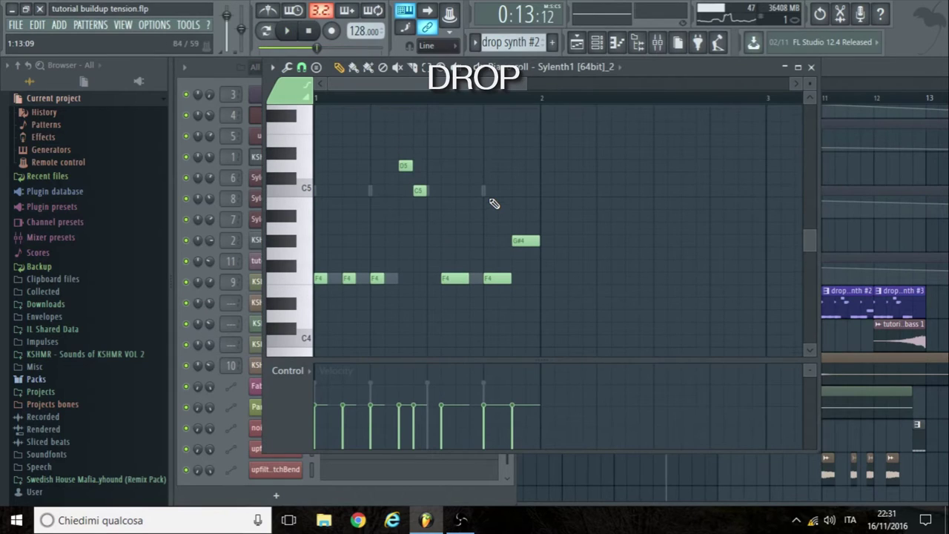
# - Solo the drop synth #2 pattern's Sylenth1 channels in turn, audition them in pattern mode, and restore all channels
pyautogui.click(220, 79)
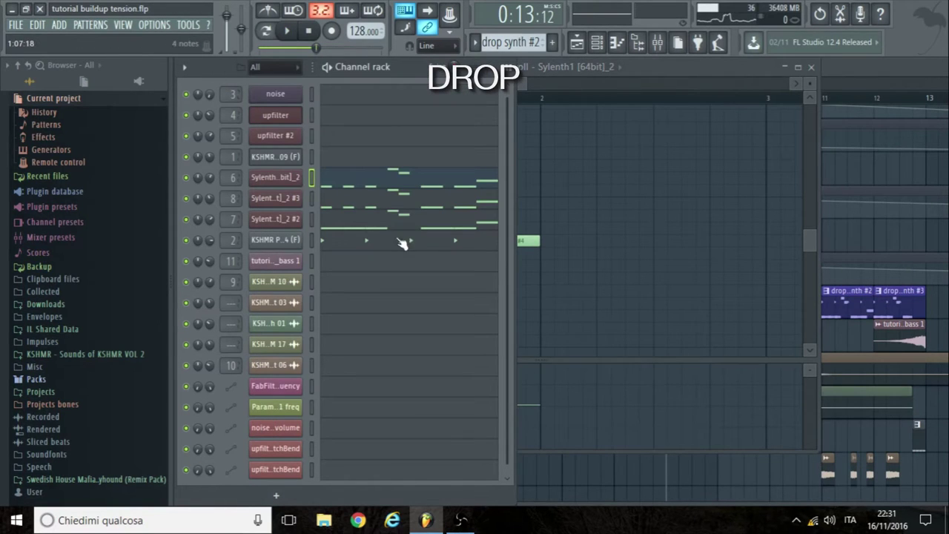
pyautogui.rightClick(187, 177)
pyautogui.click(195, 183)
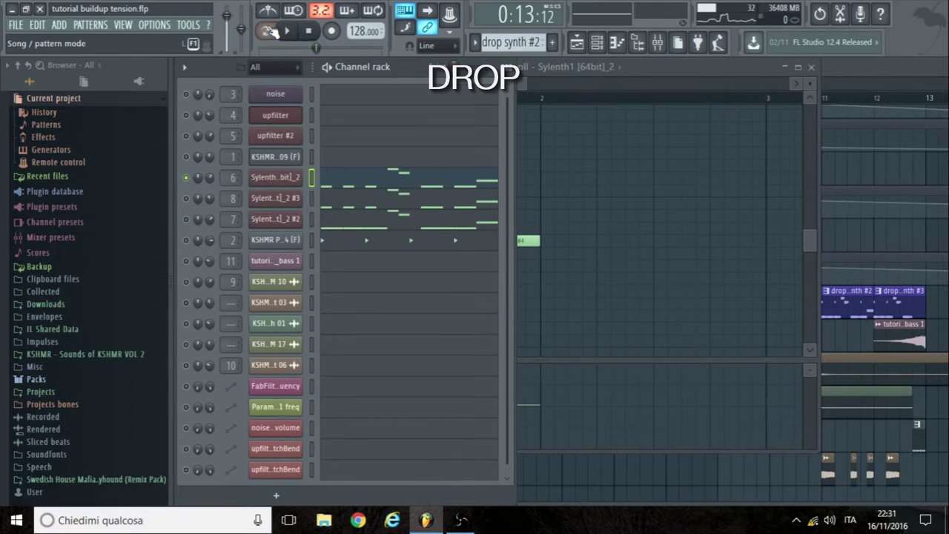
pyautogui.keyDown('ctrl'); pyautogui.click(186, 198); pyautogui.keyUp('ctrl')
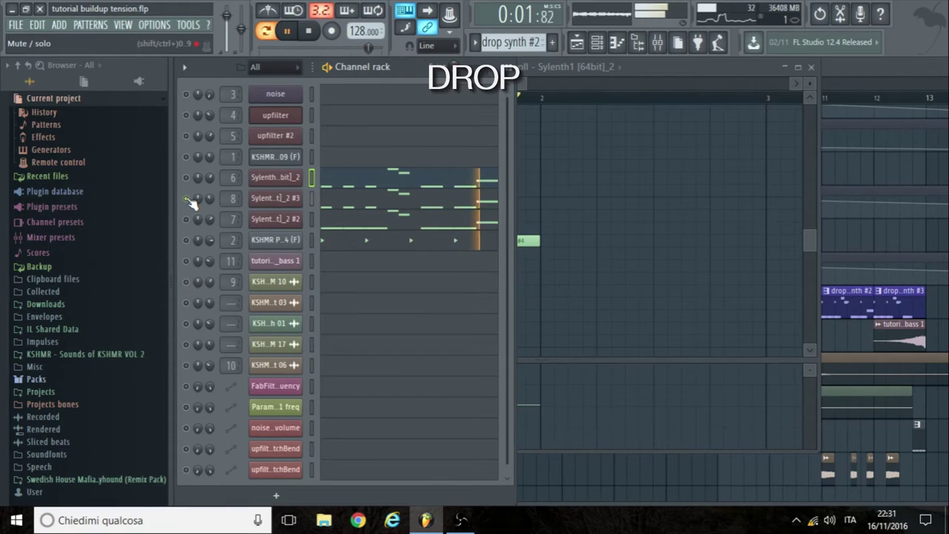
pyautogui.keyDown('ctrl'); pyautogui.click(186, 241); pyautogui.keyUp('ctrl')
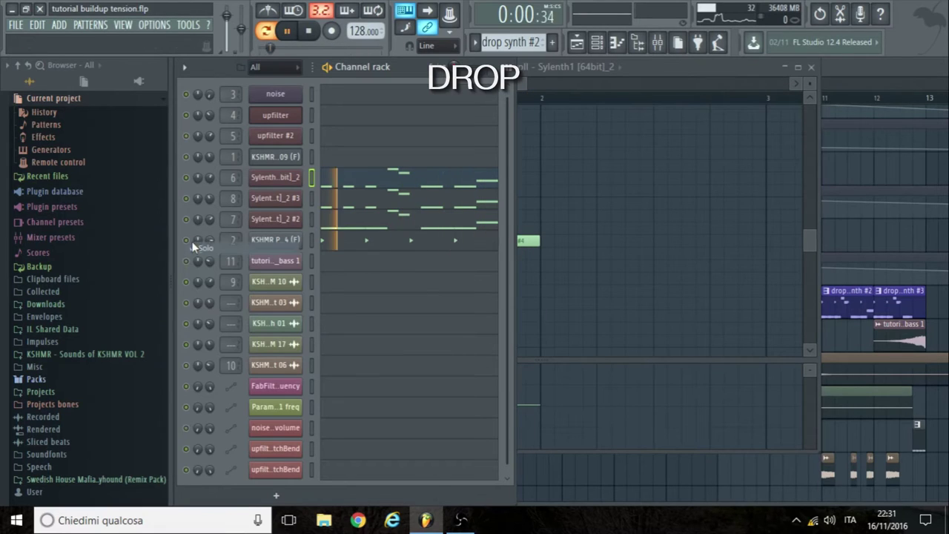
pyautogui.press('space')
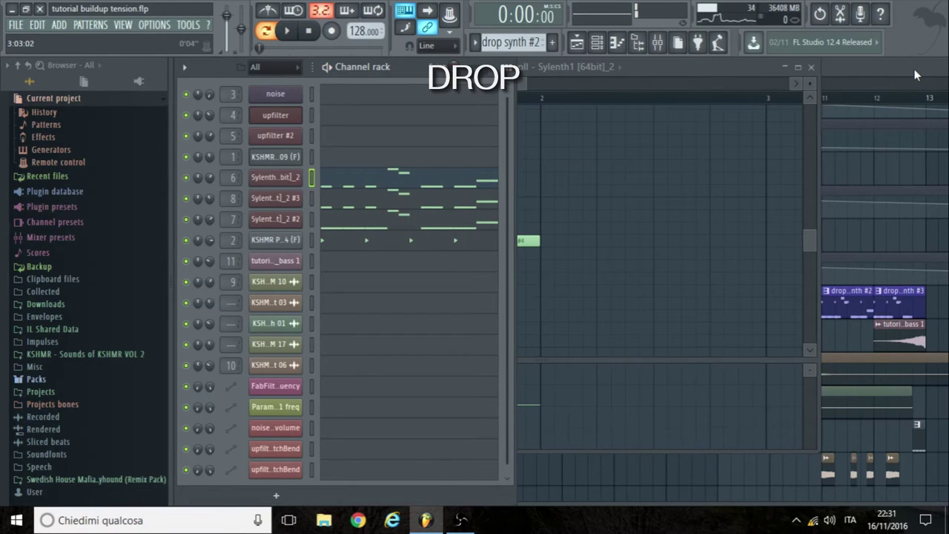
# - Close the piano roll, select the drop synth pattern, and open the bass 1 mixer track's FabFilter Pro-Q 2 with the High Cut band
pyautogui.click(812, 67)
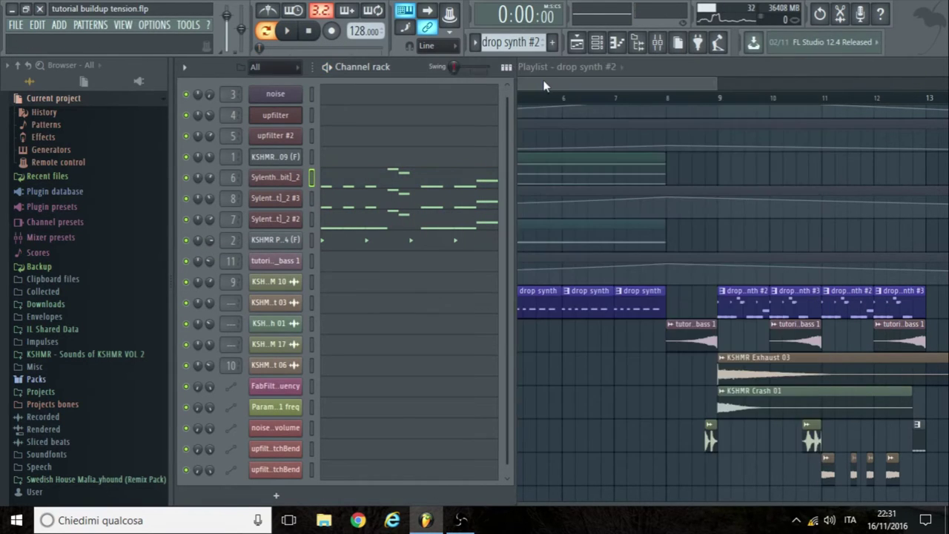
pyautogui.click(603, 308)
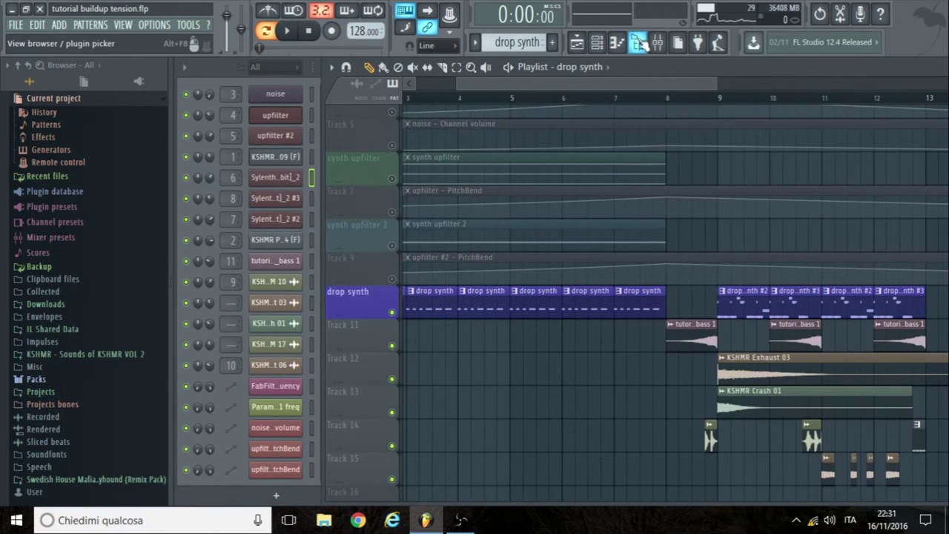
pyautogui.click(656, 43)
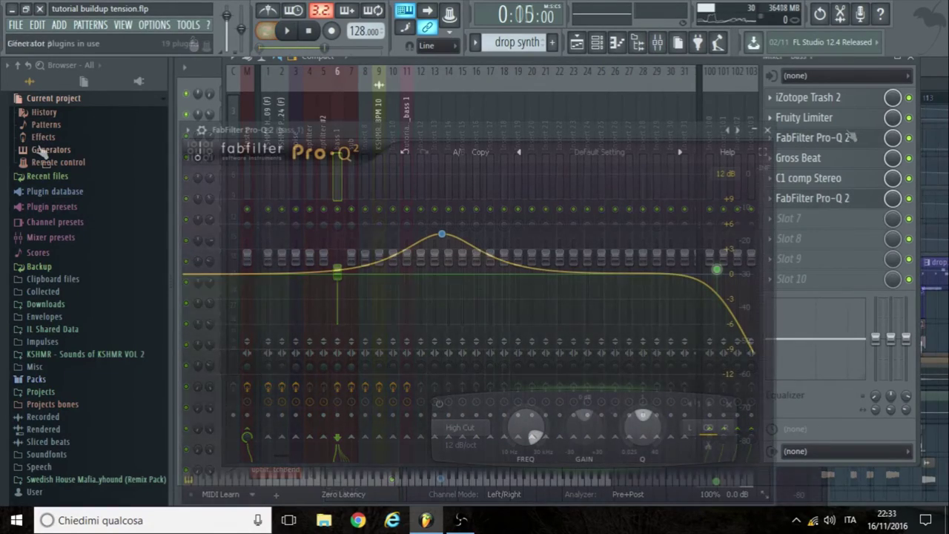
# - Create an automation clip for the Band 1 Frequency of the FabFilter Pro-Q 2 on bass 1
pyautogui.click(42, 149)
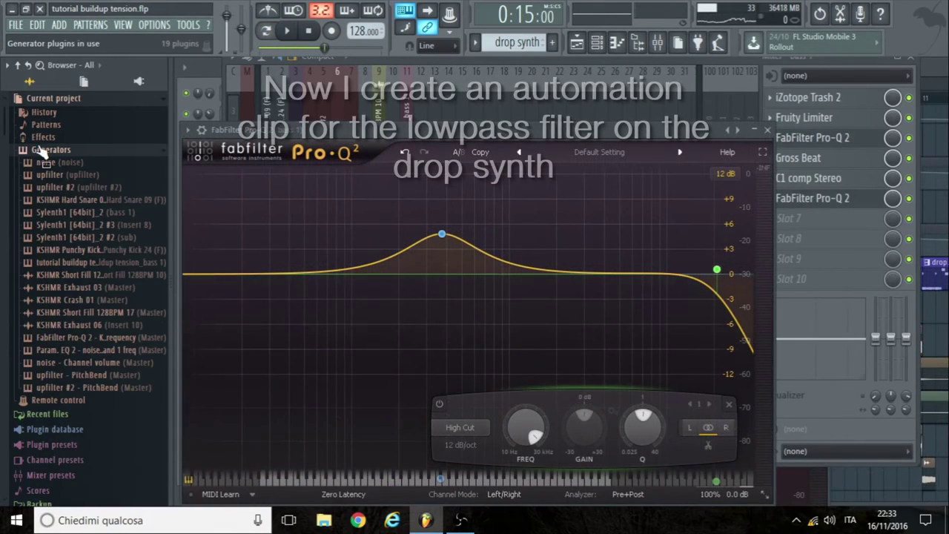
pyautogui.click(42, 138)
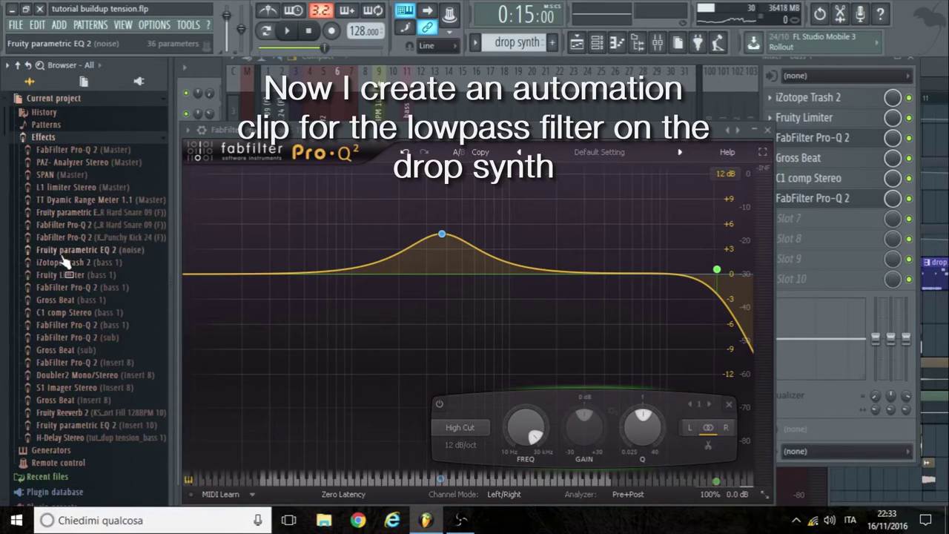
pyautogui.click(59, 289)
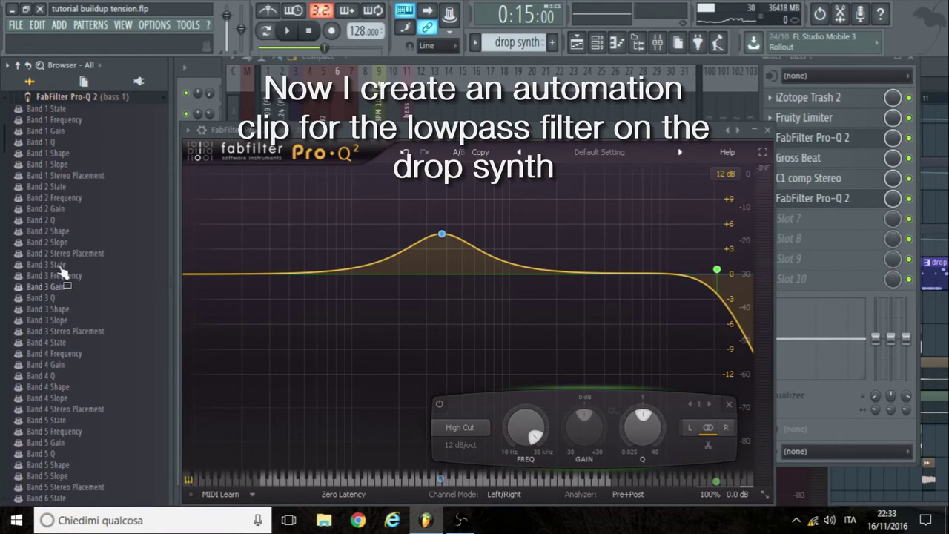
pyautogui.rightClick(61, 120)
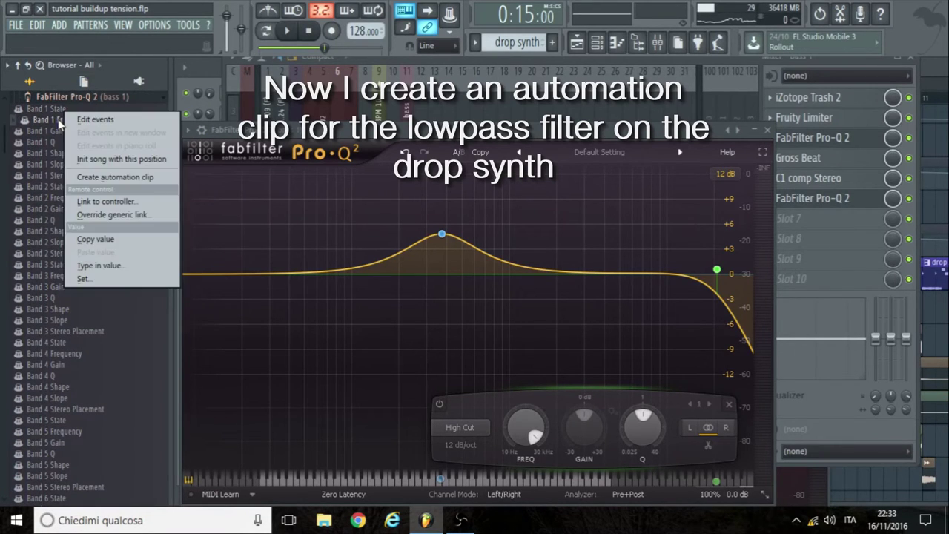
pyautogui.click(99, 178)
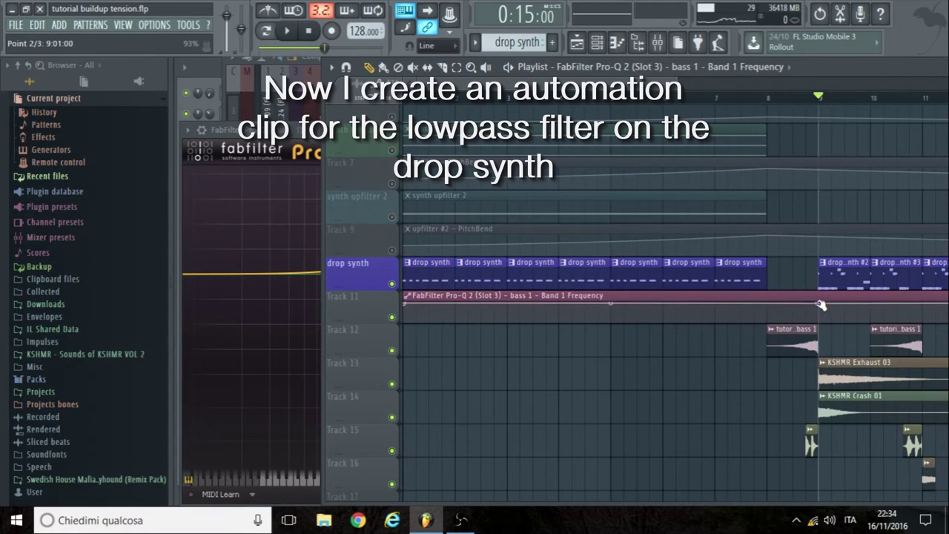
# - Shape the lowpass frequency automation to rise from near 0% at bar 1 through bar 8 to bar 9, with about 11% first-segment tension, and audition it
pyautogui.rightClick(769, 311)
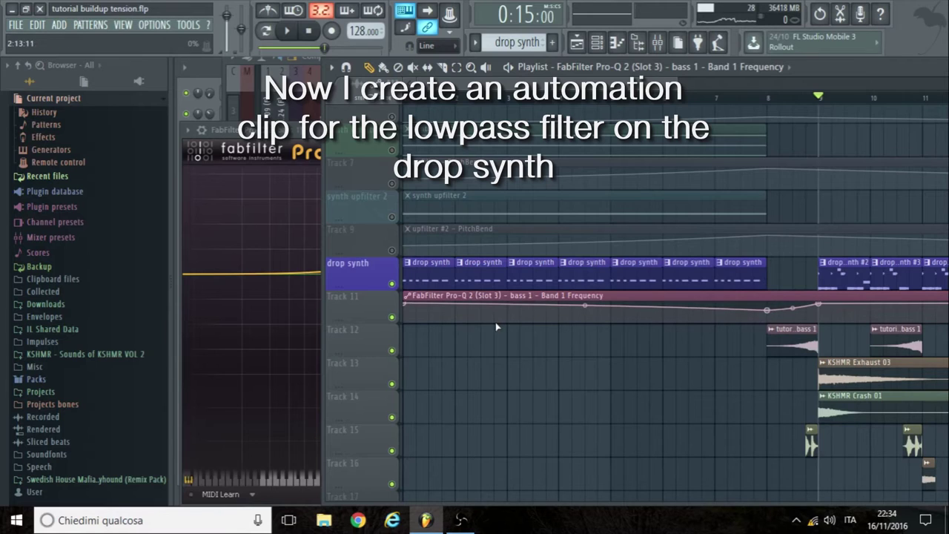
pyautogui.moveTo(407, 304); pyautogui.dragTo(407, 342)
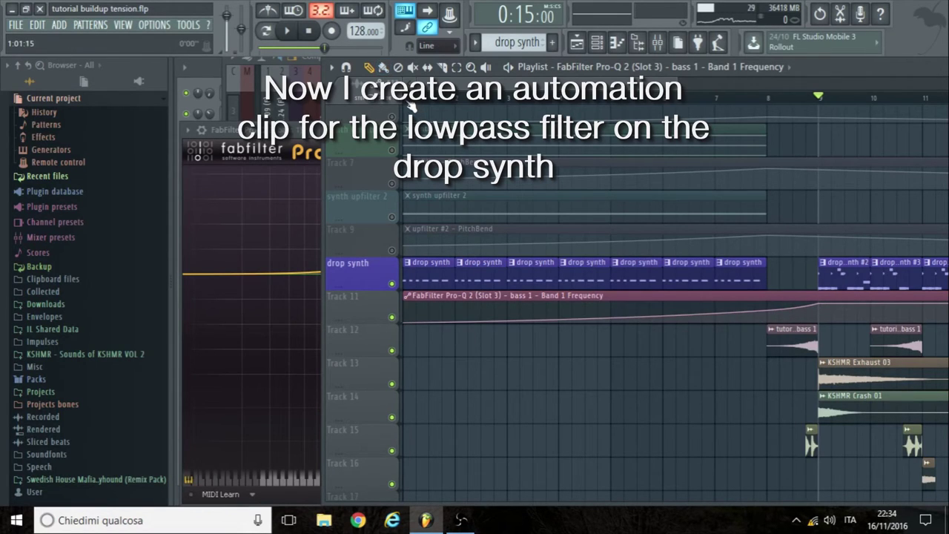
pyautogui.click(289, 31)
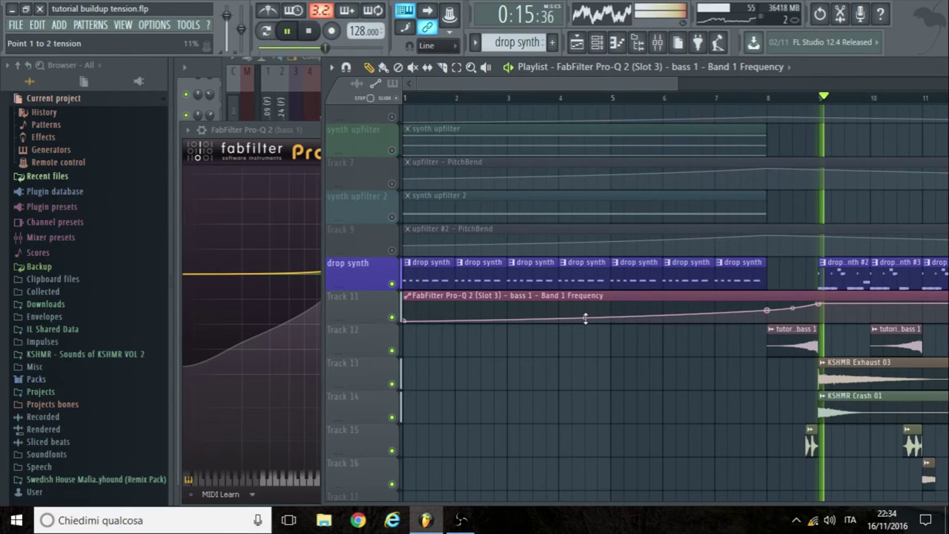
pyautogui.press('space')
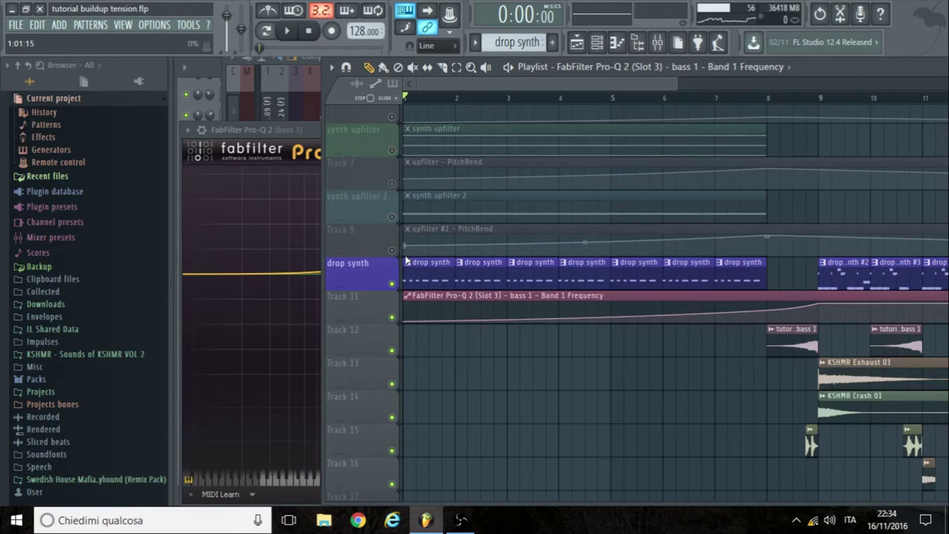
# - Play the whole buildup and drop together, closing the FabFilter Pro-Q 2 and following the arrangement in the playlist through bar 13
pyautogui.scroll(4, 407, 261)
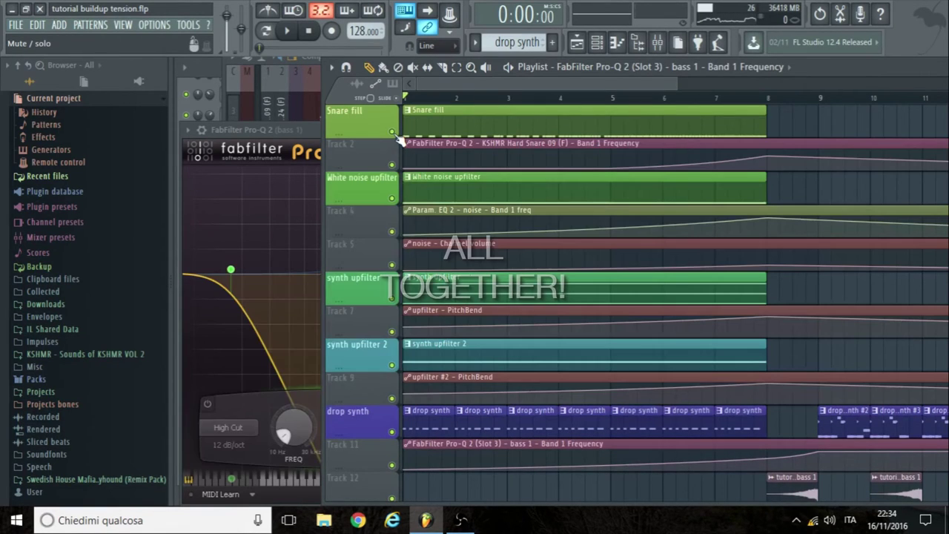
pyautogui.press('space')
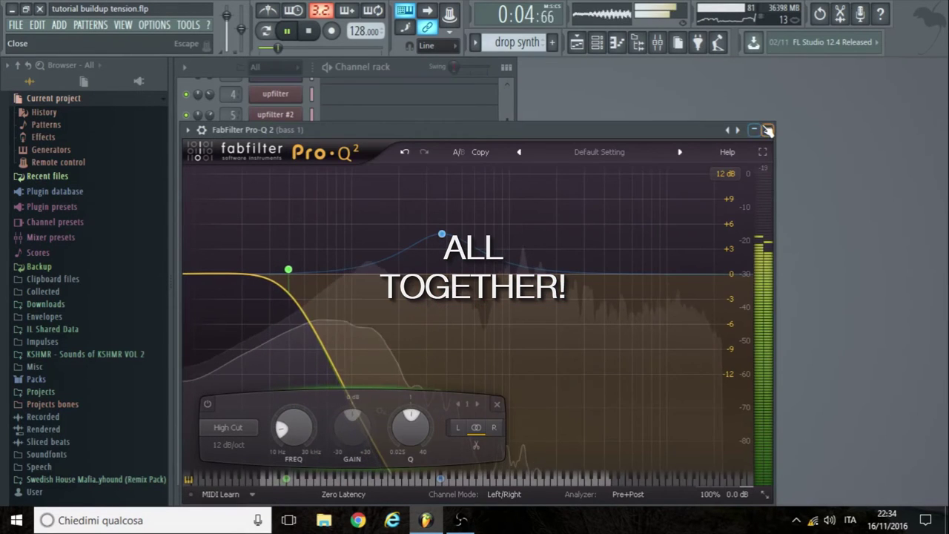
pyautogui.click(763, 130)
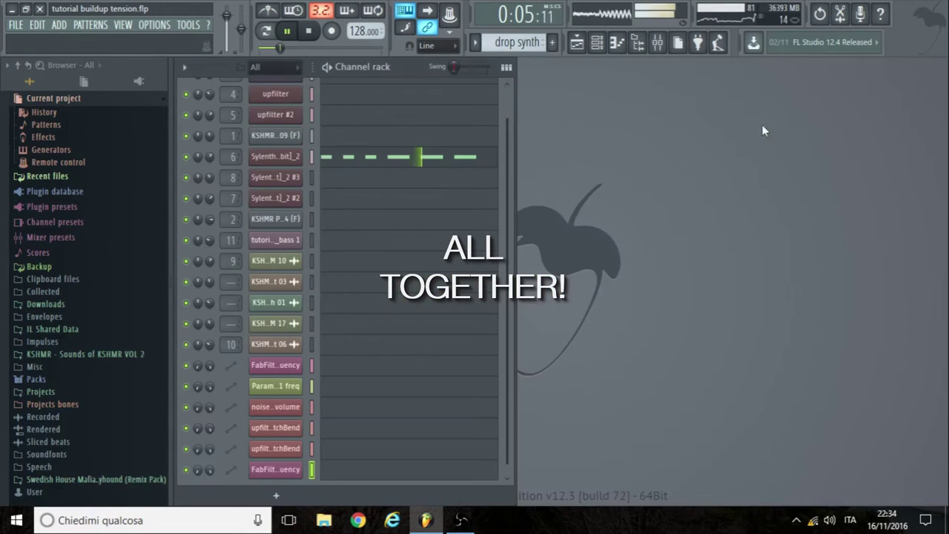
pyautogui.click(577, 42)
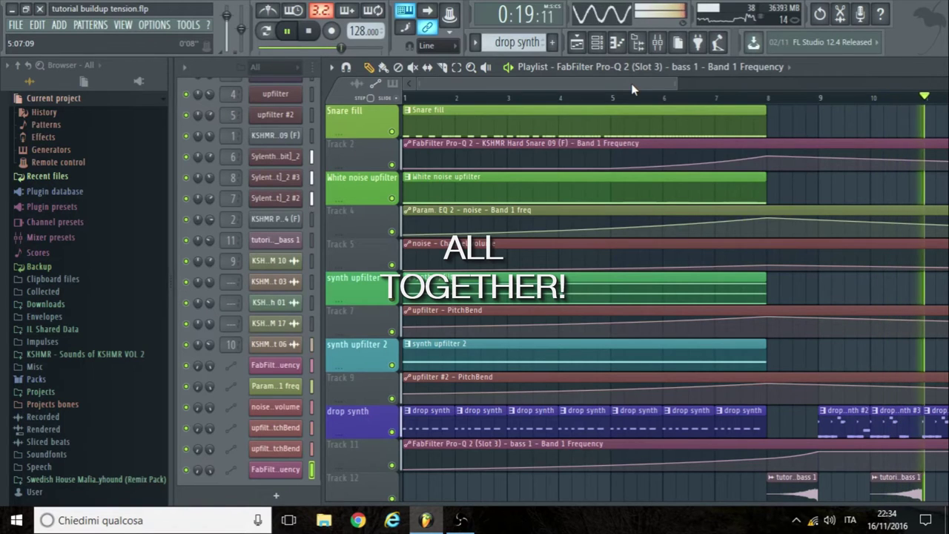
pyautogui.moveTo(631, 88); pyautogui.dragTo(685, 95)
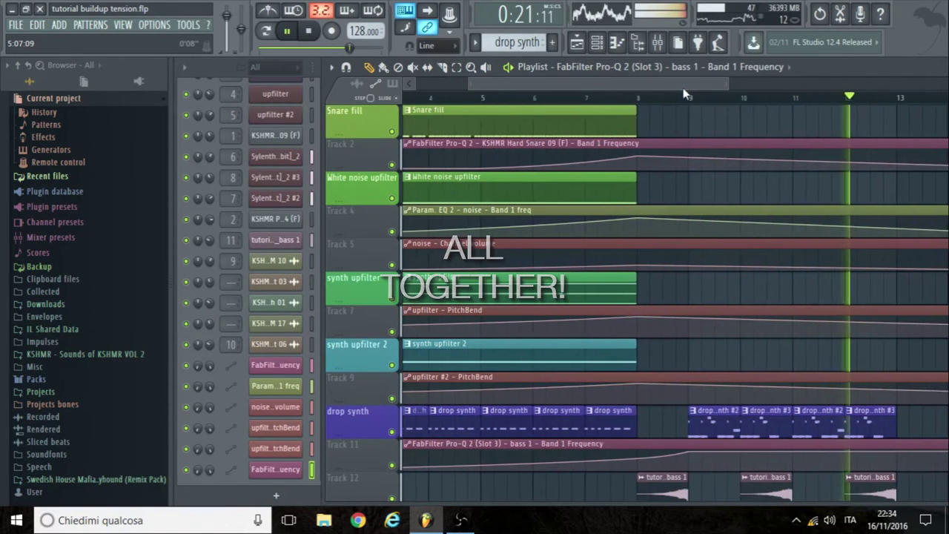
pyautogui.scroll(-5, 712, 204)
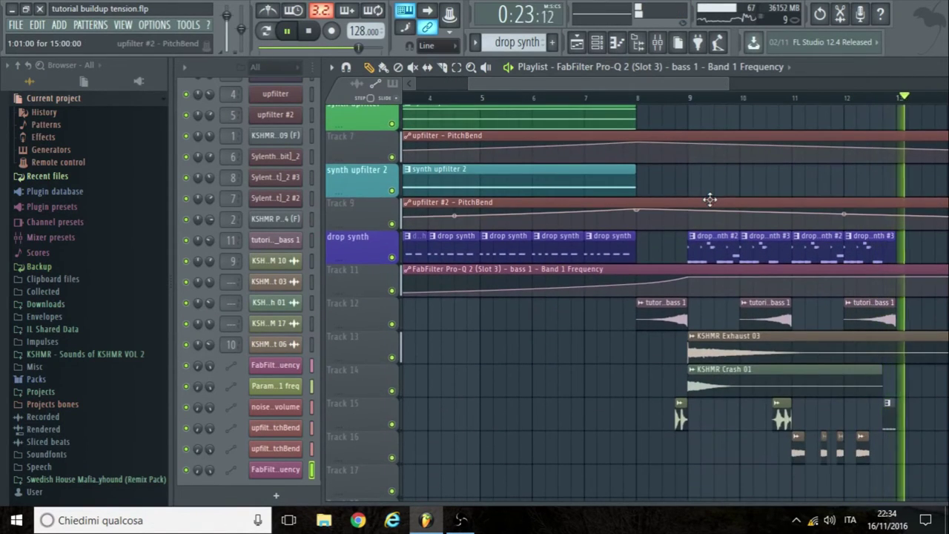
pyautogui.press('space')
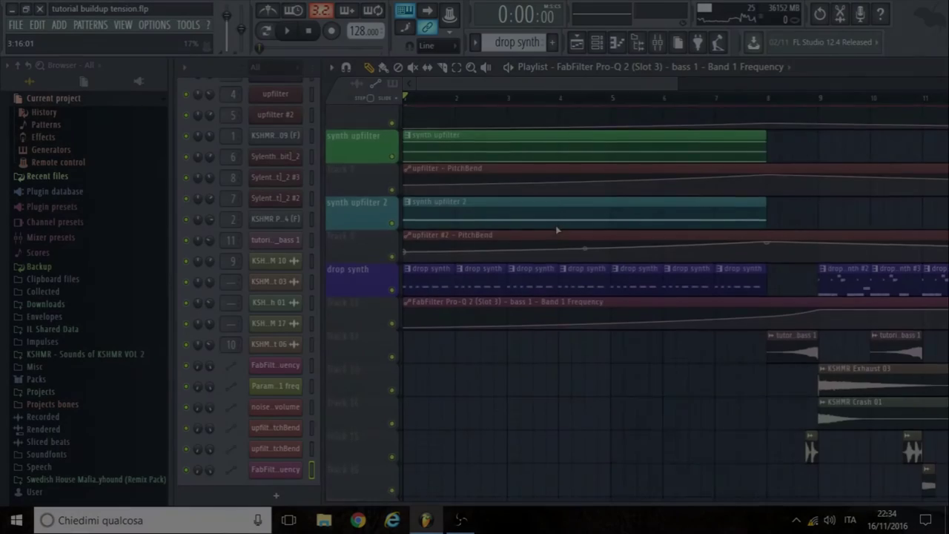
# - Create an automation clip for the master's stereo separation and return to the playlist
pyautogui.scroll(4, 557, 230)
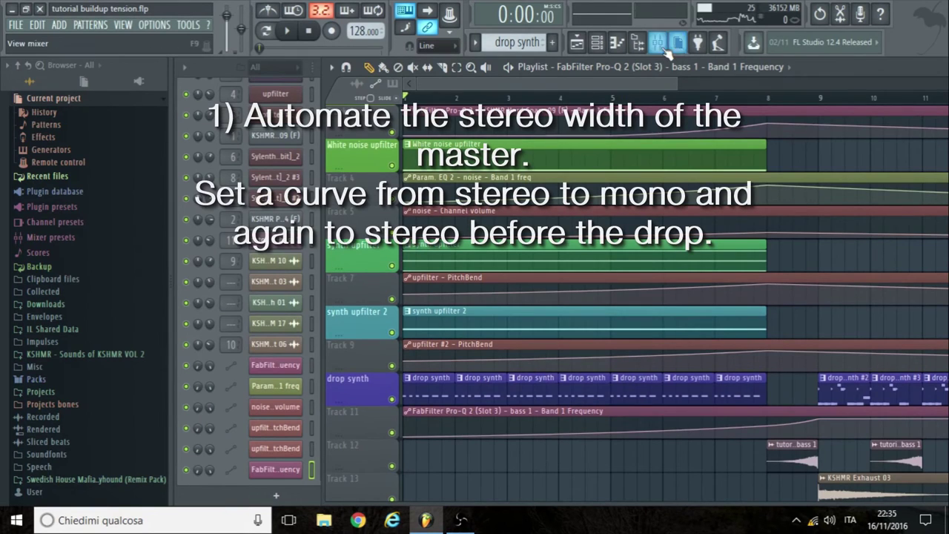
pyautogui.click(657, 43)
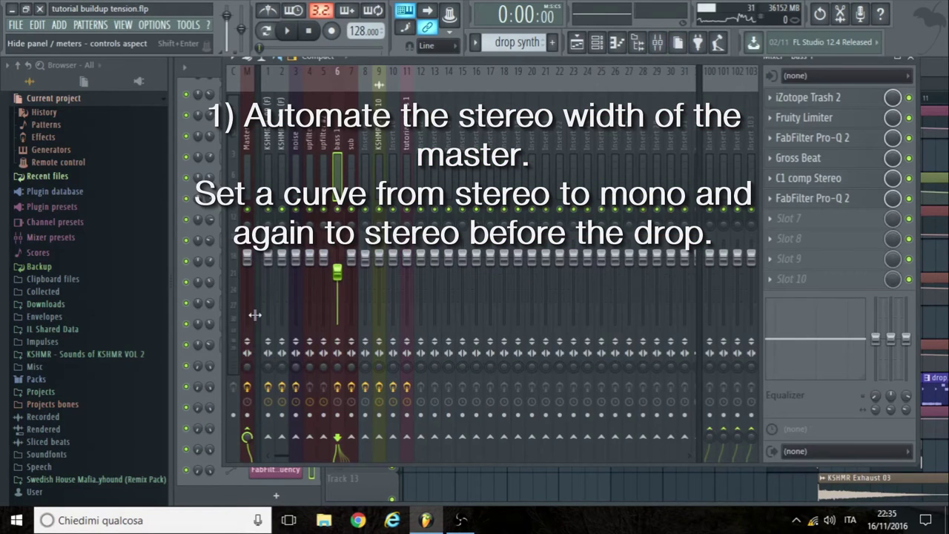
pyautogui.rightClick(247, 372)
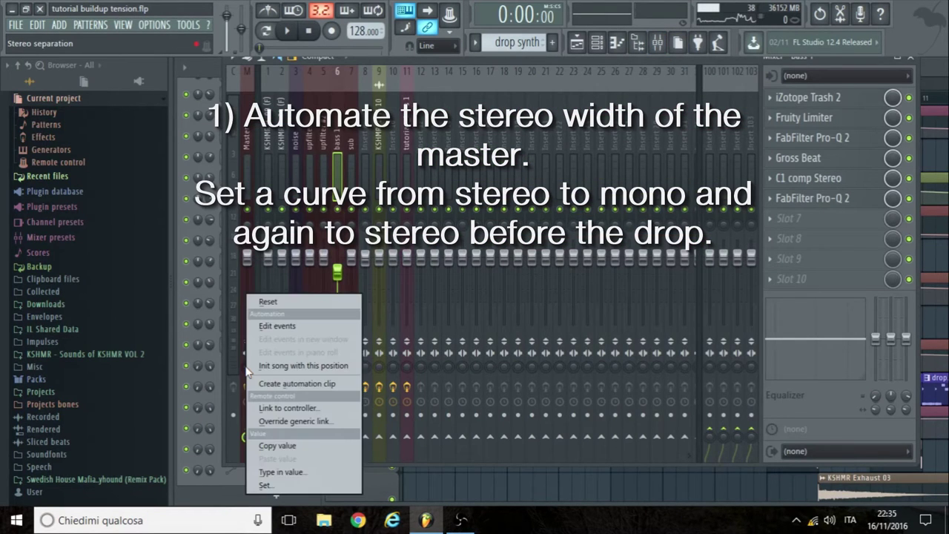
pyautogui.click(253, 382)
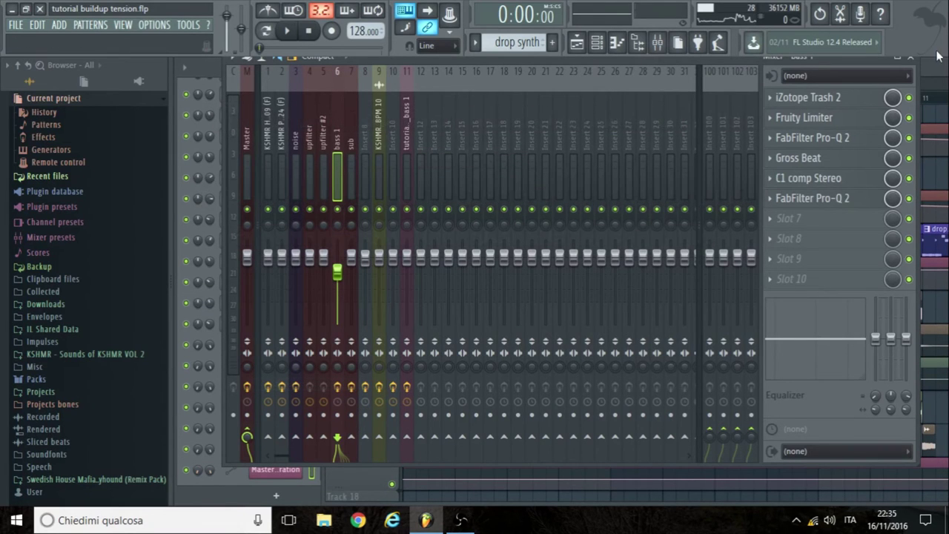
pyautogui.click(926, 77)
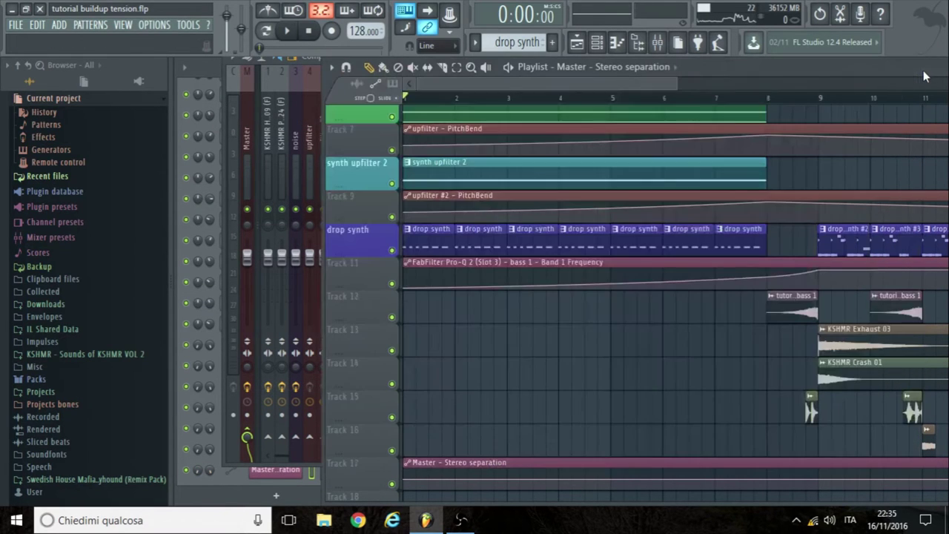
# - Hold the master stereo separation automation at the copied 50% value at bars 5 and 9, with a peak of about 87% at 8:13:00
pyautogui.moveTo(644, 79); pyautogui.dragTo(614, 104)
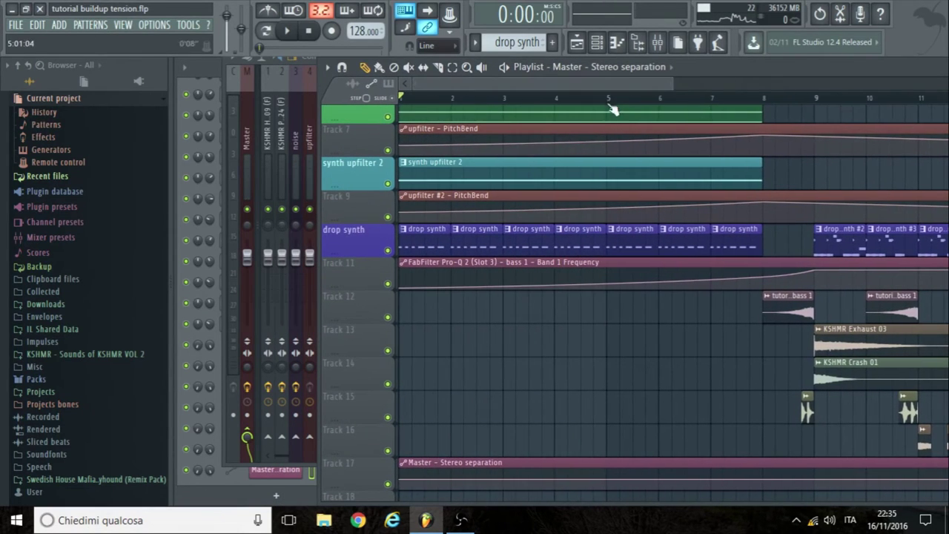
pyautogui.rightClick(401, 479)
pyautogui.click(422, 467)
pyautogui.click(815, 479)
pyautogui.rightClick(816, 479)
pyautogui.click(822, 484)
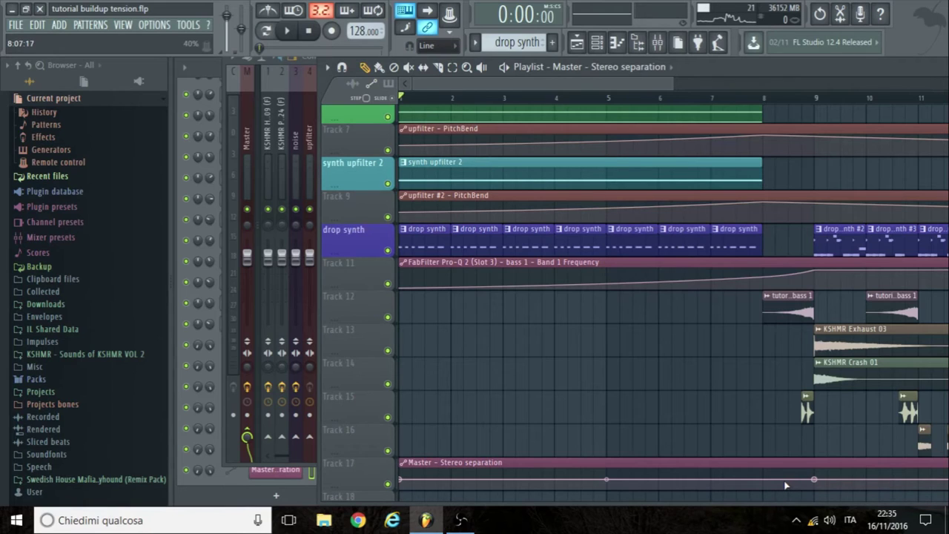
pyautogui.click(802, 486)
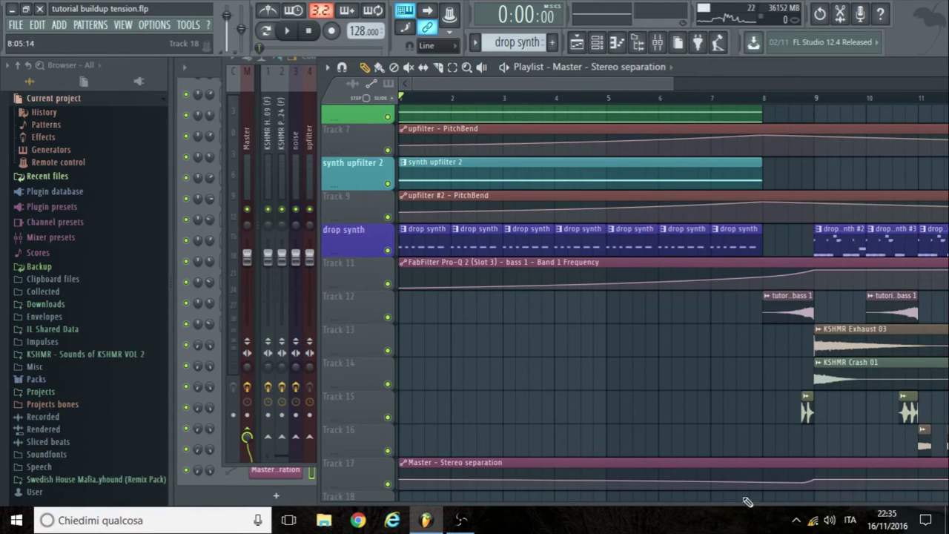
pyautogui.rightClick(606, 481)
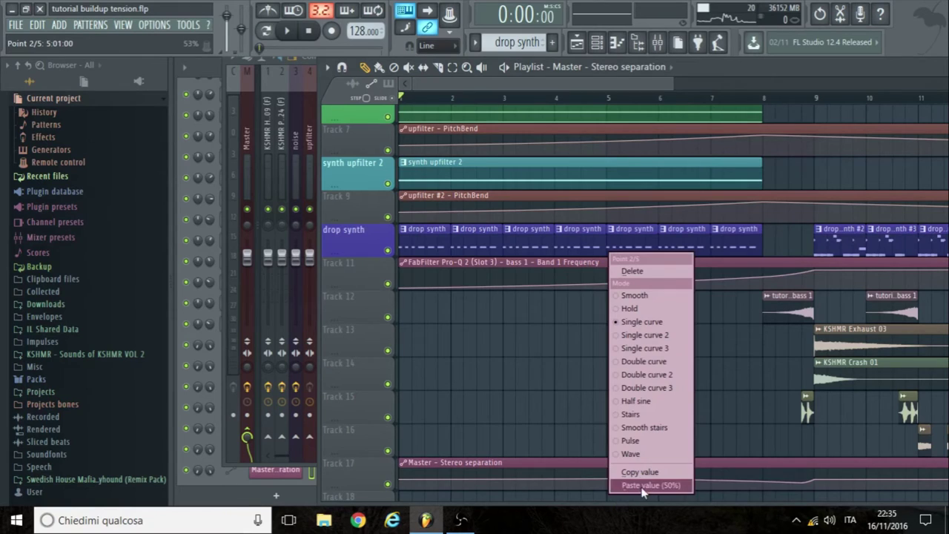
pyautogui.click(643, 486)
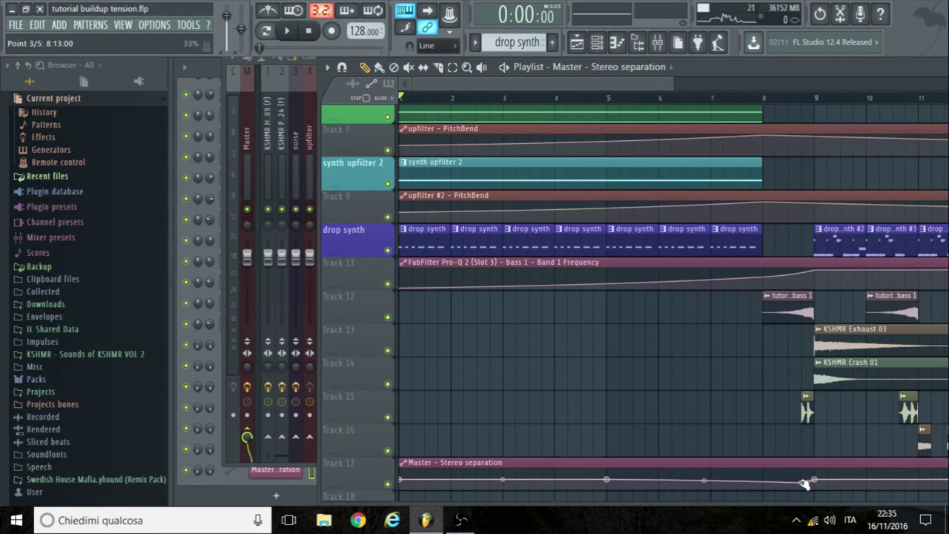
pyautogui.click(775, 97)
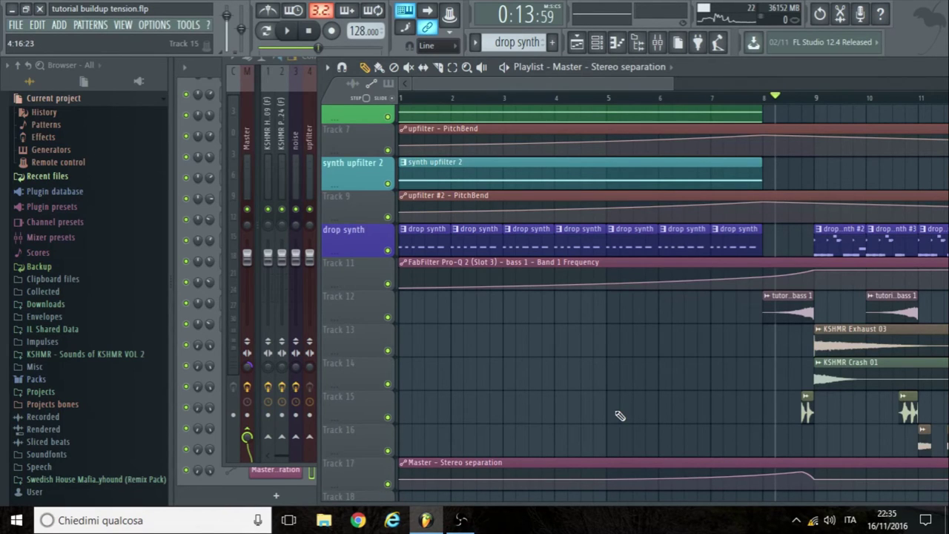
# - Make Track 17, which holds the master stereo separation clip, taller for easier curve editing
pyautogui.scroll(-5, 620, 416)
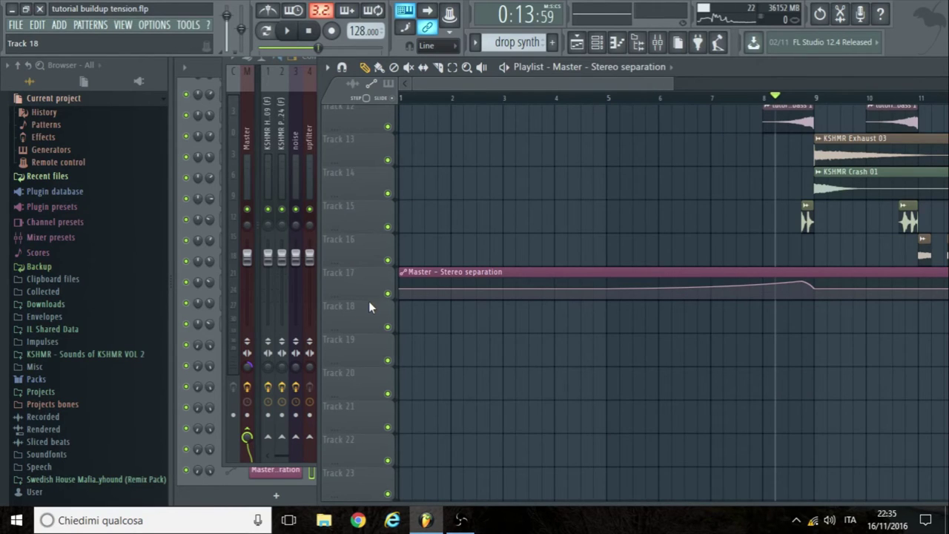
pyautogui.press('Tab')
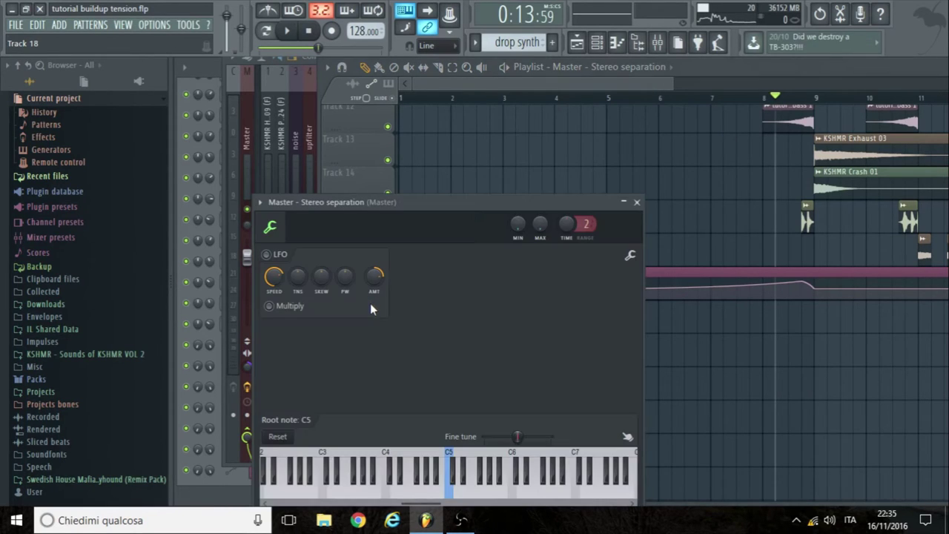
pyautogui.click(636, 202)
pyautogui.moveTo(354, 265)
pyautogui.mouseDown()
pyautogui.moveTo(353, 245)
pyautogui.moveTo(352, 274)
pyautogui.moveTo(352, 266)
pyautogui.mouseUp()
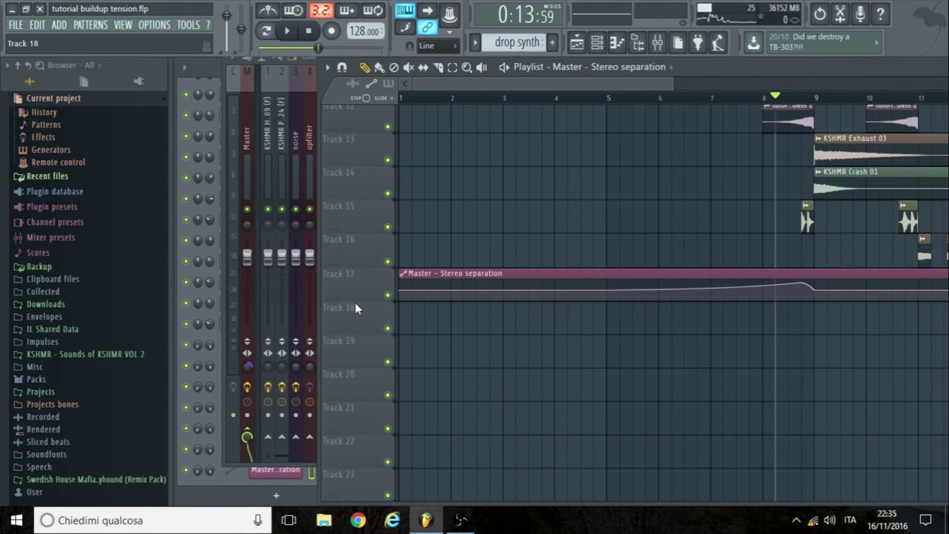
pyautogui.moveTo(356, 301); pyautogui.dragTo(356, 349)
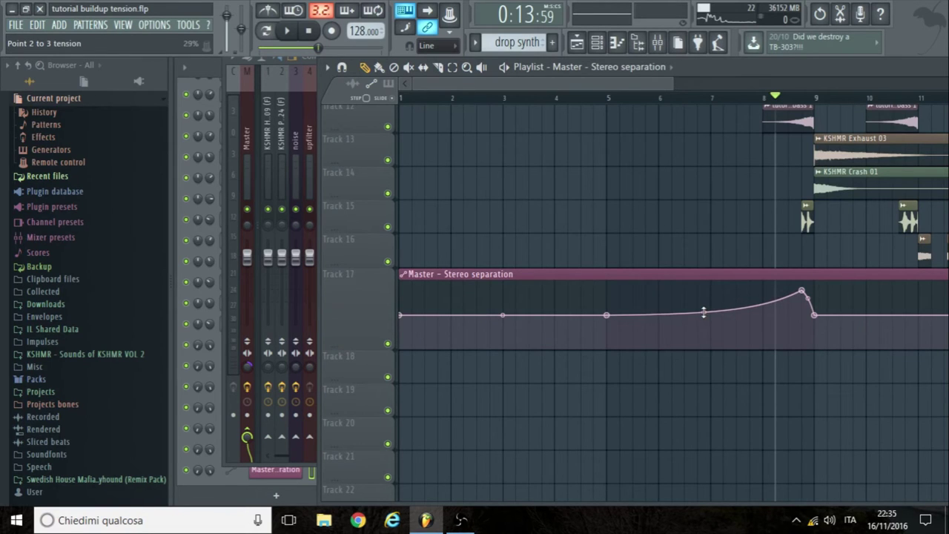
# - Play the arrangement from bar 5 into the drop to hear the stereo separation automation
pyautogui.click(605, 98)
pyautogui.press('space')
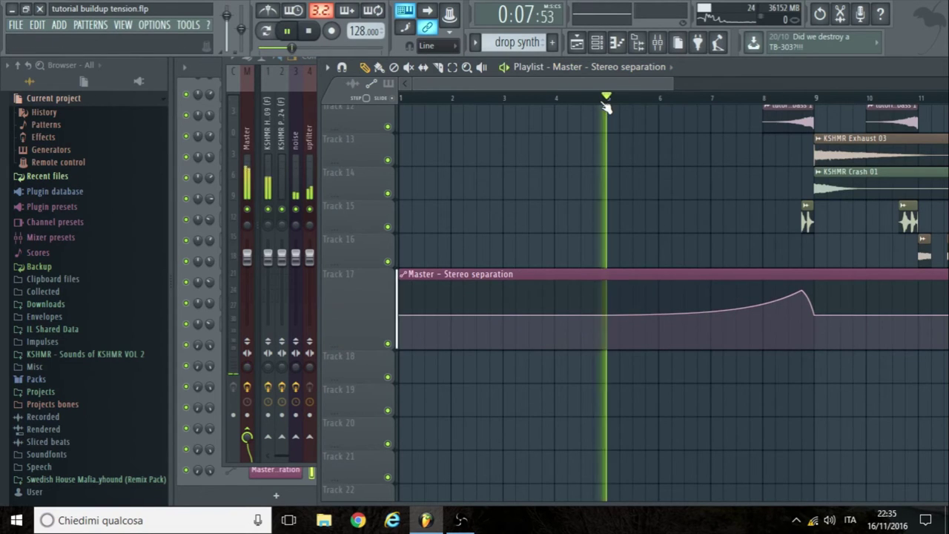
pyautogui.scroll(2, 638, 333)
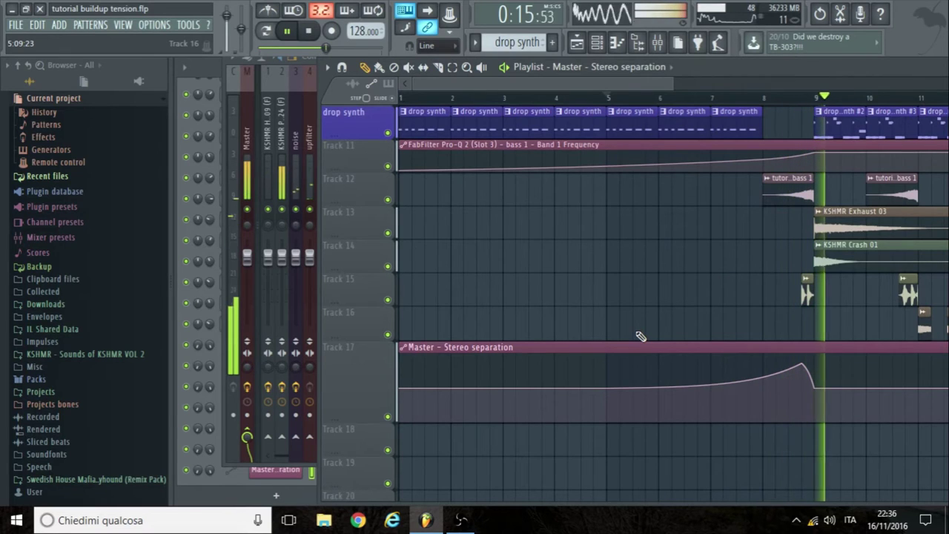
# - Move the stereo separation peak to bar 8 by adding a point there and deleting the one at 8:13:00, and stop playback
pyautogui.rightClick(766, 364)
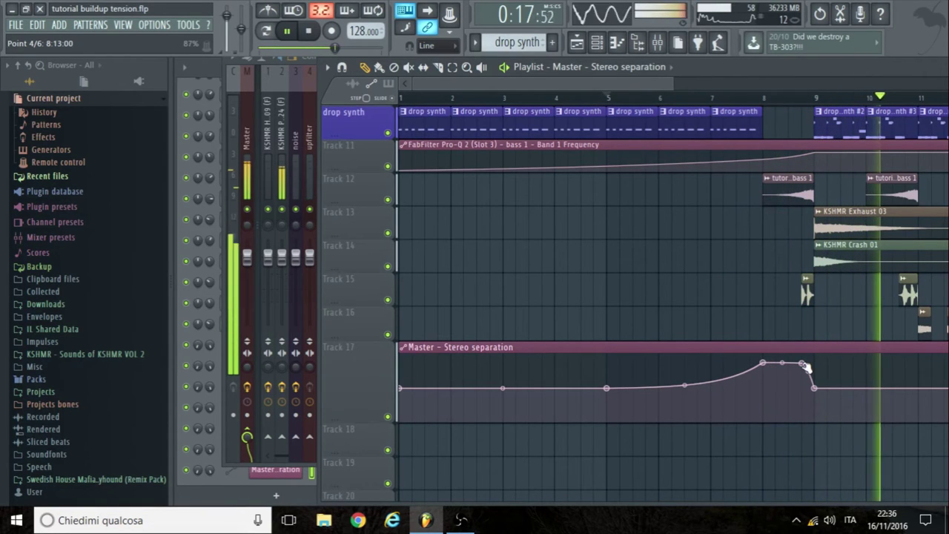
pyautogui.rightClick(802, 363)
pyautogui.click(848, 273)
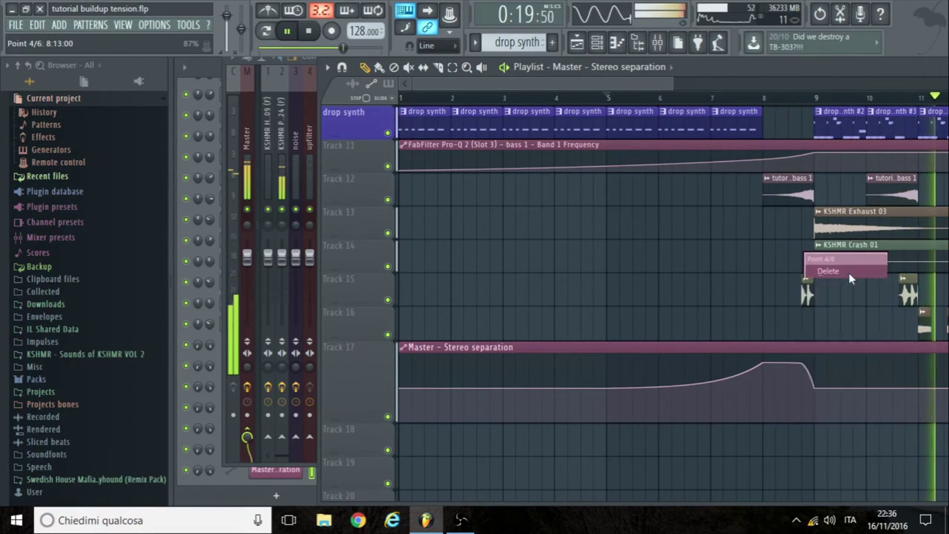
pyautogui.press('space')
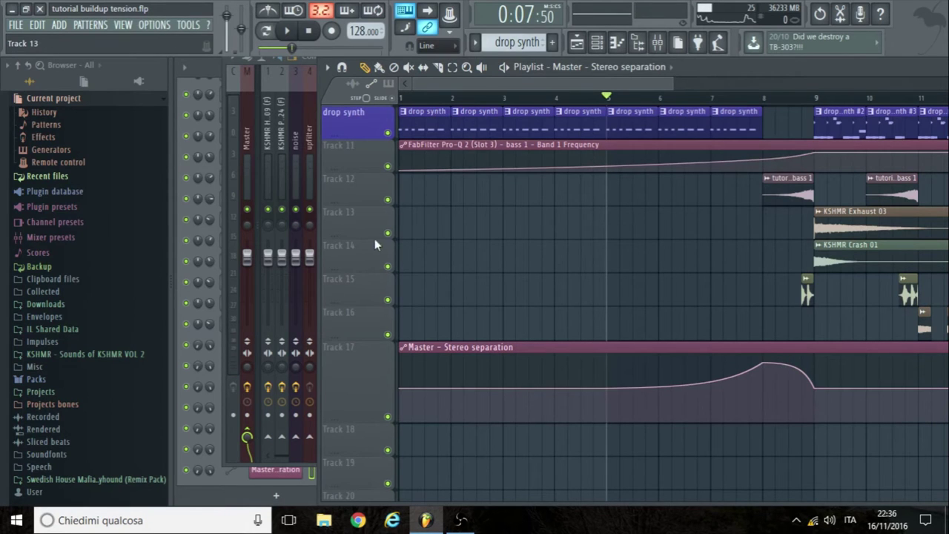
# - Add Fruity Reeverb 2 to the master's slot 4, with the wet level at minimum and the decay time at 2.3 sec
pyautogui.click(247, 137)
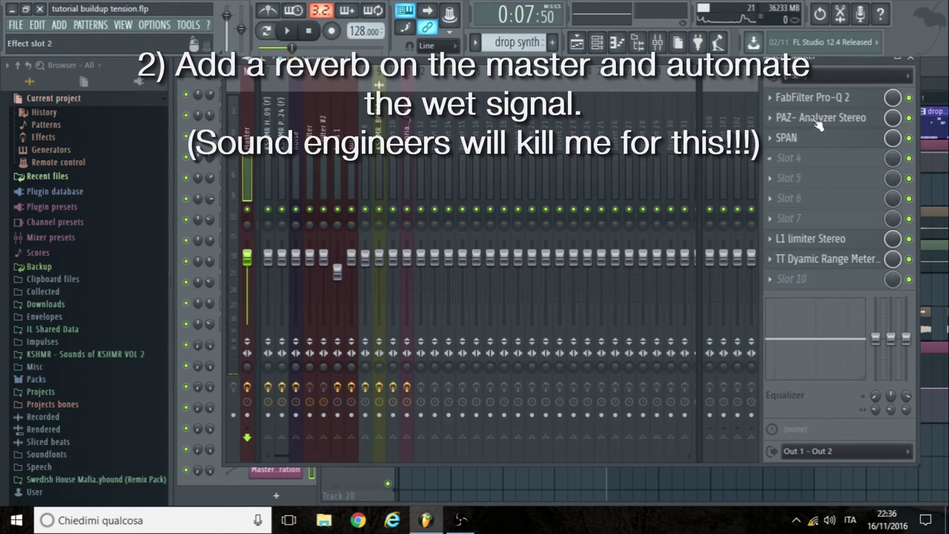
pyautogui.click(783, 162)
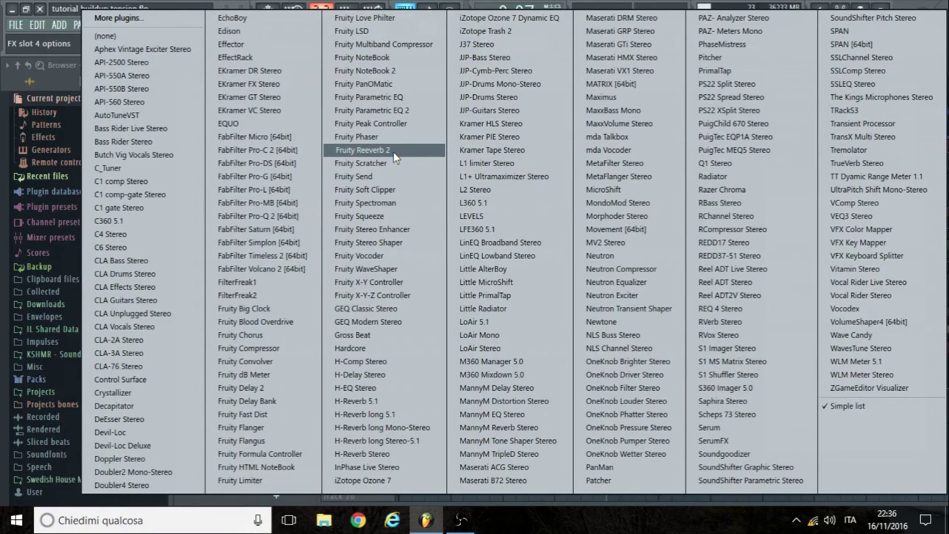
pyautogui.click(393, 151)
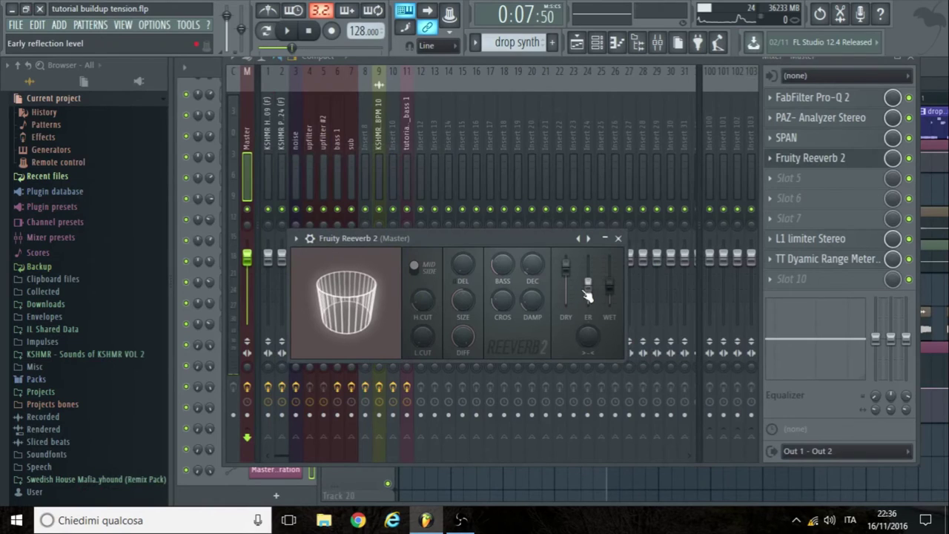
pyautogui.moveTo(615, 294); pyautogui.dragTo(615, 306)
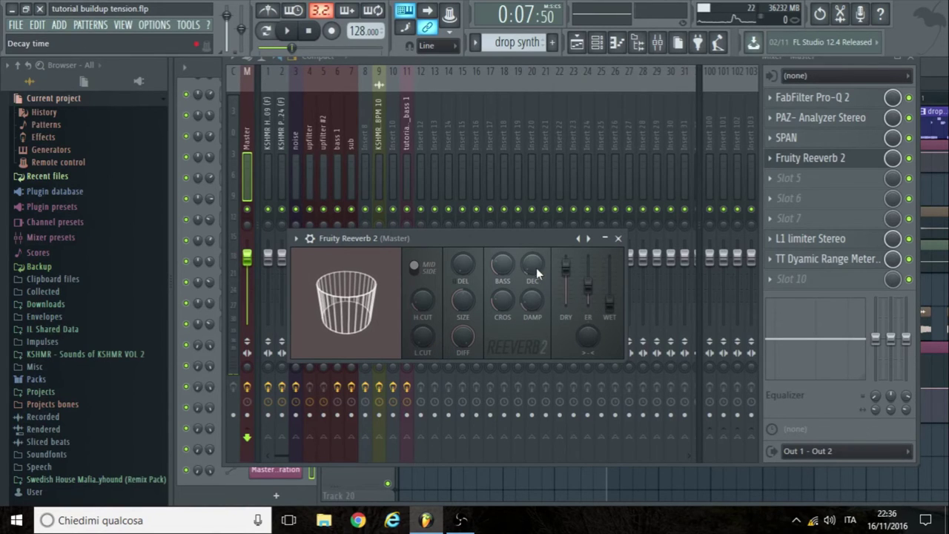
pyautogui.moveTo(534, 268); pyautogui.dragTo(532, 271)
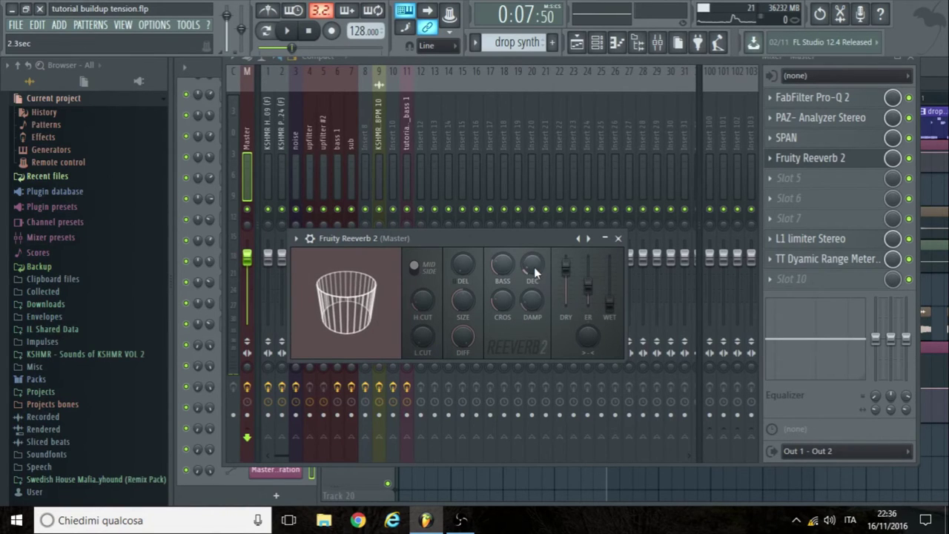
# - Automate the master reverb's wet level, curving up to about 60% at bar 8 and back down to minimum at bar 9
pyautogui.rightClick(607, 300)
pyautogui.click(633, 387)
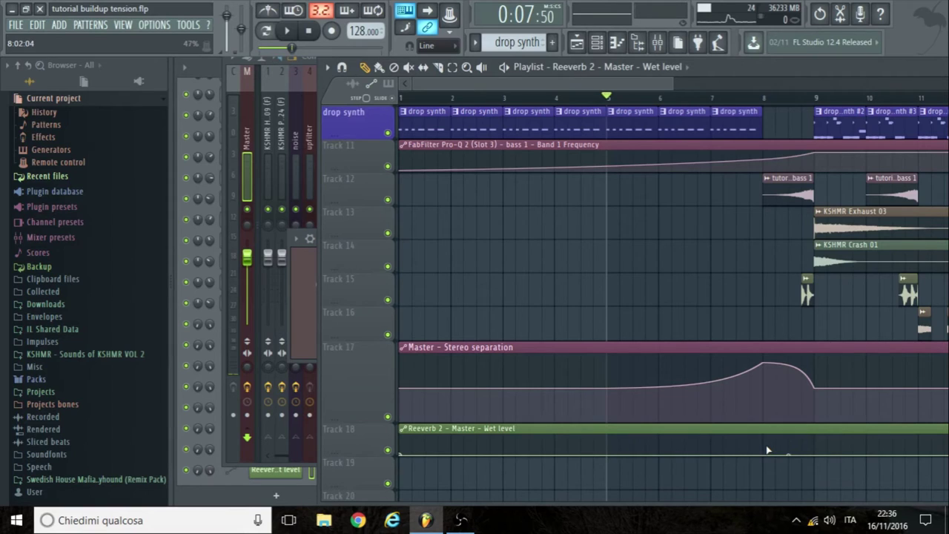
pyautogui.moveTo(768, 450); pyautogui.dragTo(767, 445)
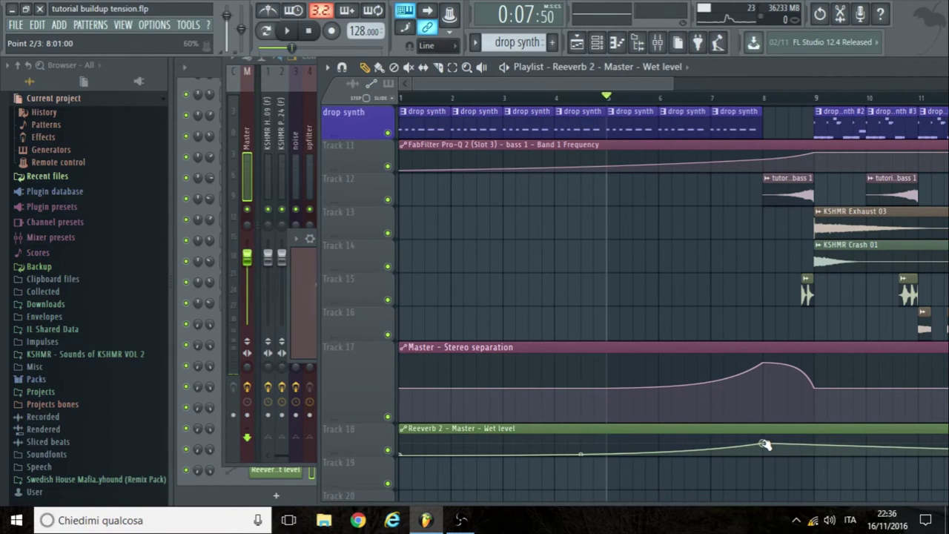
pyautogui.moveTo(582, 452); pyautogui.dragTo(581, 449)
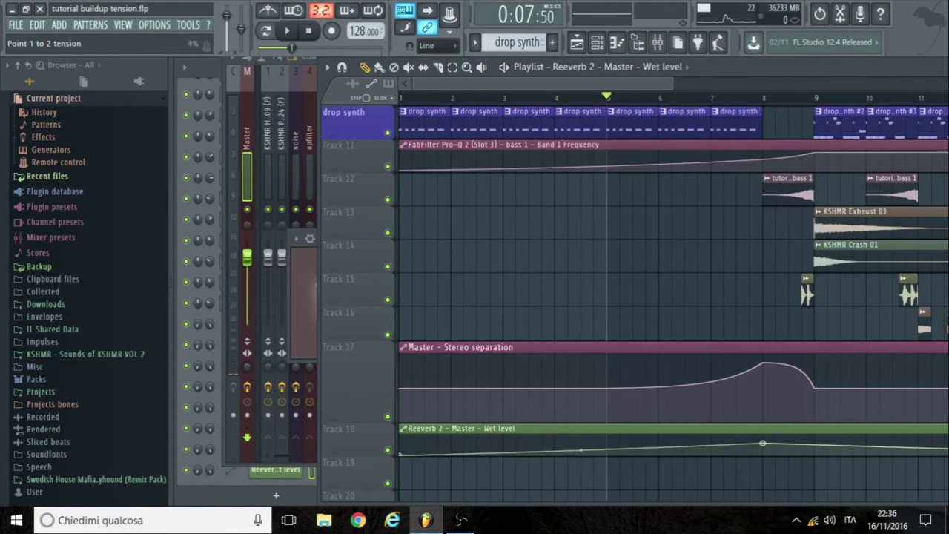
pyautogui.click(819, 454)
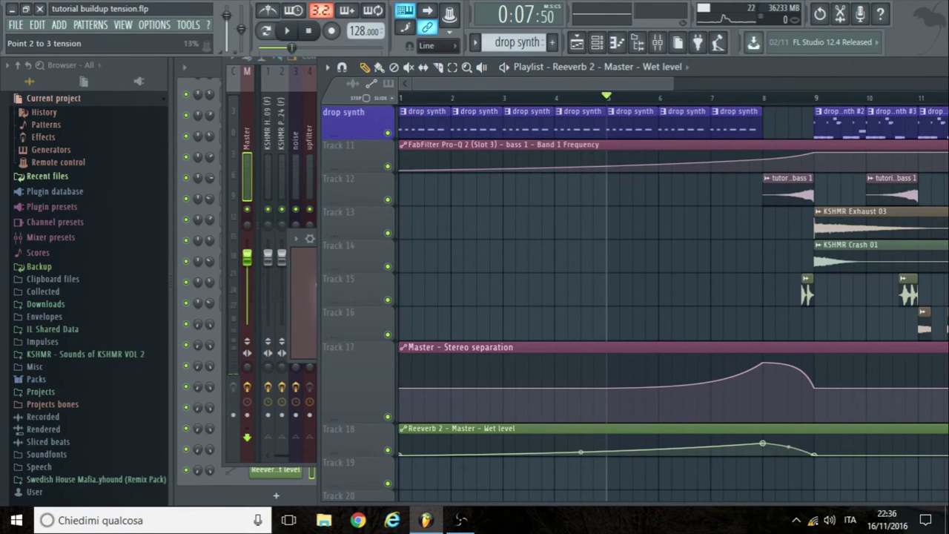
# - Play from bar 5 into the drop to hear the reverb wet level automation, then stop playback
pyautogui.press('space')
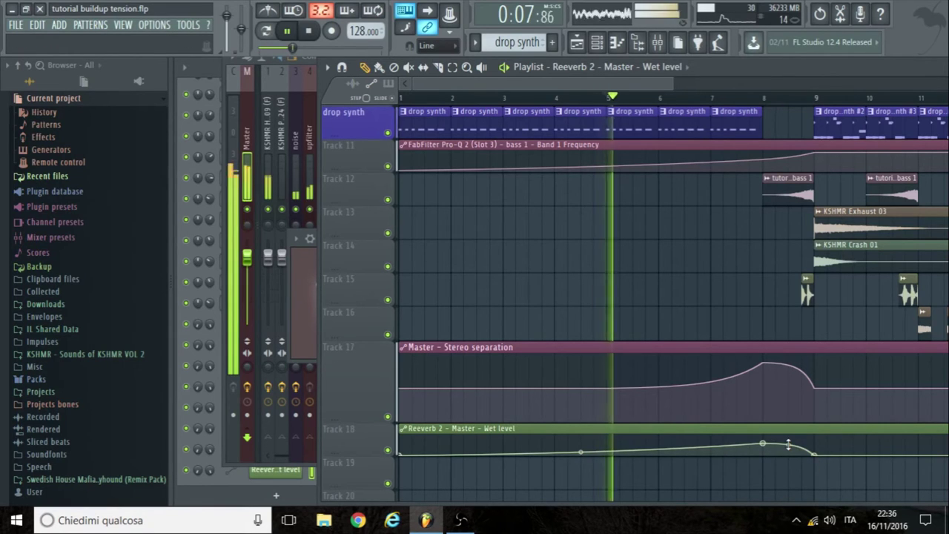
pyautogui.click(289, 272)
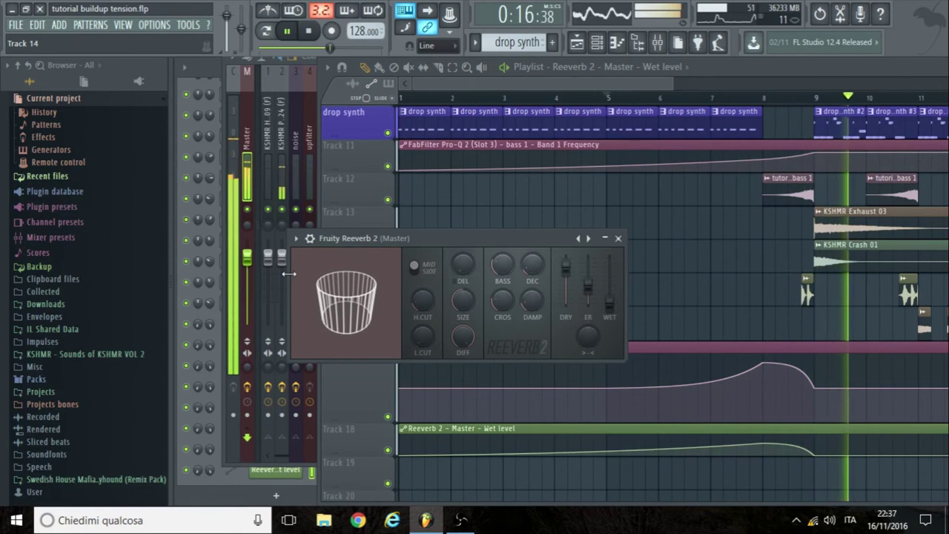
pyautogui.press('space')
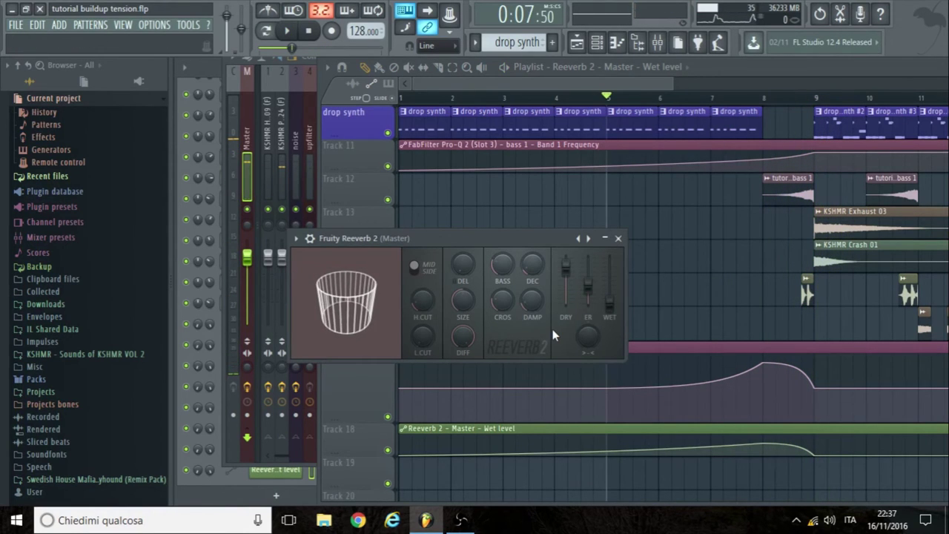
# - Add FabFilter Pro-Q 2 to the master's slot 5 and create a low cut band at about 31 Hz
pyautogui.click(666, 54)
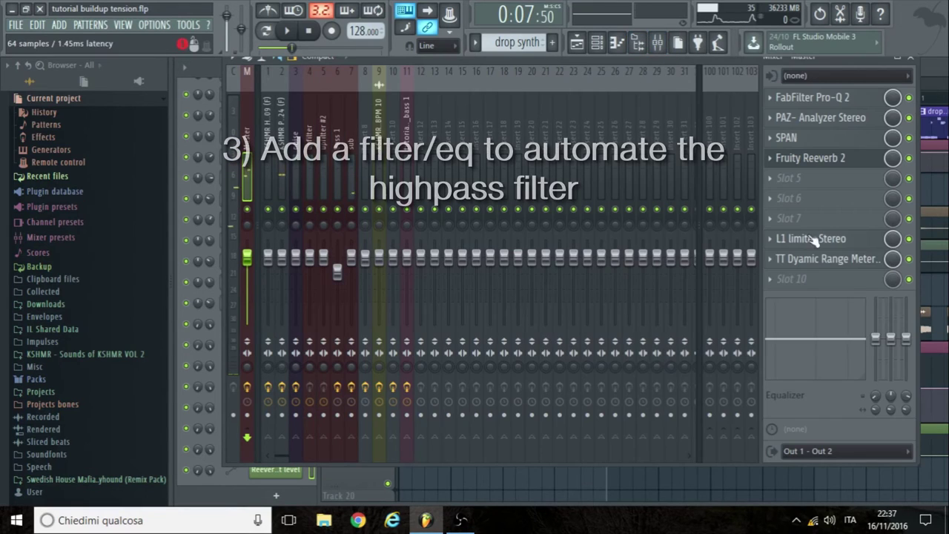
pyautogui.click(771, 190)
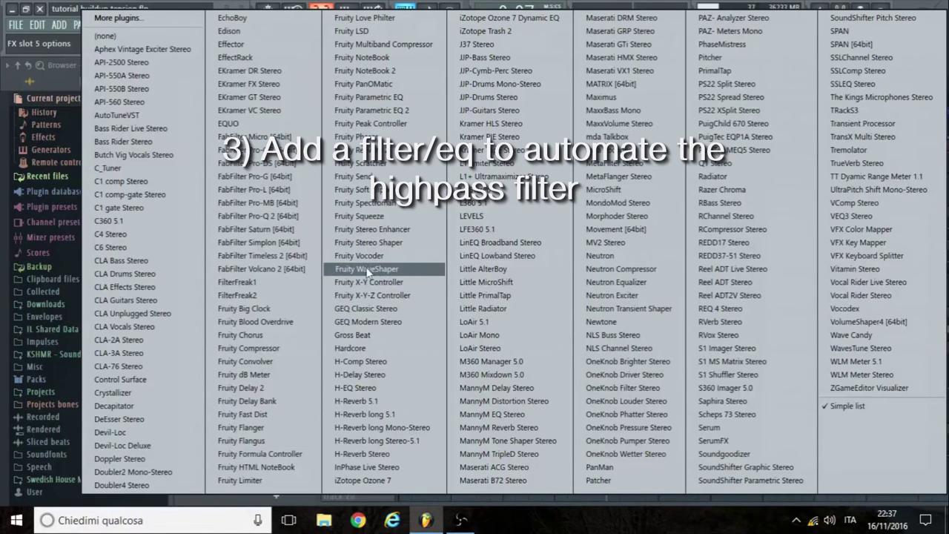
pyautogui.click(296, 221)
pyautogui.moveTo(441, 265); pyautogui.dragTo(396, 165)
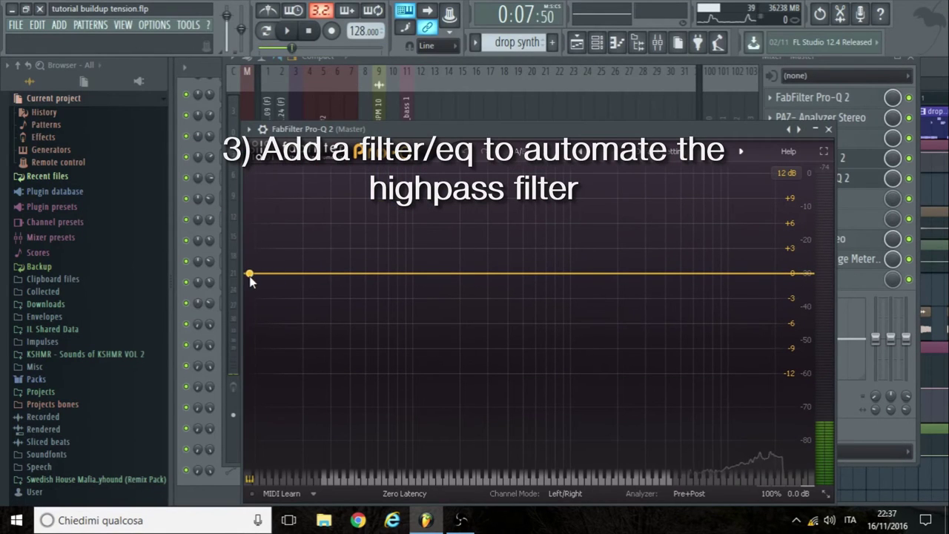
pyautogui.doubleClick(250, 276)
pyautogui.moveTo(250, 274); pyautogui.dragTo(332, 273)
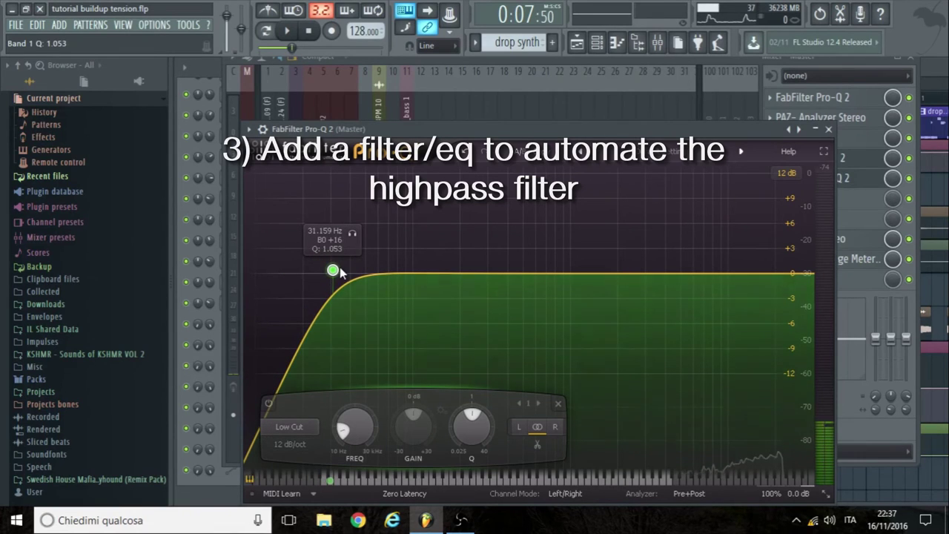
# - Create an automation clip for the Band 1 Frequency of the master's slot 5 FabFilter Pro-Q 2
pyautogui.click(50, 138)
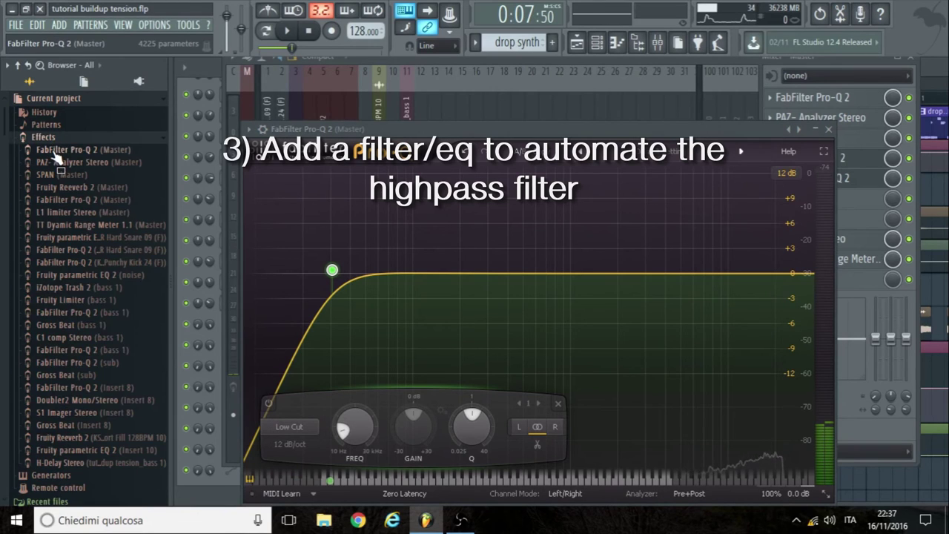
pyautogui.click(56, 200)
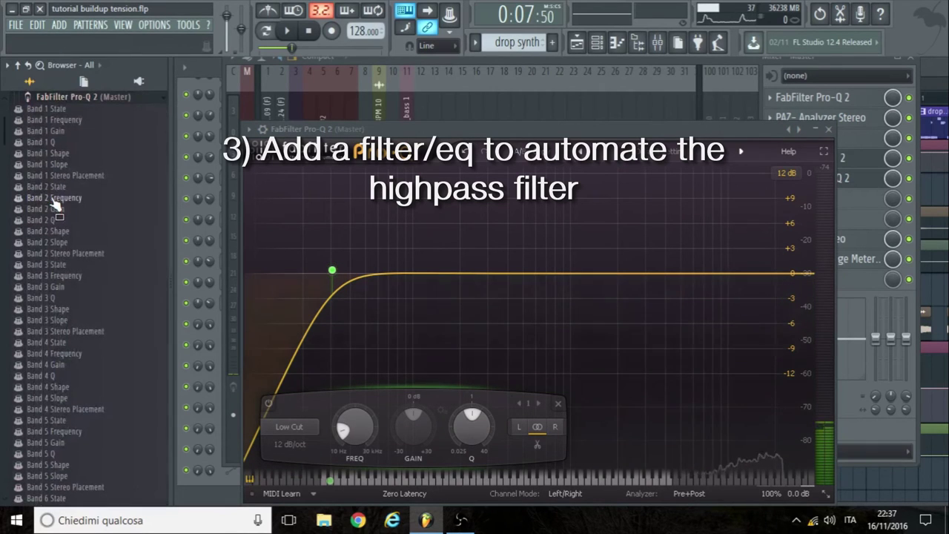
pyautogui.rightClick(52, 115)
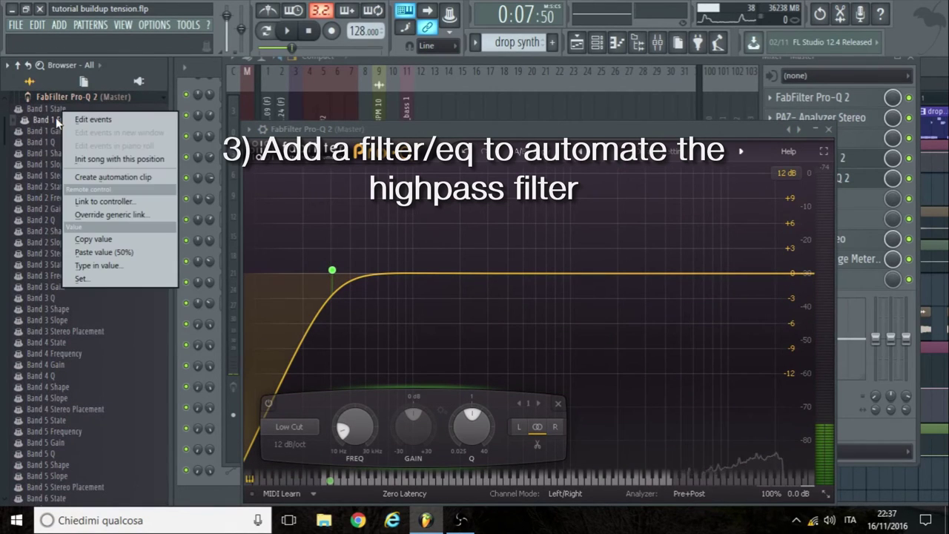
pyautogui.click(113, 173)
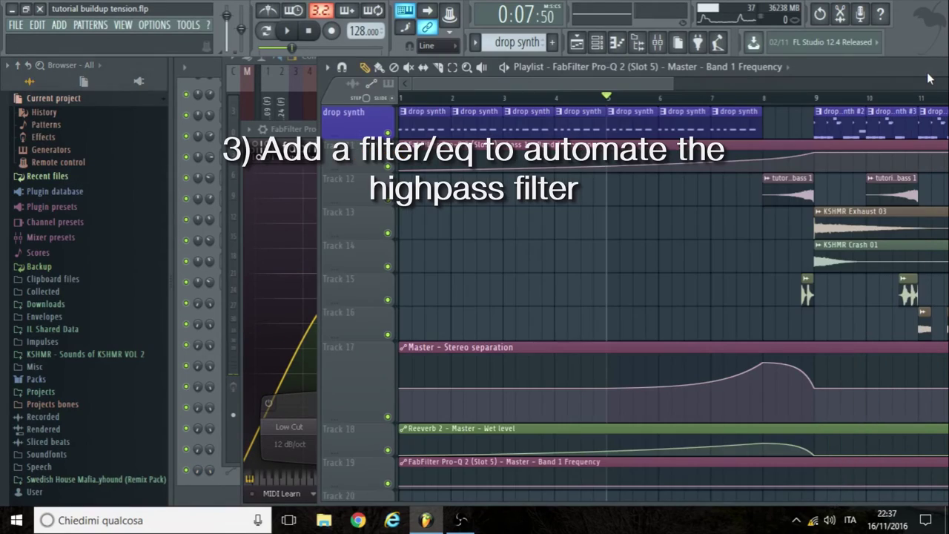
# - Copy the starting value of the master highpass frequency clip and paste it onto a new point at bar 5
pyautogui.scroll(-4, 672, 308)
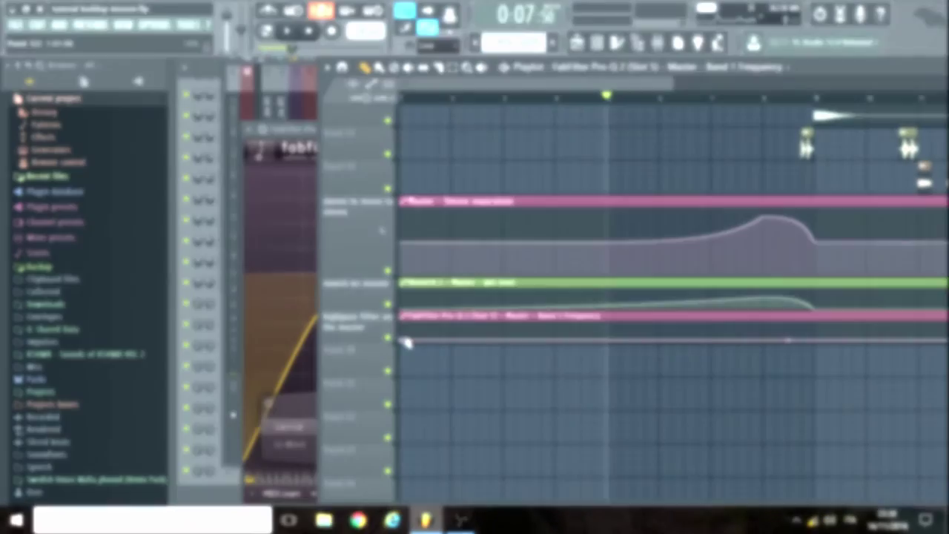
pyautogui.rightClick(404, 341)
pyautogui.click(471, 466)
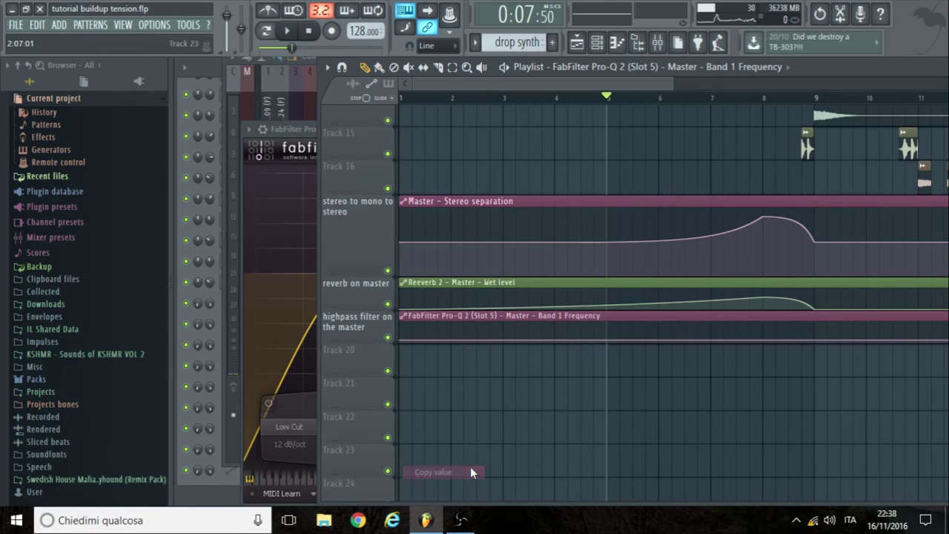
pyautogui.rightClick(608, 342)
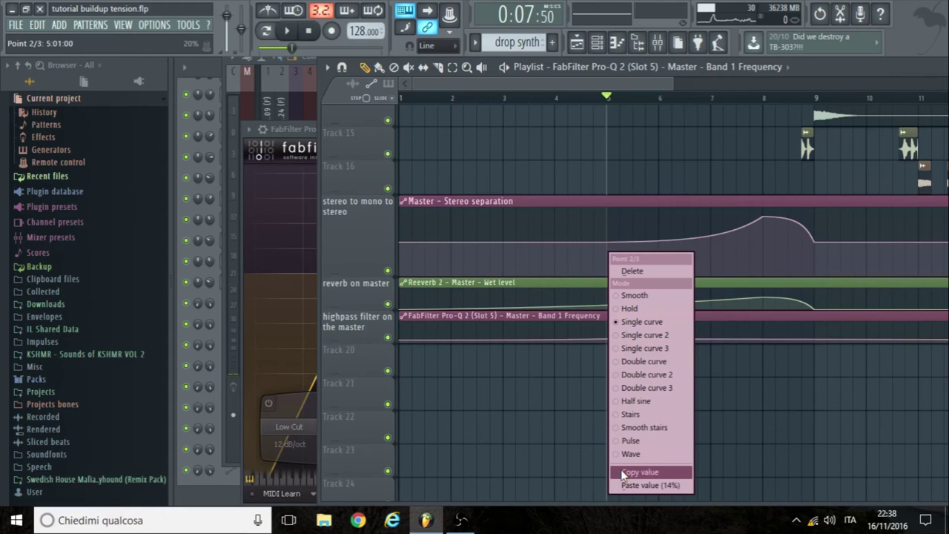
pyautogui.click(651, 484)
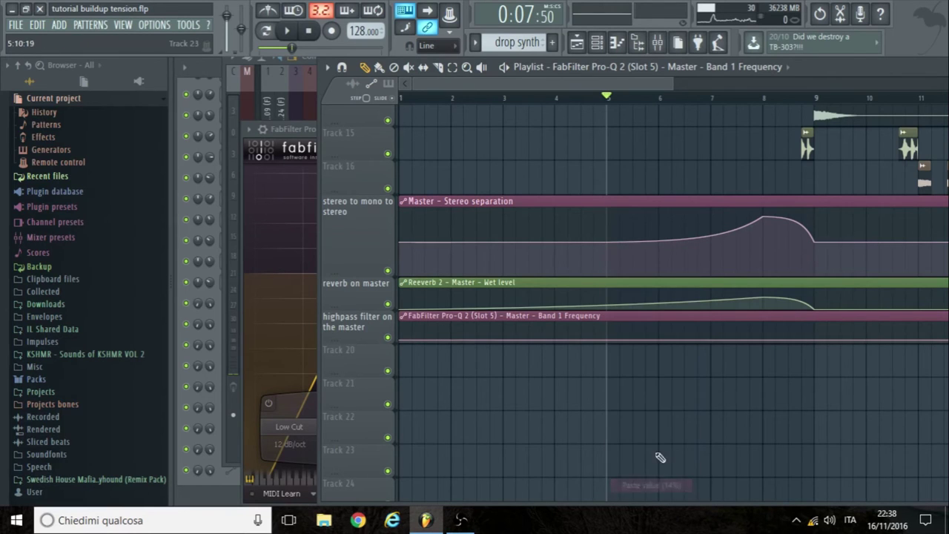
# - Curve the highpass frequency up to a raised point at bar 8 and paste the starting value onto a point at bar 9
pyautogui.click(766, 334)
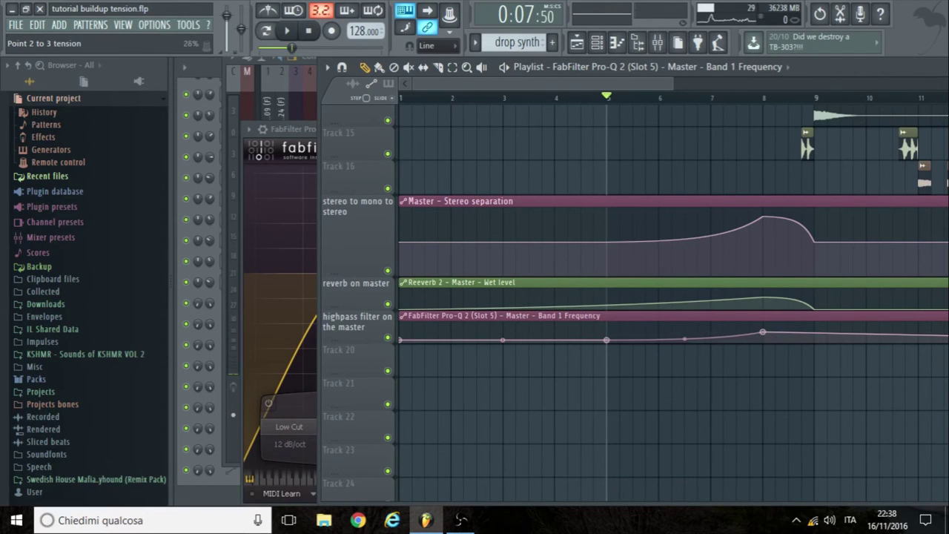
pyautogui.moveTo(685, 338); pyautogui.dragTo(684, 339)
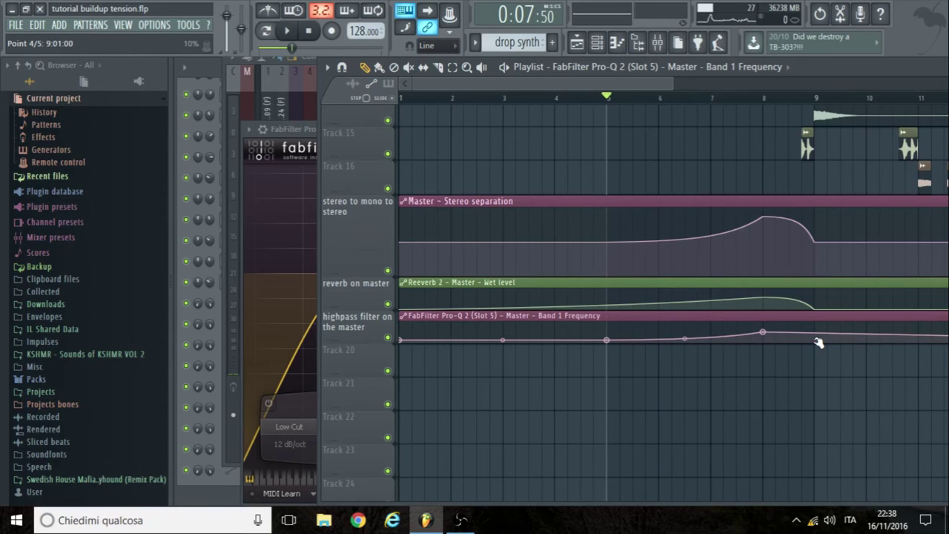
pyautogui.rightClick(819, 343)
pyautogui.click(825, 485)
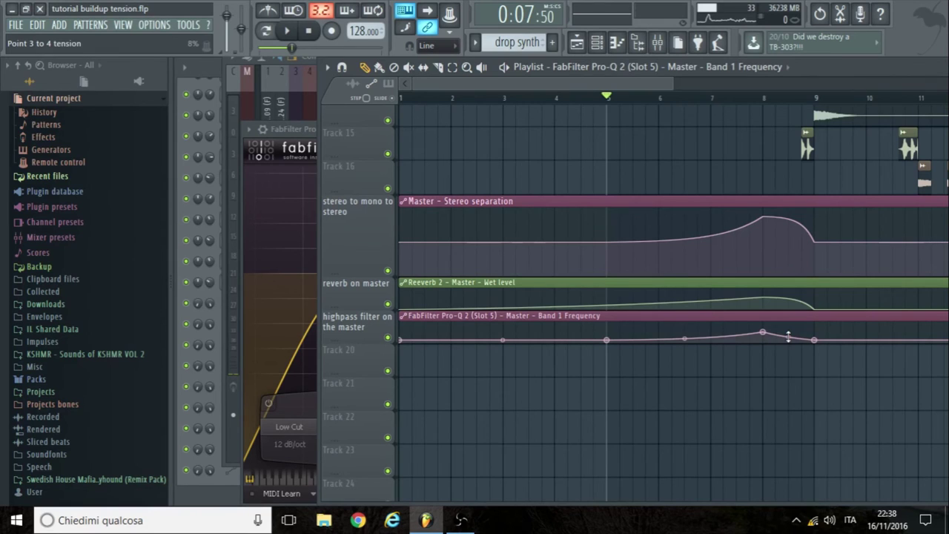
# - Play the whole buildup from the start into the drop to hear all the automations together, and stop playback
pyautogui.click(309, 30)
pyautogui.scroll(7, 459, 238)
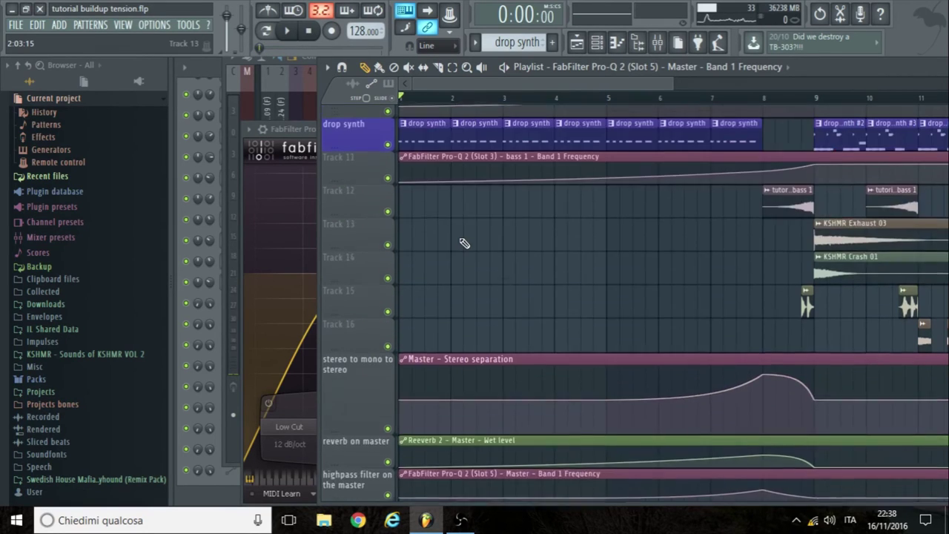
pyautogui.press('space')
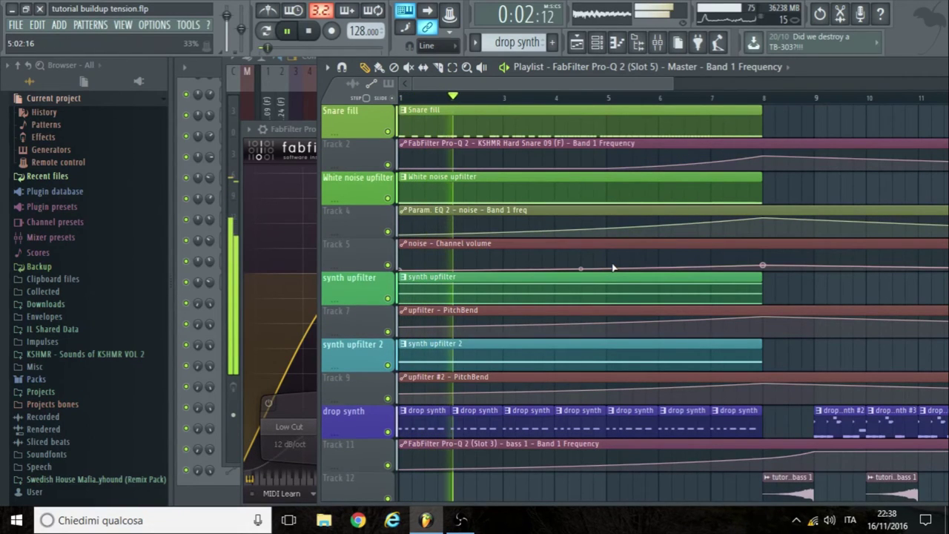
pyautogui.press('XF86AudioRaiseVolume')
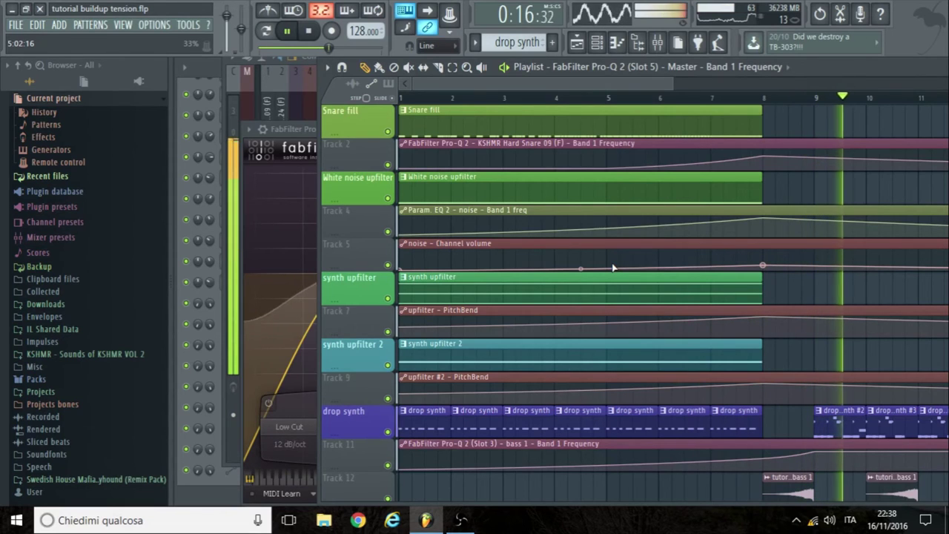
pyautogui.press('space')
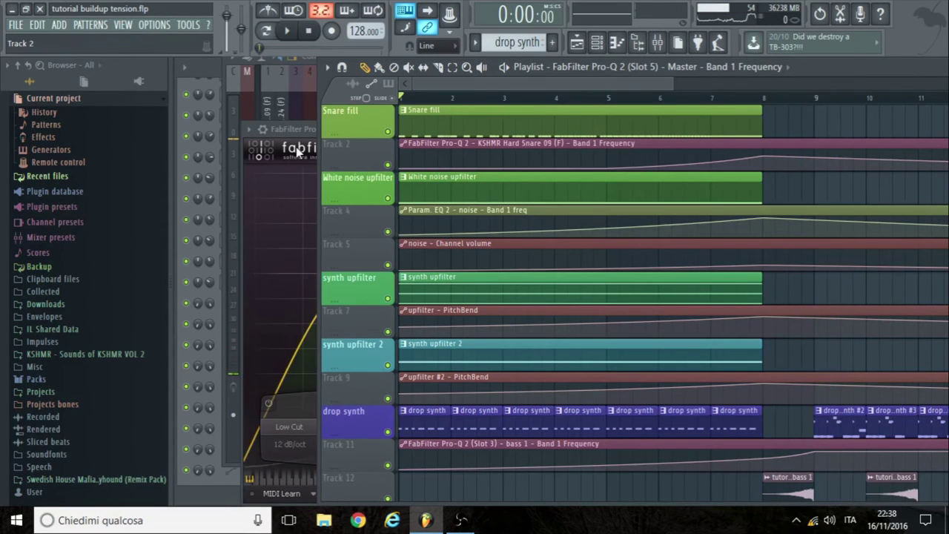
# - Reopen the master's slot 5 FabFilter Pro-Q 2, move its window up, and reveal its Output Level control
pyautogui.press('F5')
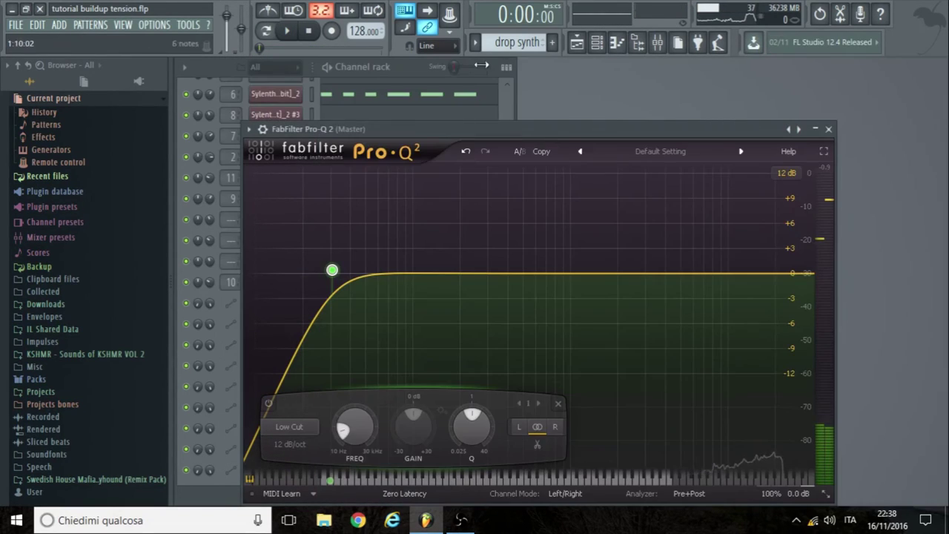
pyautogui.click(828, 129)
pyautogui.click(831, 133)
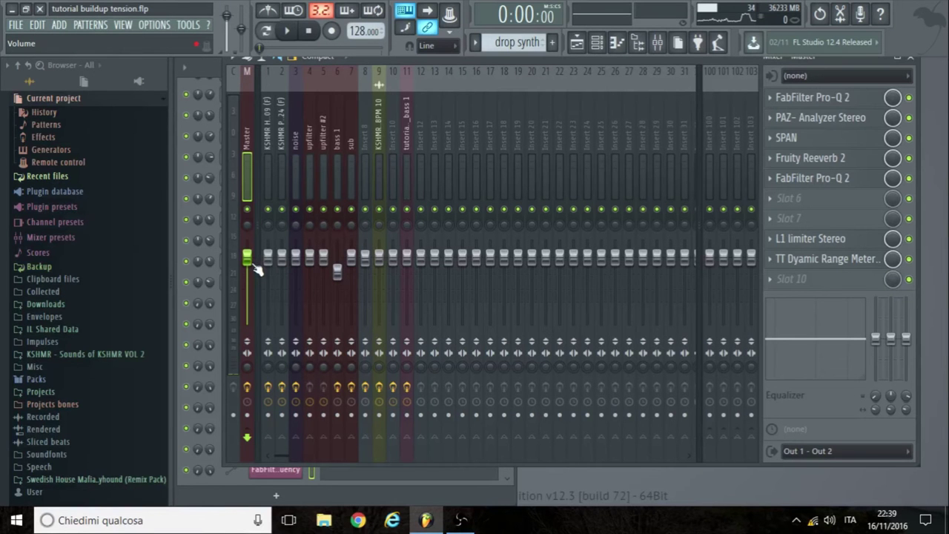
pyautogui.click(809, 183)
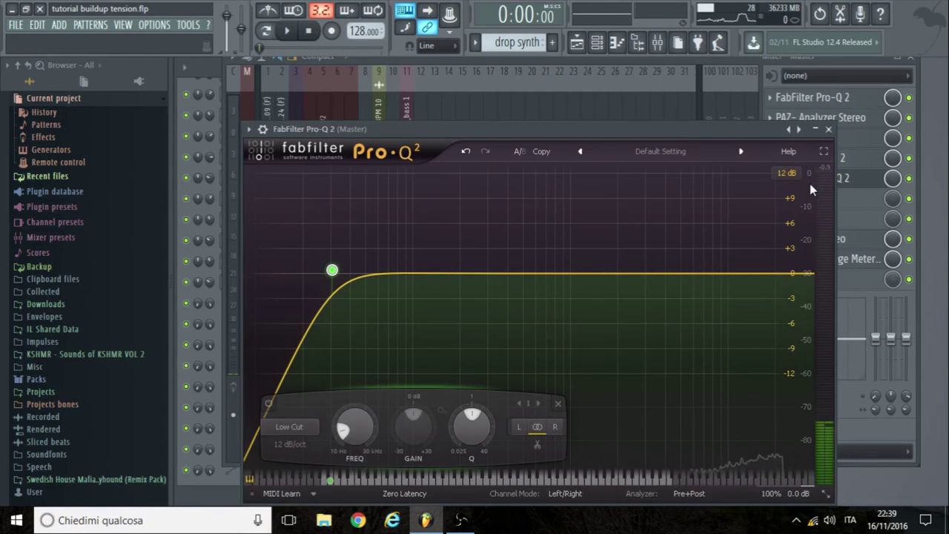
pyautogui.moveTo(671, 124); pyautogui.dragTo(671, 78)
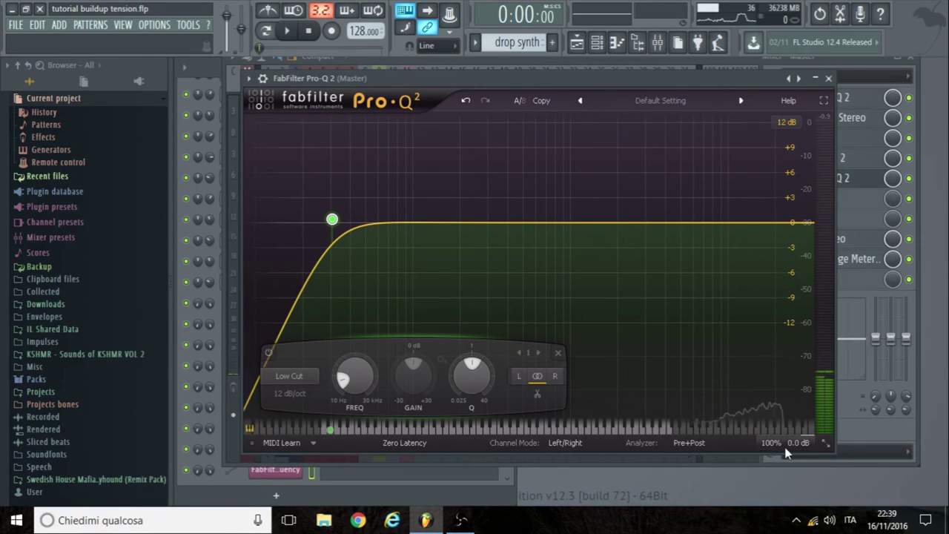
pyautogui.moveTo(787, 397)
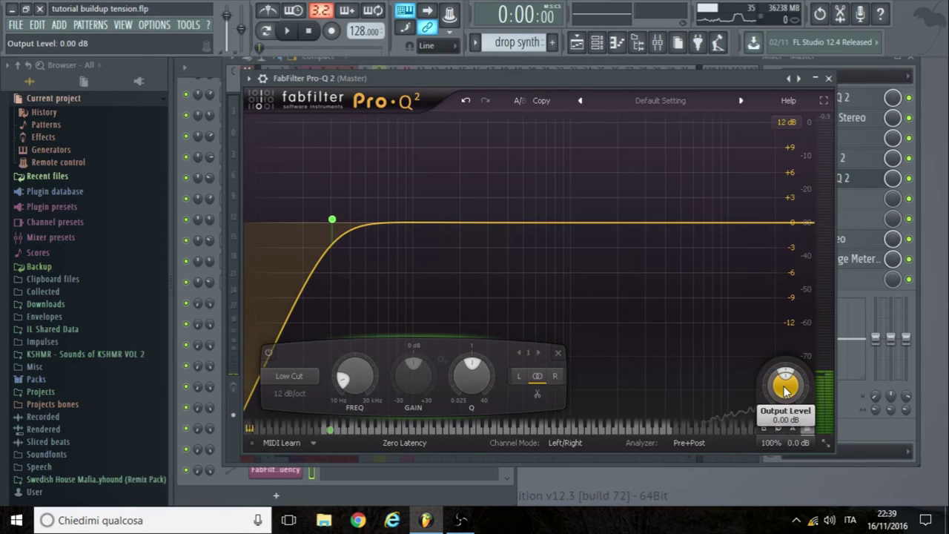
# - Create an automation clip for the Output Level of the master's slot 5 FabFilter Pro-Q 2, and close the mixer and plugin windows
pyautogui.click(58, 138)
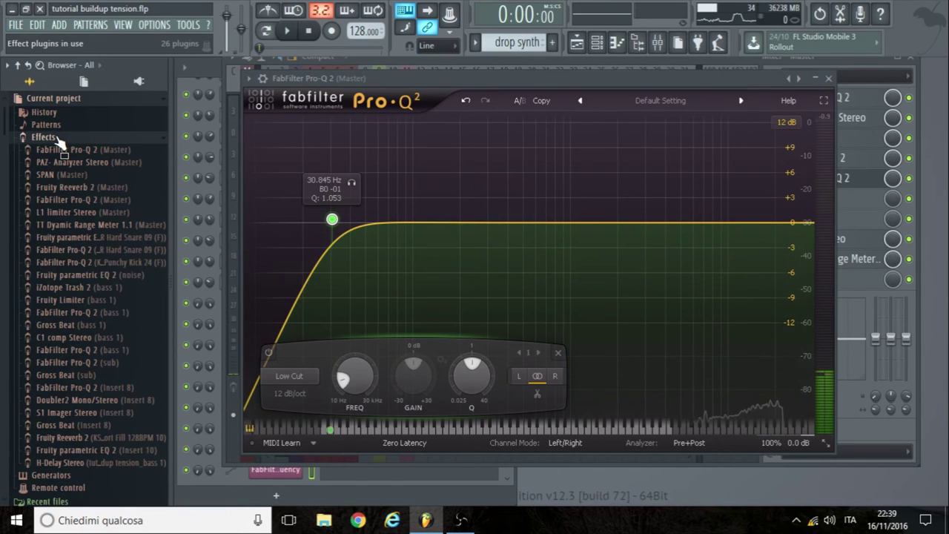
pyautogui.click(67, 200)
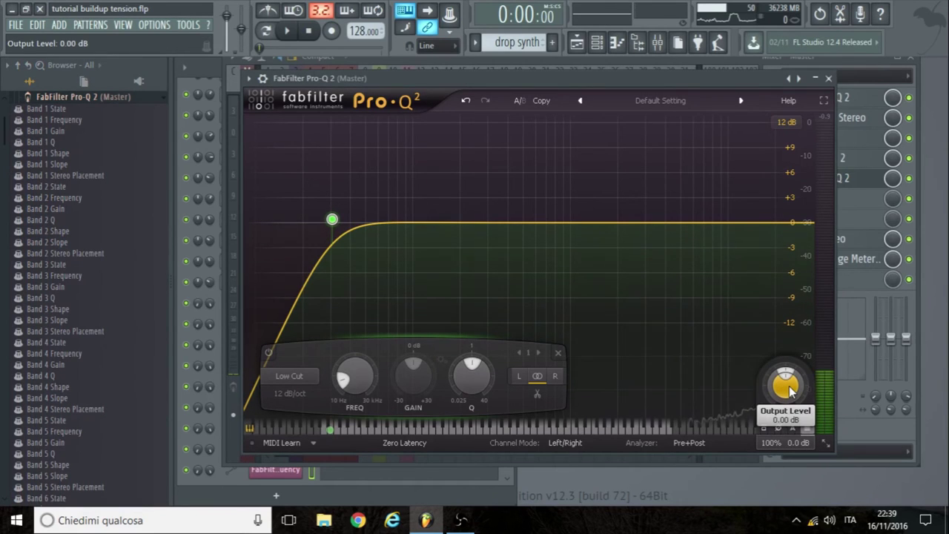
pyautogui.scroll(-15, 132, 339)
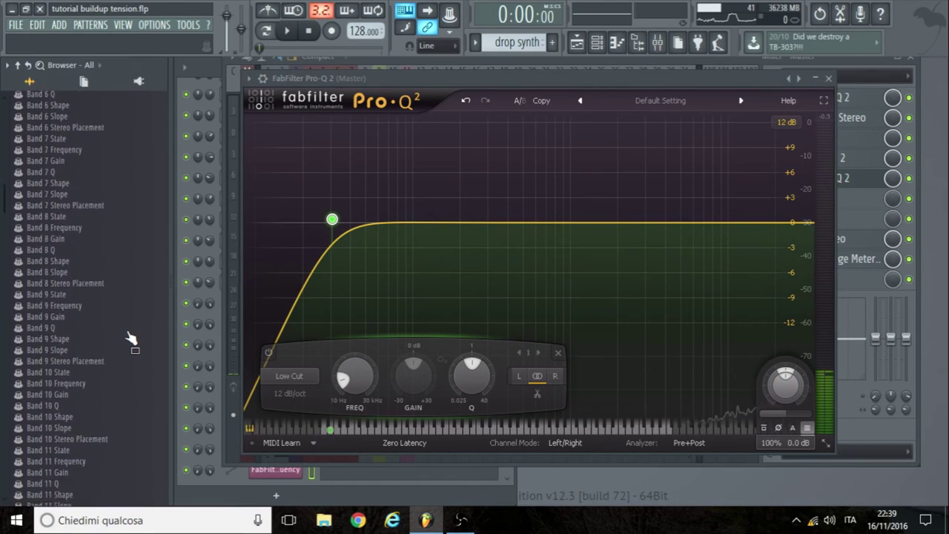
pyautogui.scroll(-20, 131, 339)
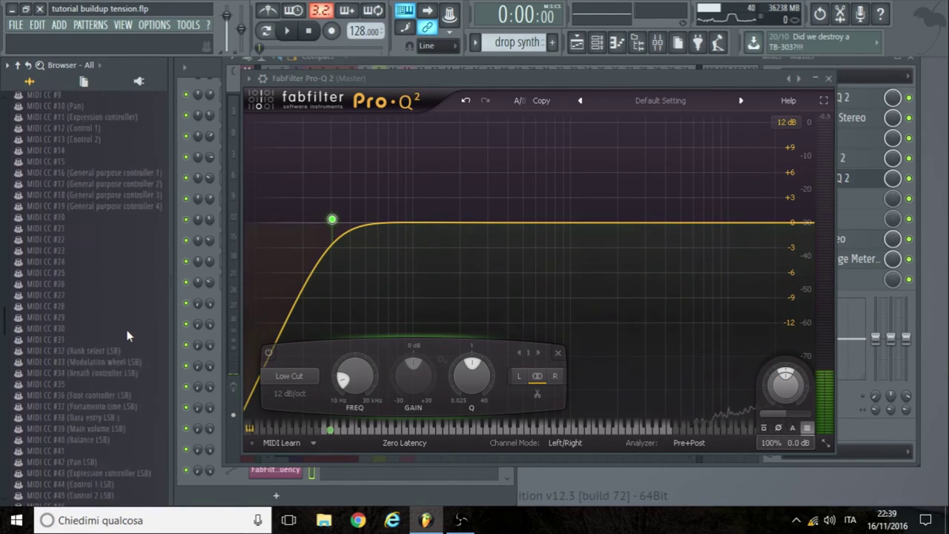
pyautogui.scroll(7, 128, 338)
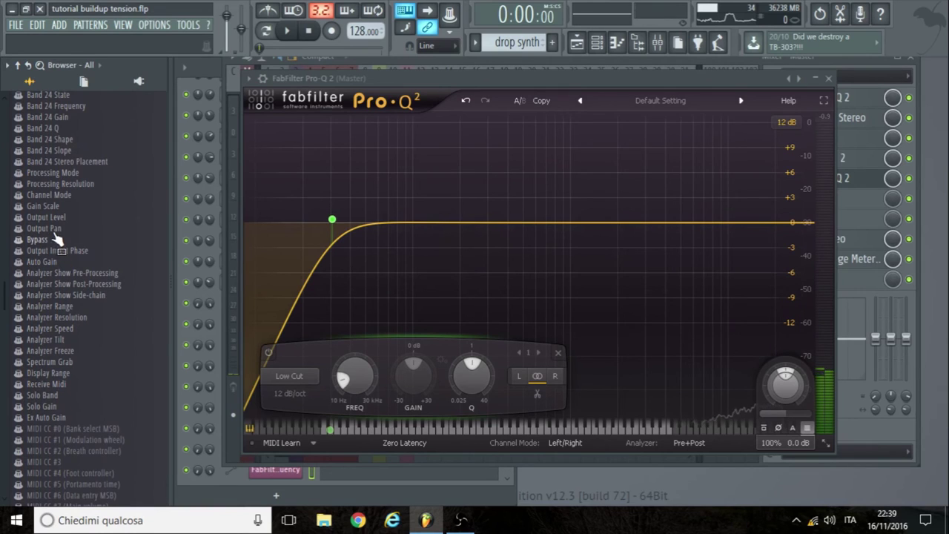
pyautogui.rightClick(53, 217)
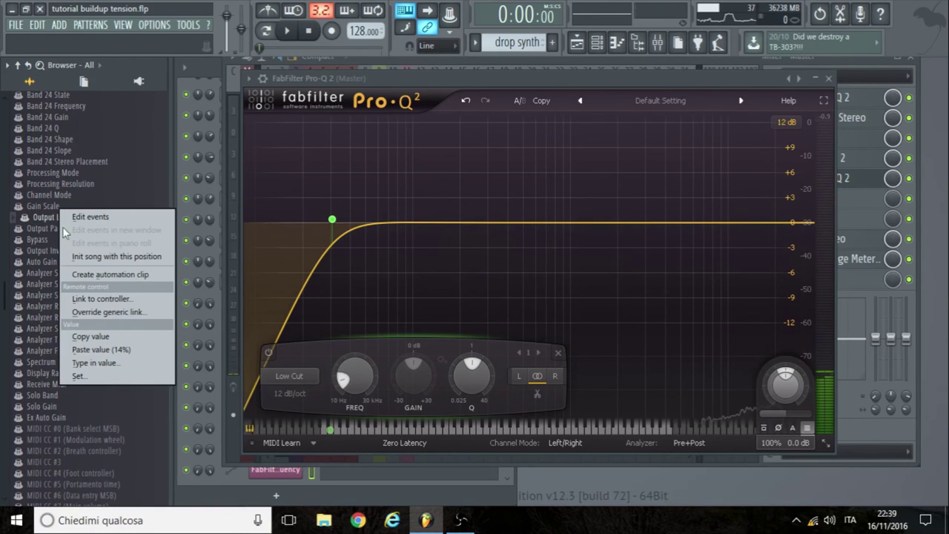
pyautogui.click(96, 274)
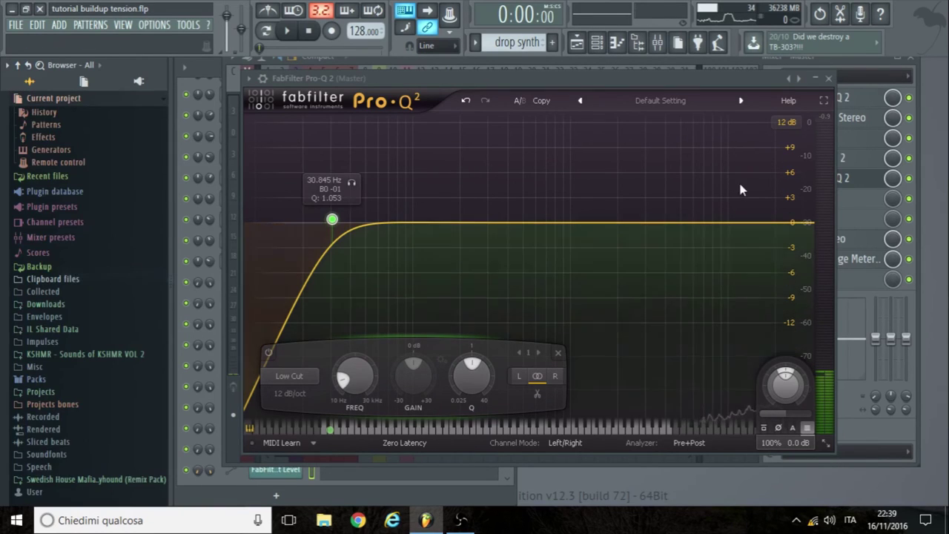
pyautogui.click(914, 58)
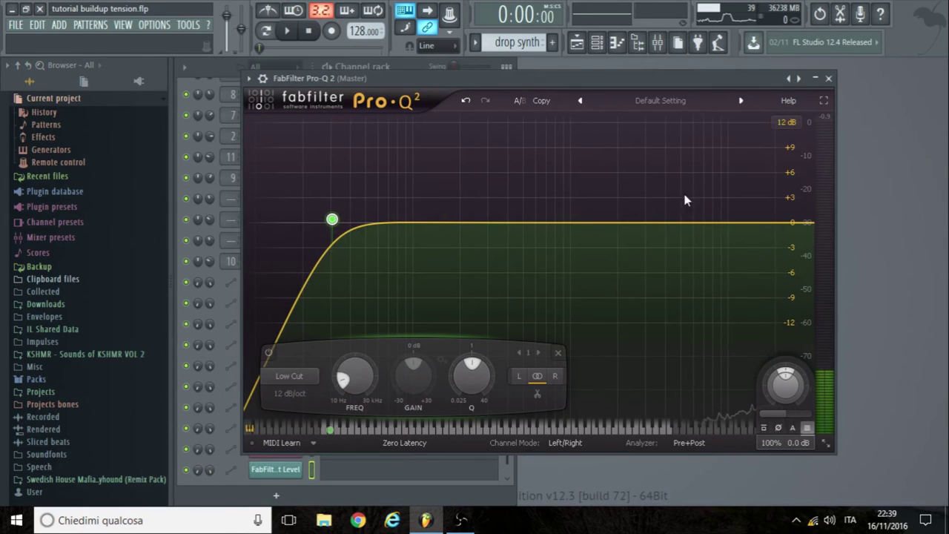
pyautogui.click(828, 78)
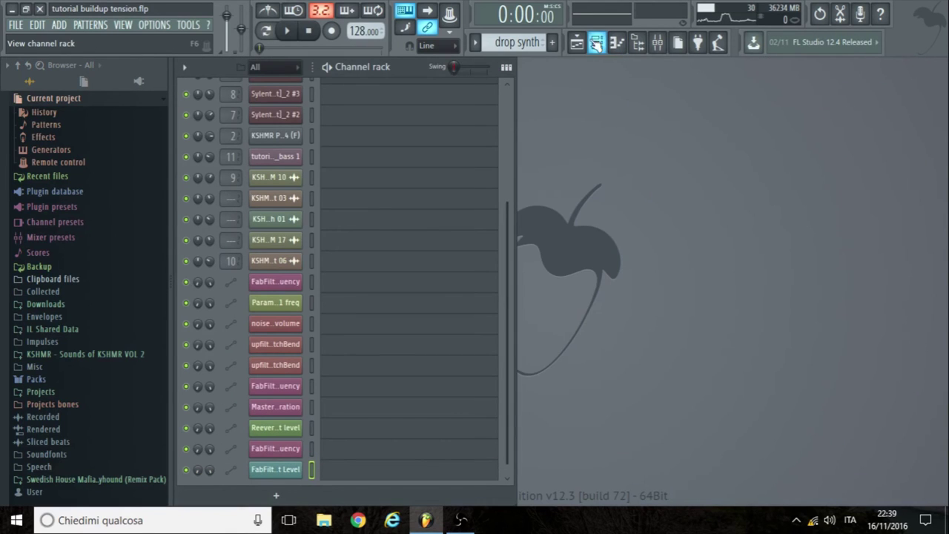
# - Open the playlist and rename Track 20, which holds the Output Level clip, as "master gain automation"
pyautogui.click(576, 42)
pyautogui.scroll(-3, 379, 362)
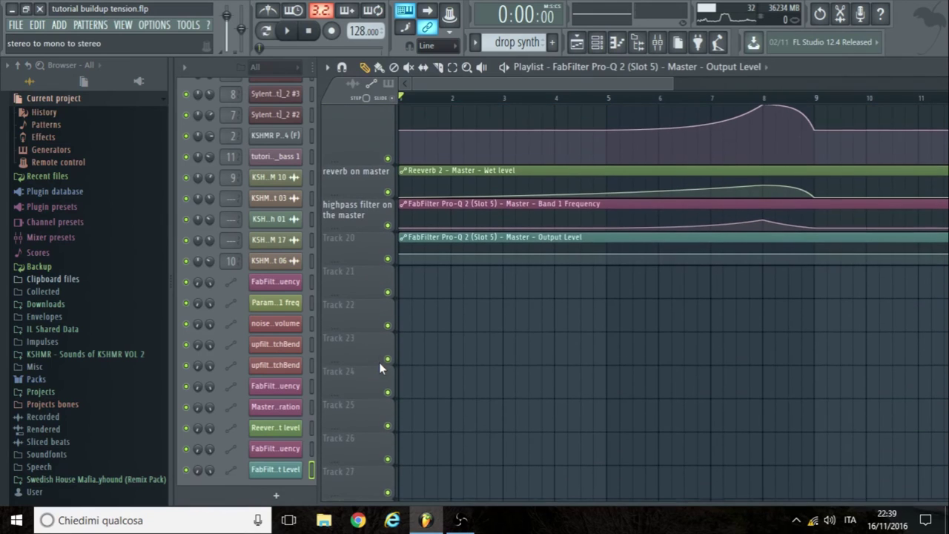
pyautogui.rightClick(362, 242)
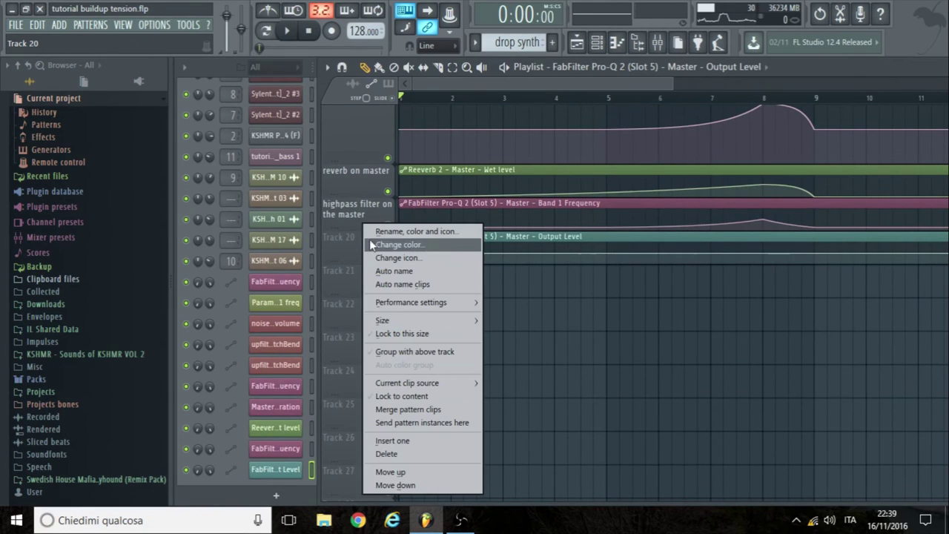
pyautogui.click(378, 231)
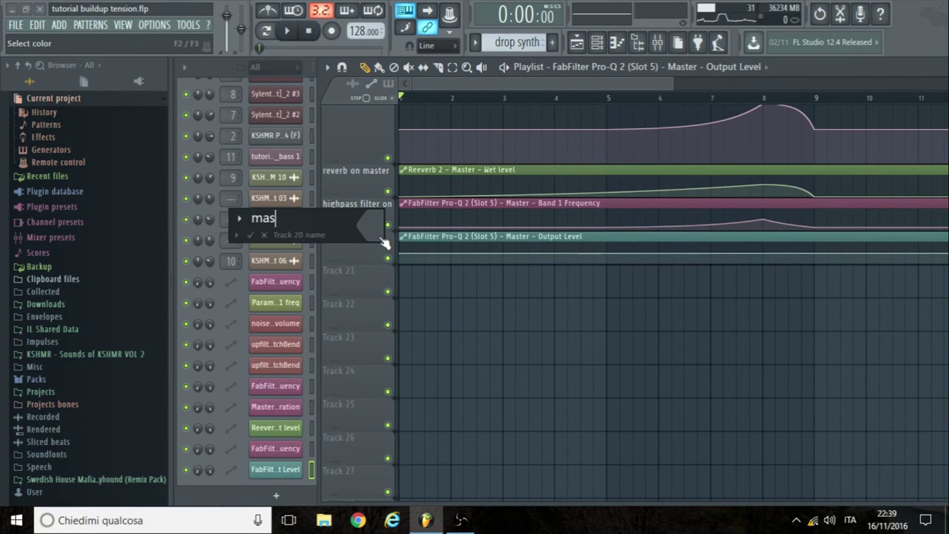
pyautogui.write('master gain auto')
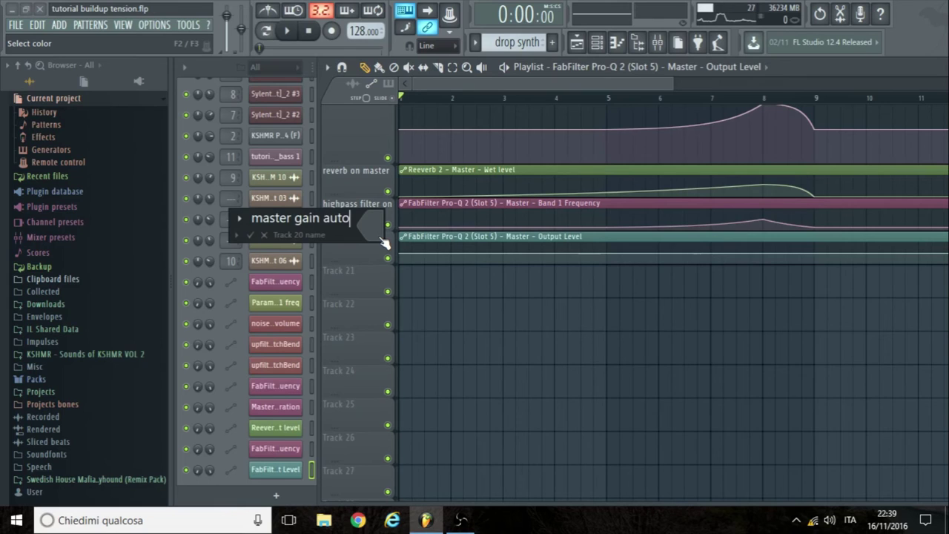
pyautogui.write('mation')
pyautogui.press('Return')
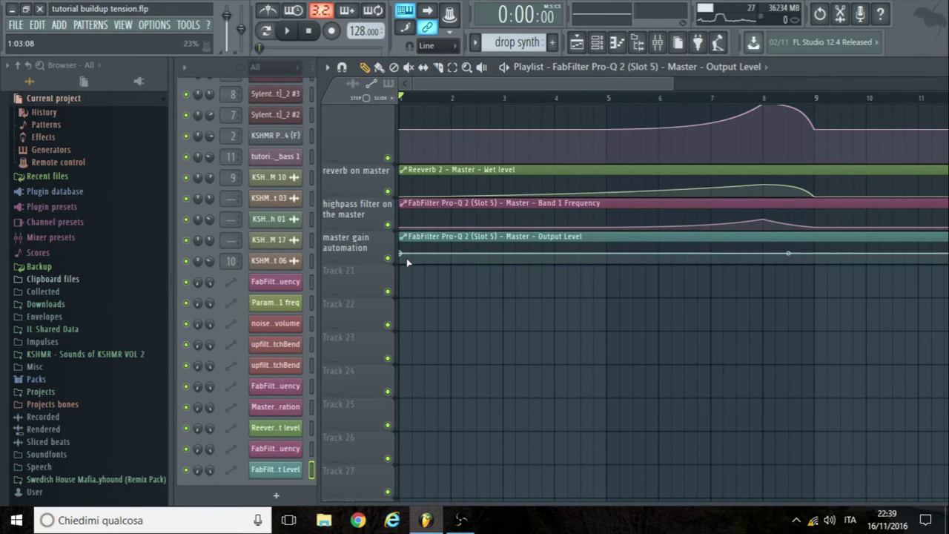
# - Copy the Output Level clip's starting value and paste it onto new points at bars 9 and 5
pyautogui.rightClick(403, 254)
pyautogui.click(450, 471)
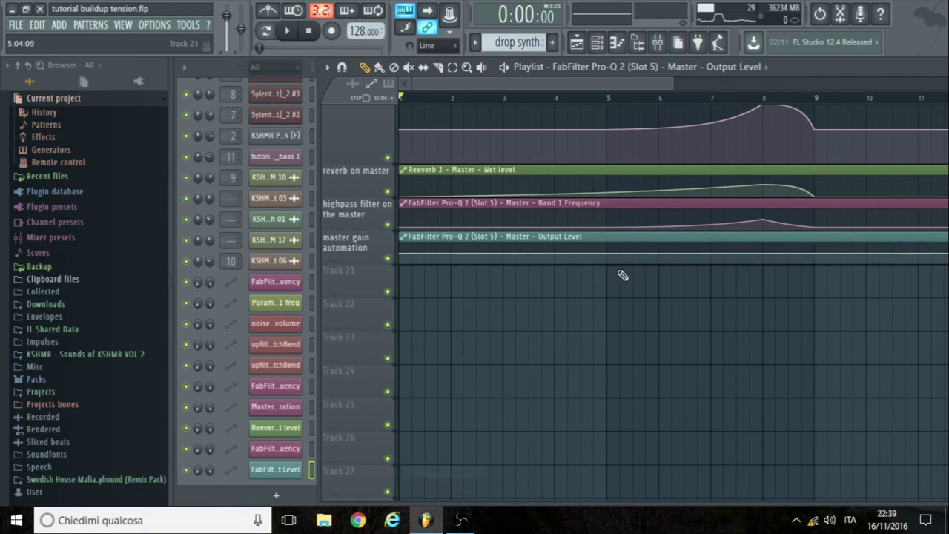
pyautogui.rightClick(817, 256)
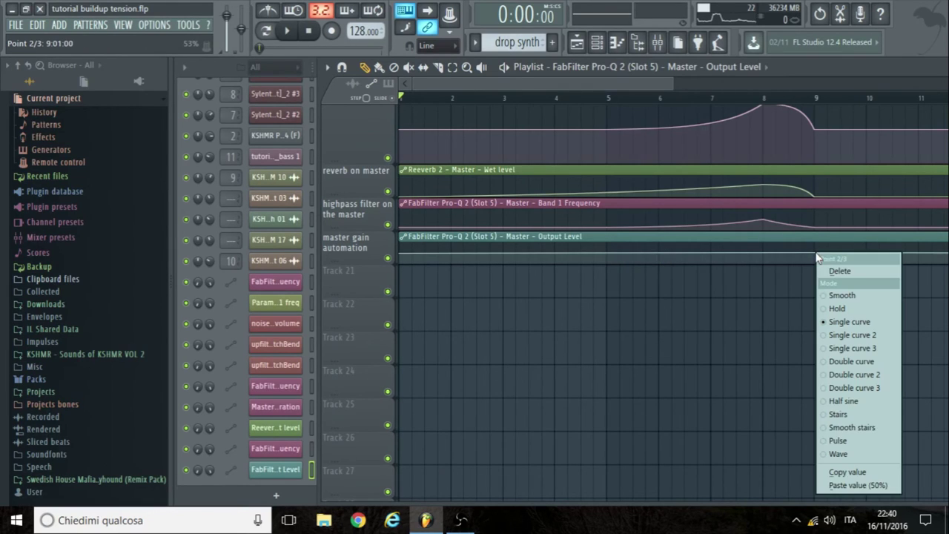
pyautogui.click(845, 488)
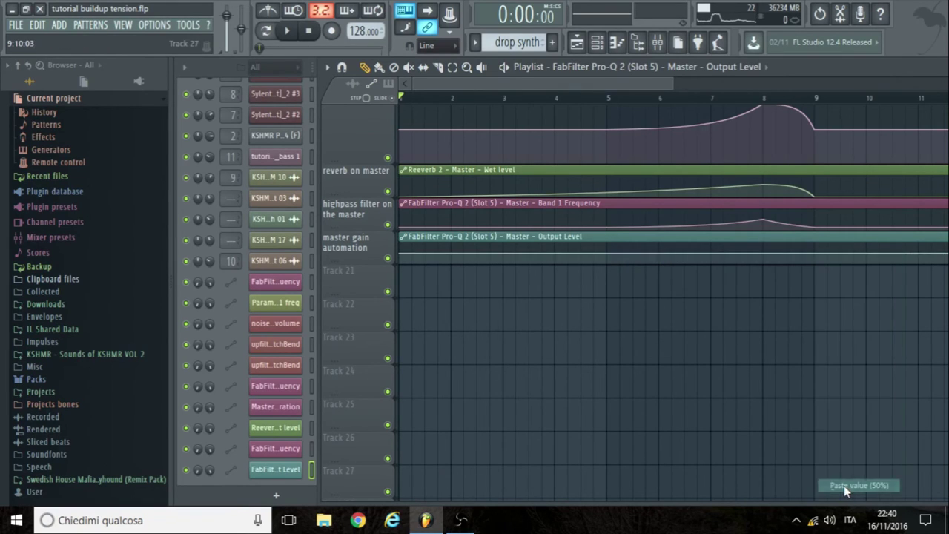
pyautogui.rightClick(606, 248)
pyautogui.click(645, 480)
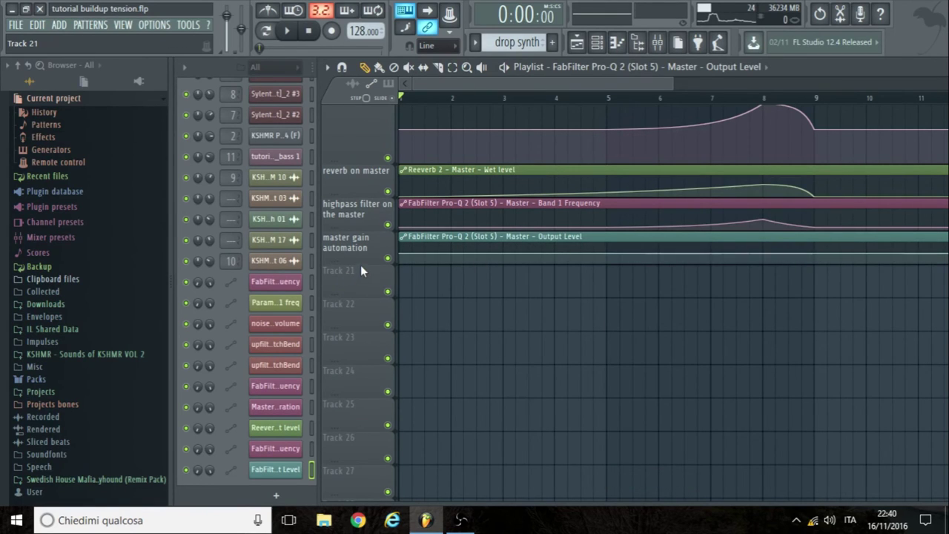
# - Enlarge the master gain automation track and add a point at 8:13:00 lowered to about 46%, curving the descent from bar 5
pyautogui.moveTo(362, 264); pyautogui.dragTo(356, 530)
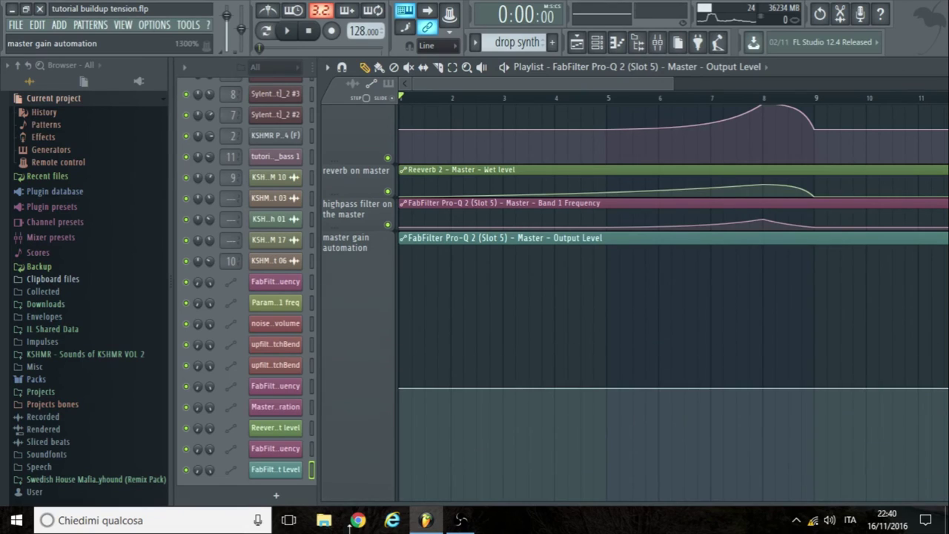
pyautogui.click(801, 401)
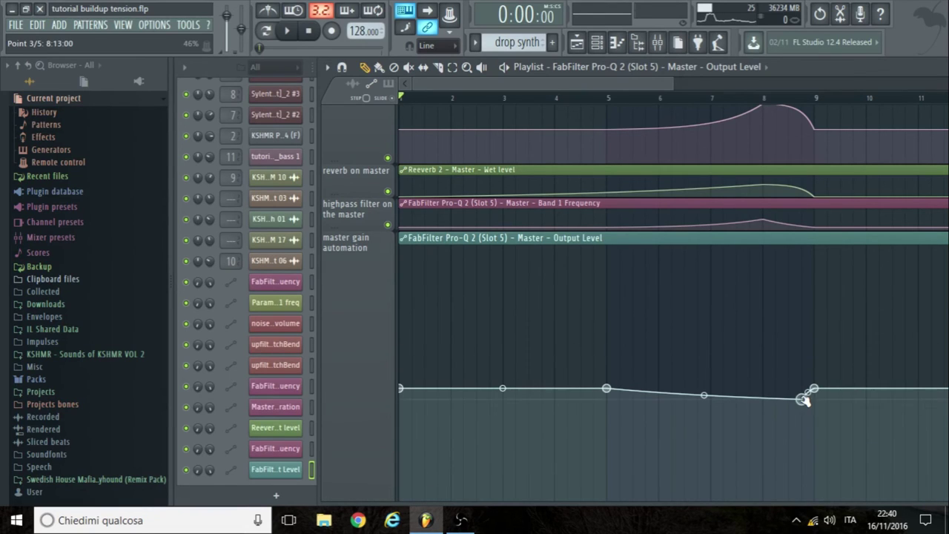
pyautogui.moveTo(703, 397); pyautogui.dragTo(704, 391)
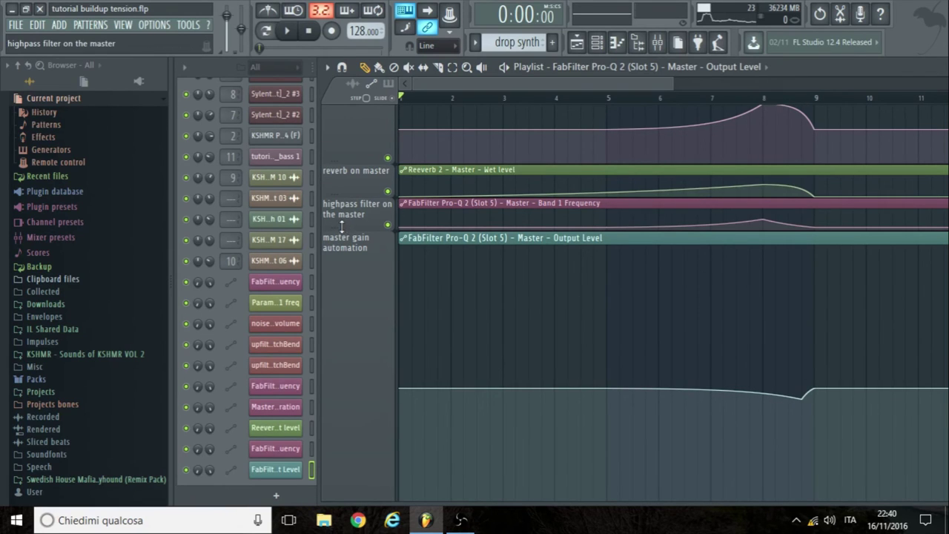
# - Enlarge the highpass filter track and reopen the master's slot 5 FabFilter Pro-Q 2, closing the mixer and moving the plugin window aside
pyautogui.moveTo(341, 226); pyautogui.dragTo(341, 335)
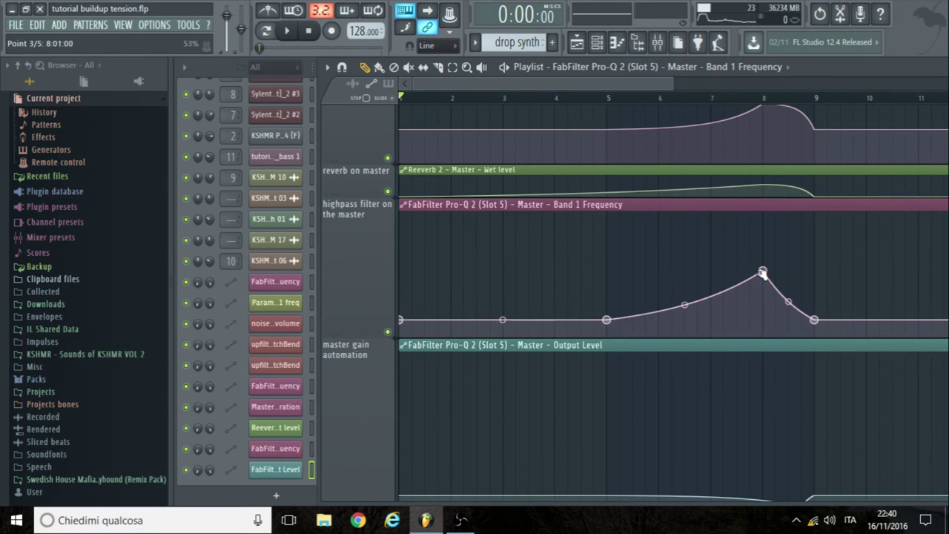
pyautogui.click(657, 42)
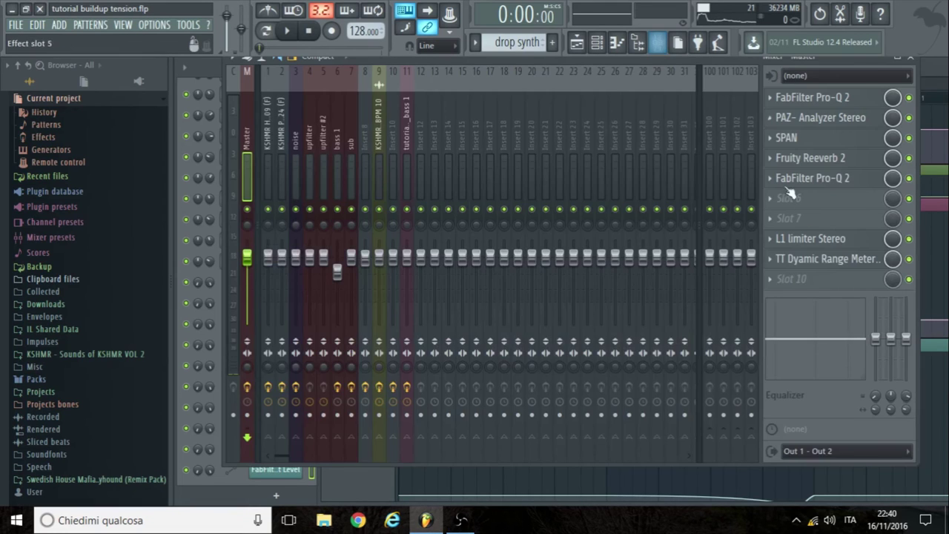
pyautogui.click(831, 179)
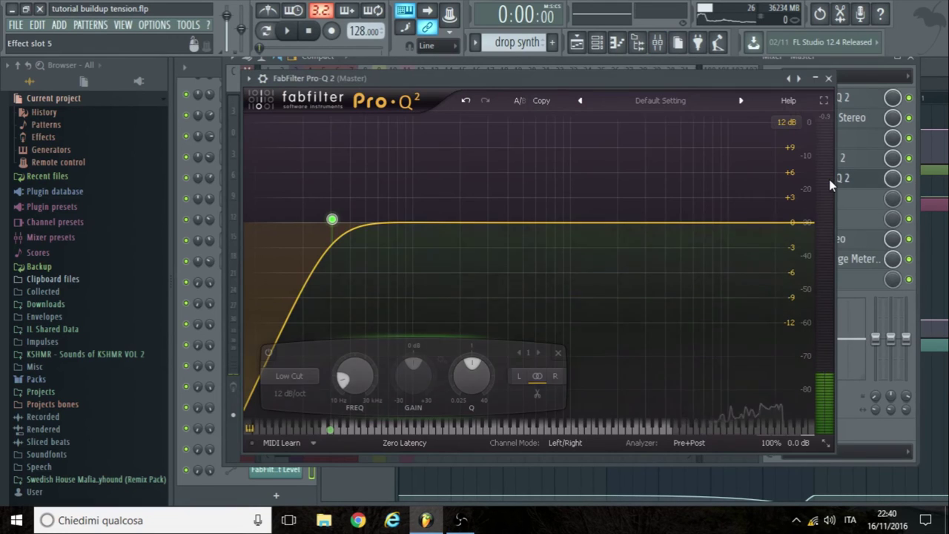
pyautogui.click(911, 59)
pyautogui.moveTo(721, 76); pyautogui.dragTo(433, 113)
# - Play from bar 4 into the drop with the Pro-Q 2 window in front to watch its automation, and stop playback
pyautogui.click(557, 99)
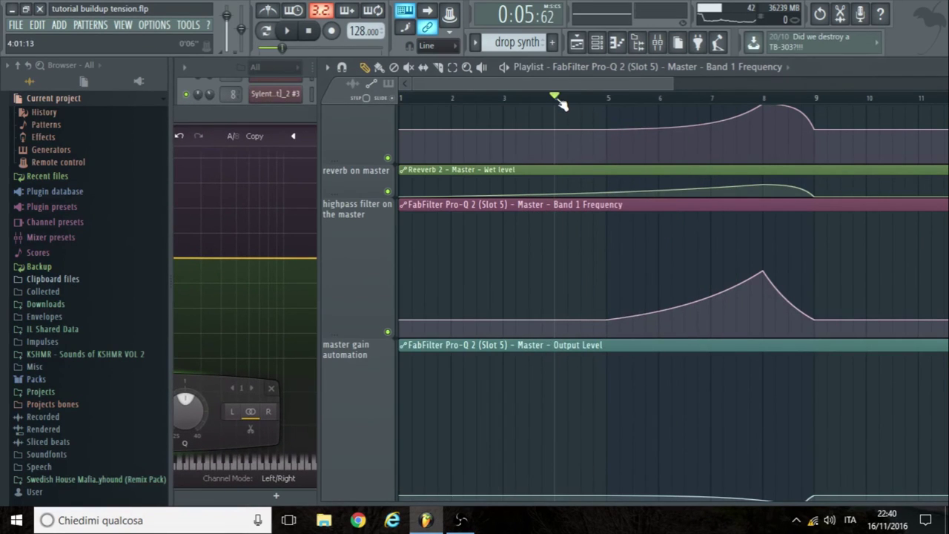
pyautogui.press('space')
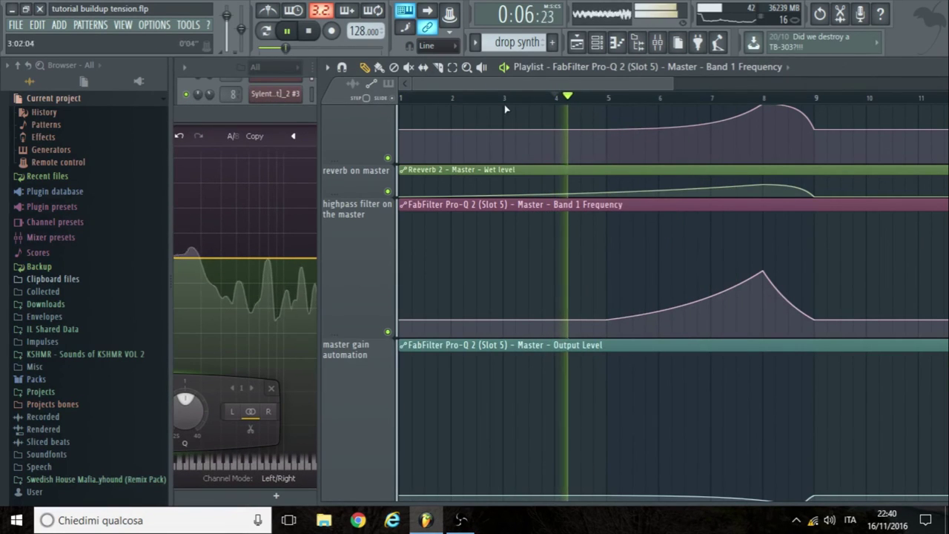
pyautogui.click(304, 115)
pyautogui.moveTo(304, 115); pyautogui.dragTo(393, 93)
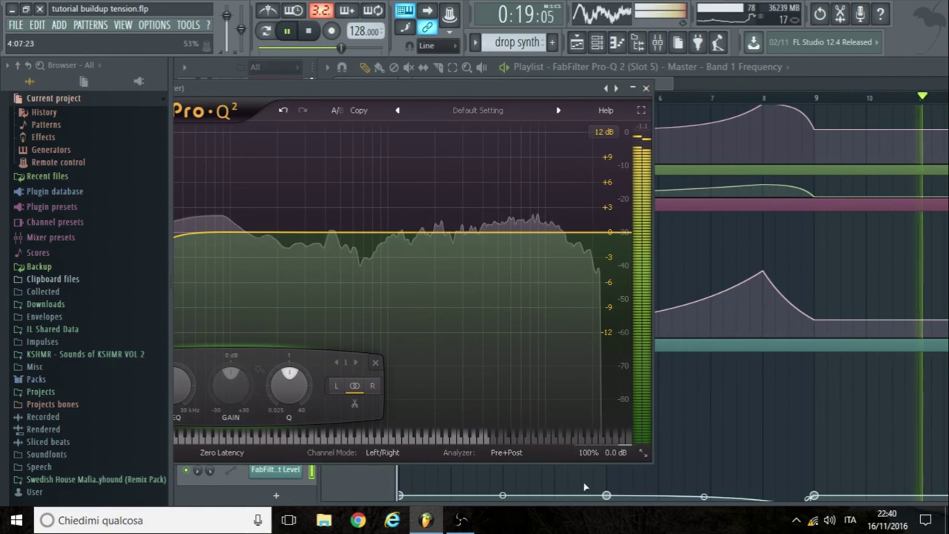
pyautogui.press('space')
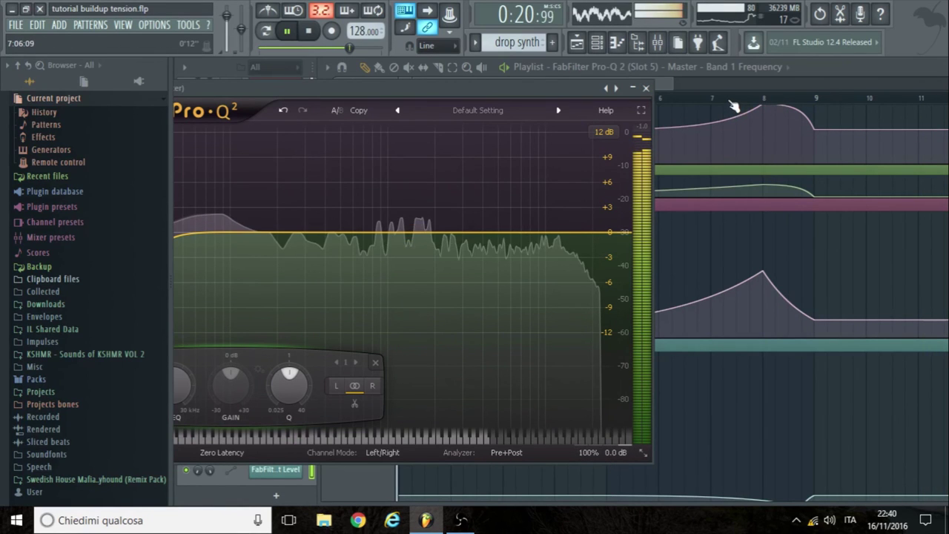
# - Set the playback position to bar 8 and check the output level in the master's FabFilter Pro-Q 2
pyautogui.click(725, 98)
pyautogui.moveTo(731, 102); pyautogui.dragTo(766, 101)
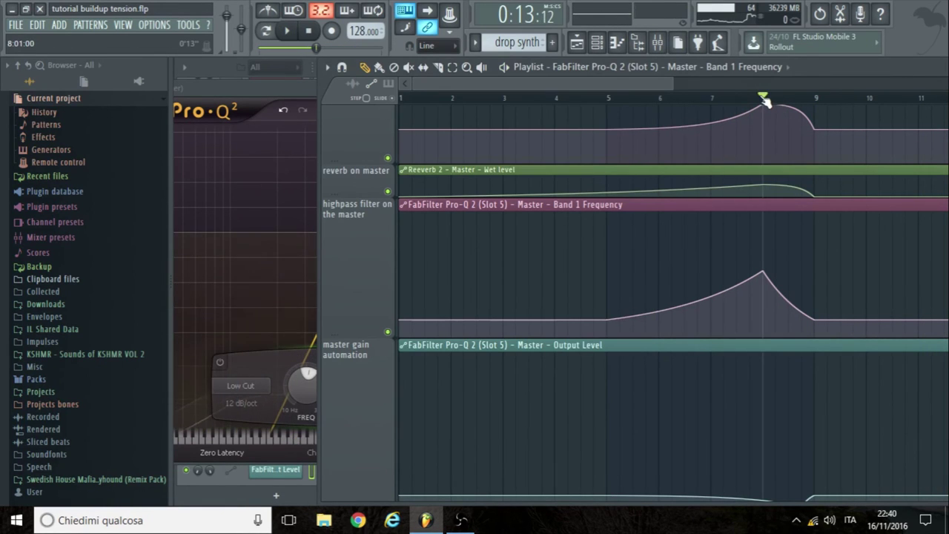
pyautogui.click(315, 88)
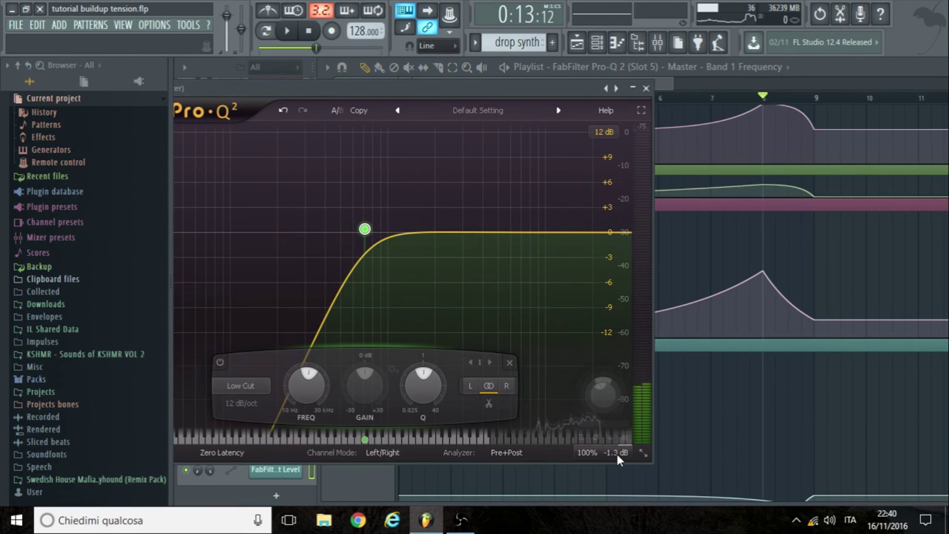
# - Reshape the master Output Level dip with a lowered point at bar 8, and check the gain in Pro-Q 2 midway between bars 8 and 9
pyautogui.click(795, 450)
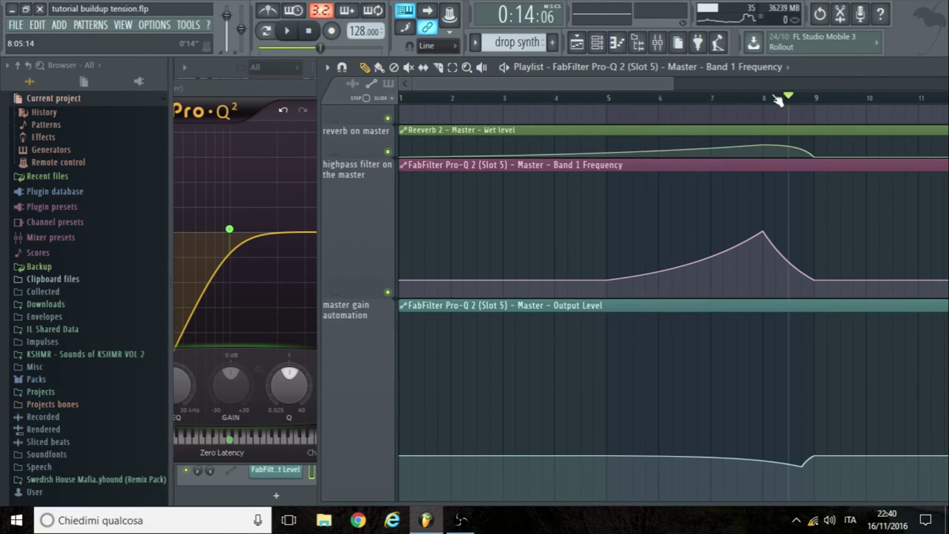
pyautogui.rightClick(762, 469)
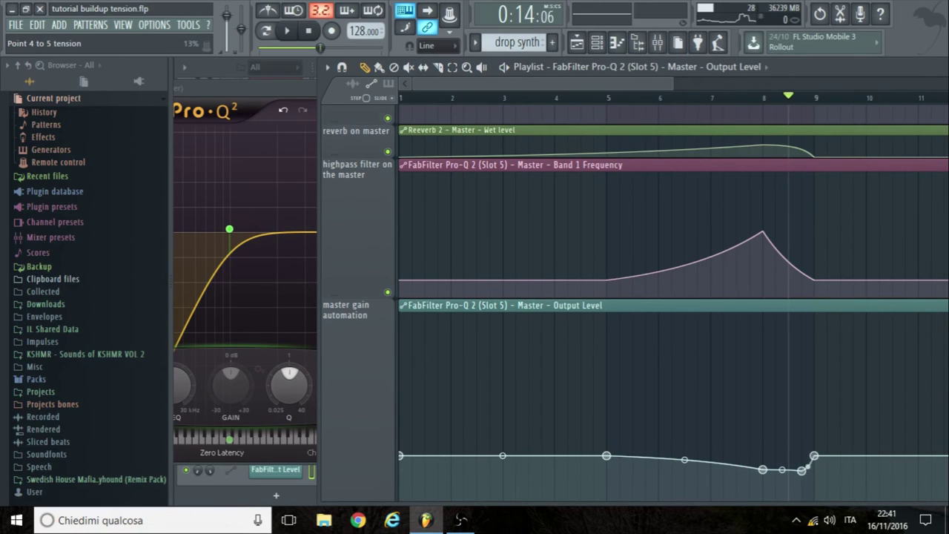
pyautogui.click(781, 101)
pyautogui.click(803, 103)
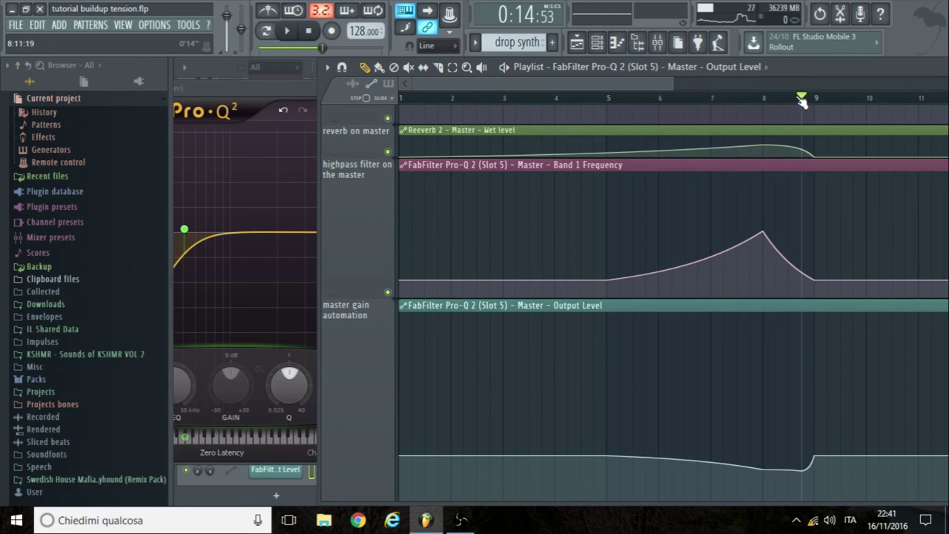
pyautogui.click(796, 102)
pyautogui.click(314, 96)
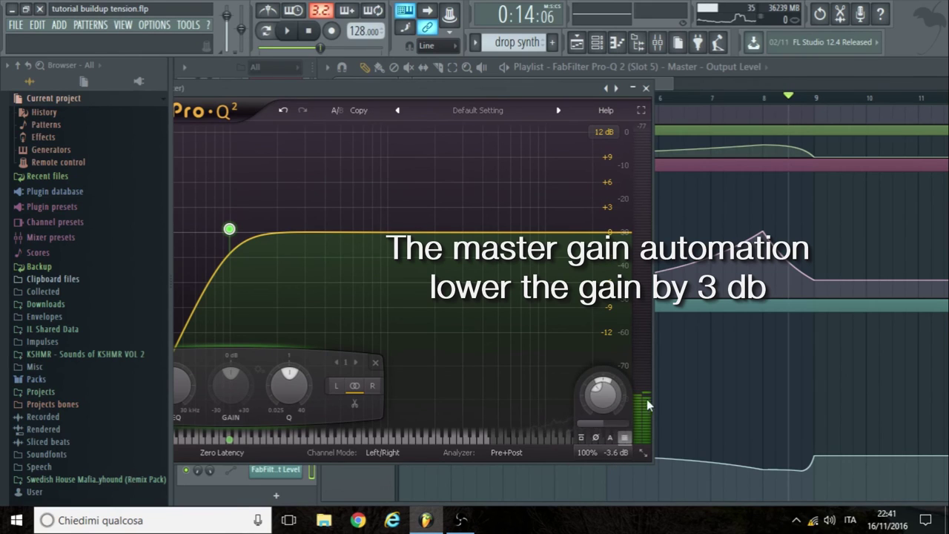
pyautogui.click(666, 87)
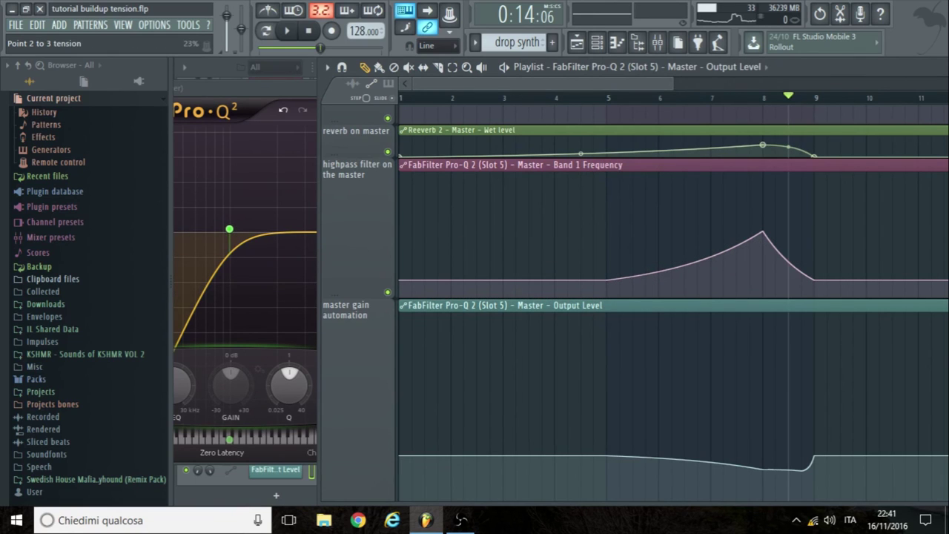
# - Raise the Master Stereo separation automation point at bar 8 slightly, smoothing the curve into bar 9, and return playback to the start
pyautogui.scroll(5, 797, 148)
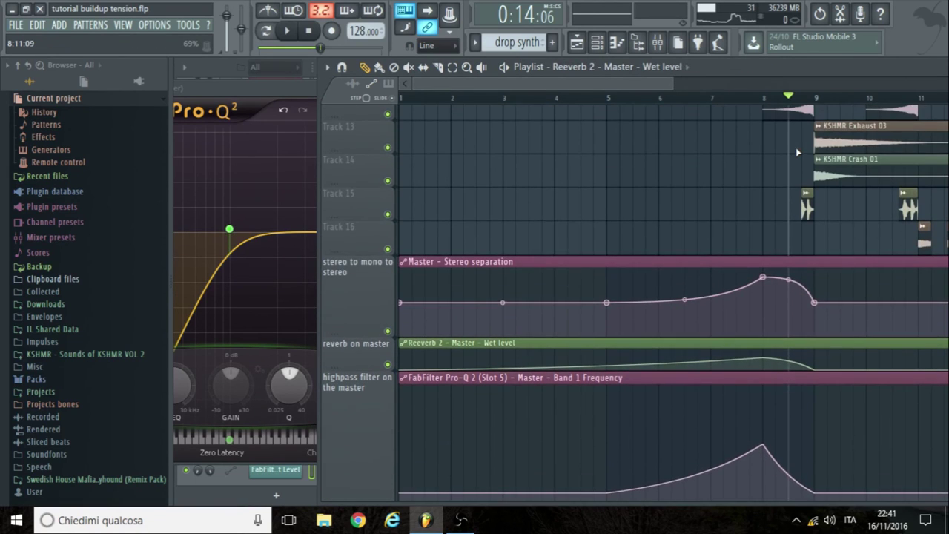
pyautogui.moveTo(789, 224)
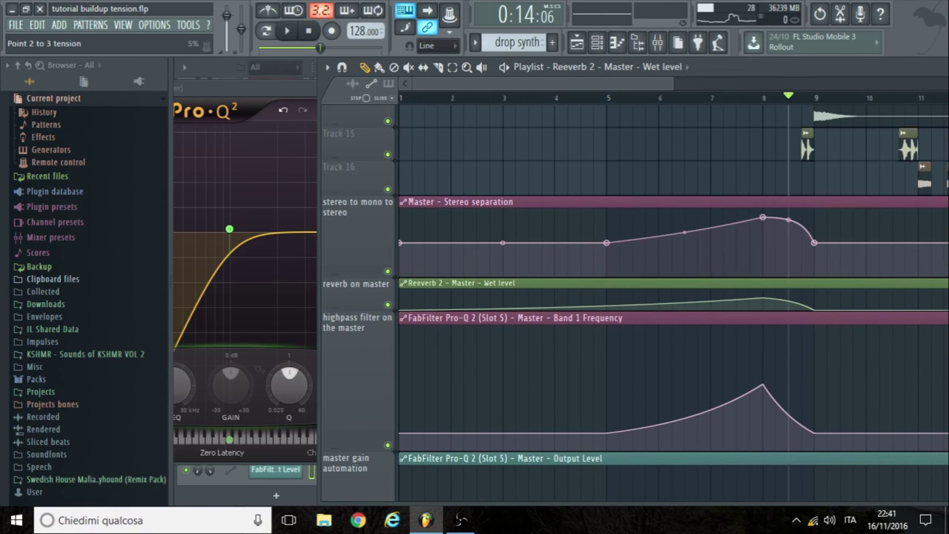
pyautogui.moveTo(765, 216); pyautogui.dragTo(765, 212)
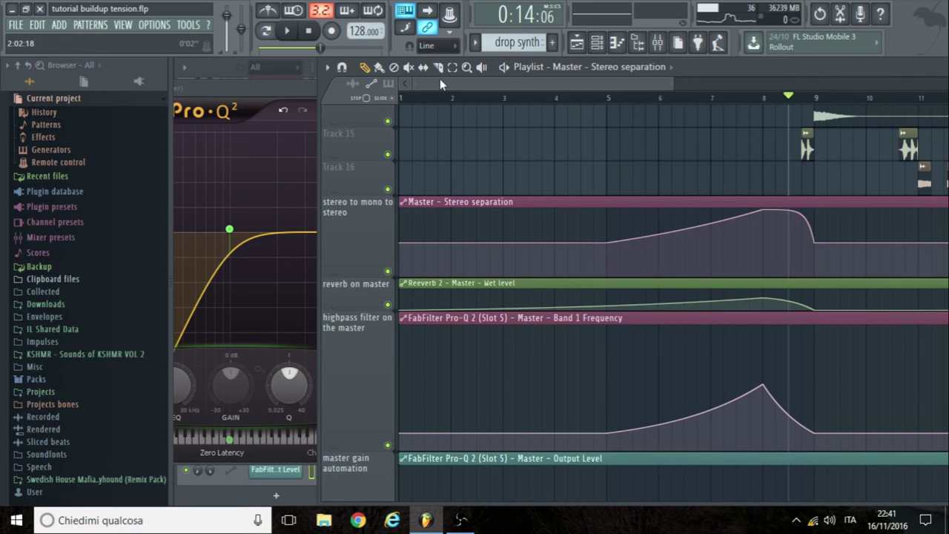
pyautogui.click(310, 34)
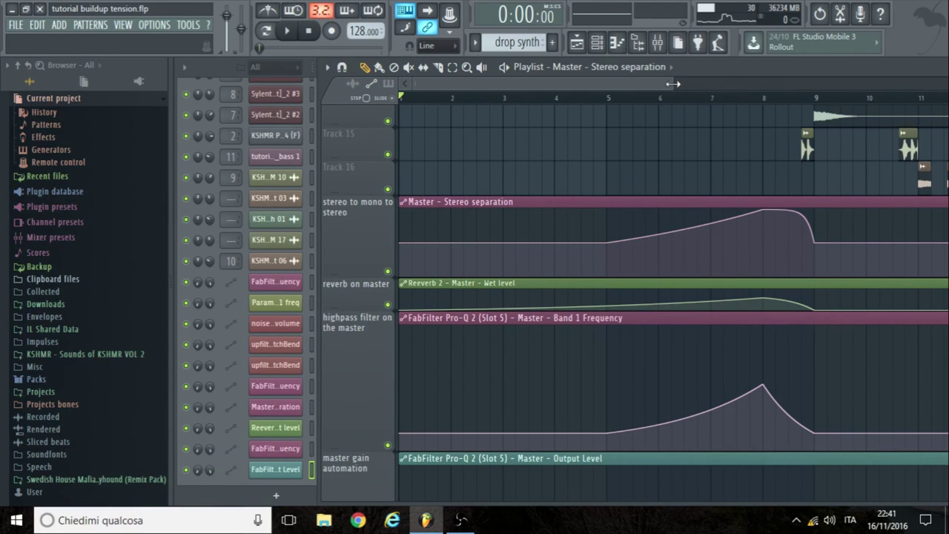
# - Inspect the channel settings of the KSHMR Short Fill 128BPM 17 and tutorial buildup tension_bass 1 audio clips, closing the bass window
pyautogui.moveTo(674, 84); pyautogui.dragTo(916, 119)
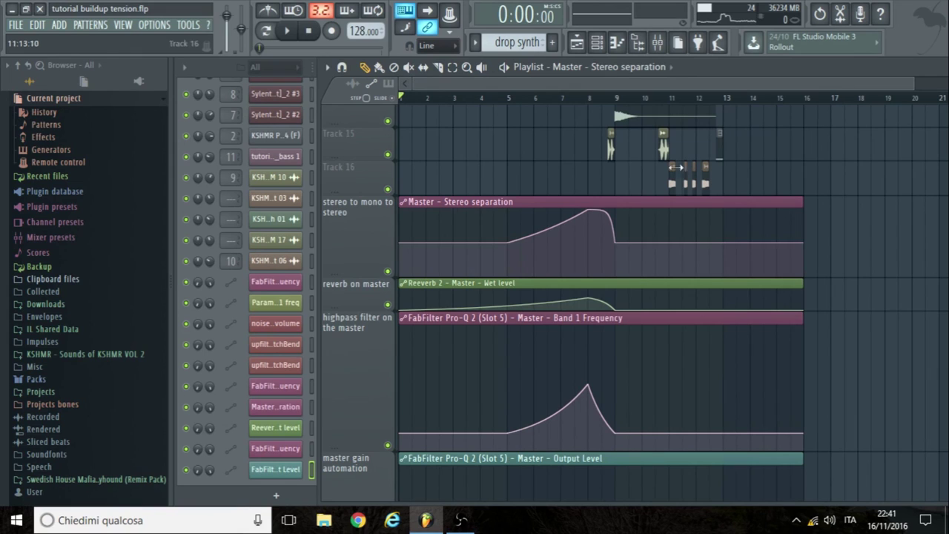
pyautogui.doubleClick(611, 148)
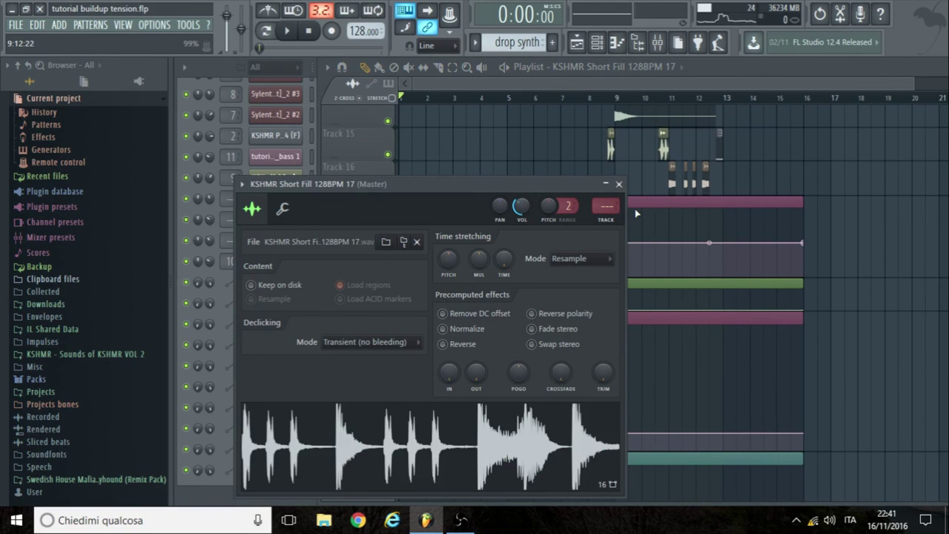
pyautogui.scroll(10, 635, 214)
pyautogui.scroll(-5, 631, 210)
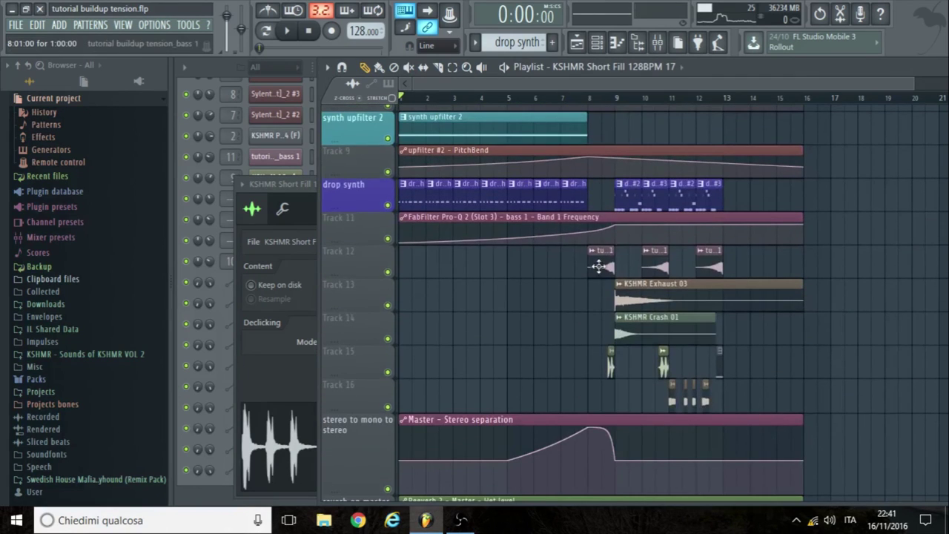
pyautogui.doubleClick(599, 265)
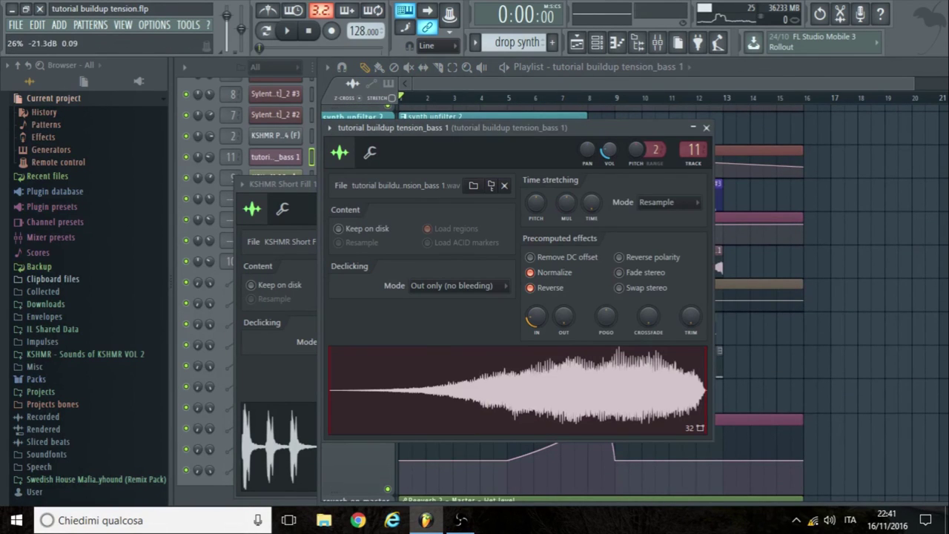
pyautogui.click(707, 128)
# - Play the arrangement from bar 1 to hear the complete buildup with all its automation
pyautogui.scroll(7, 791, 141)
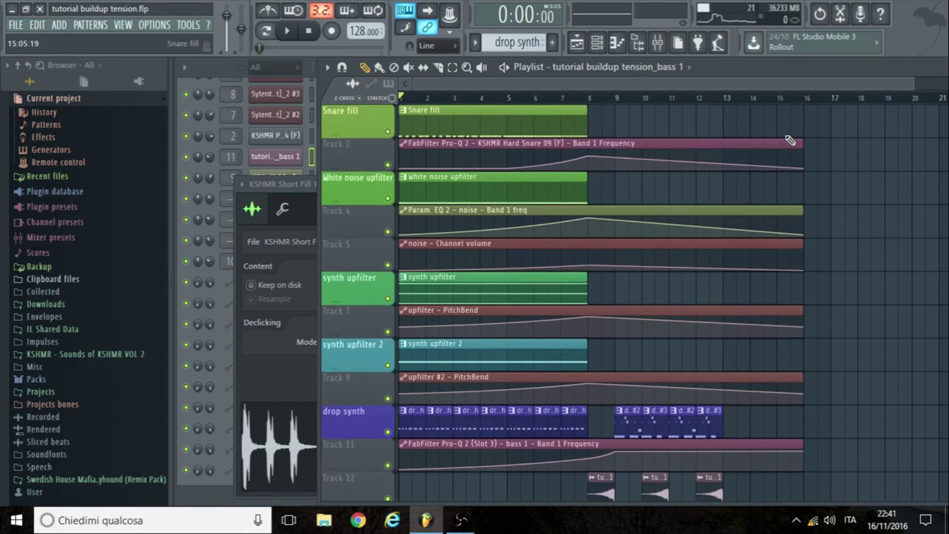
pyautogui.press('space')
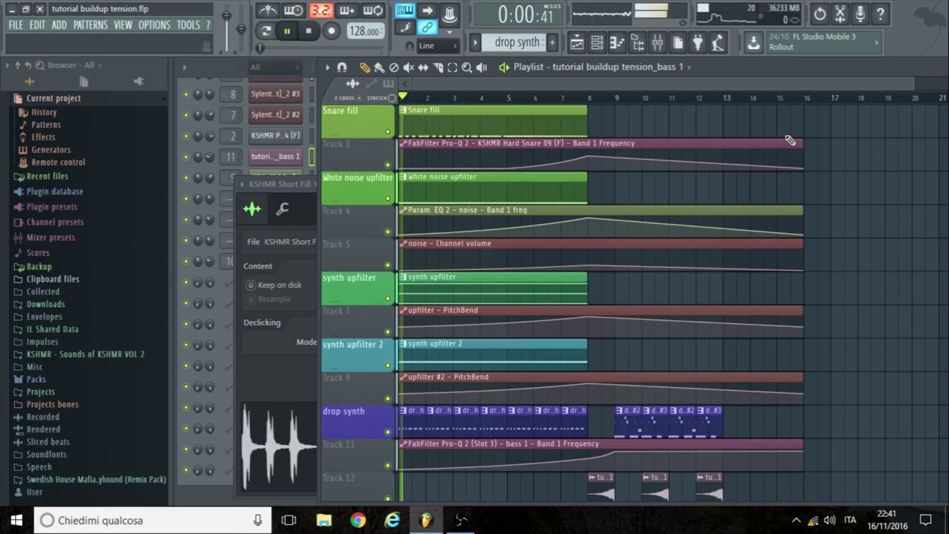